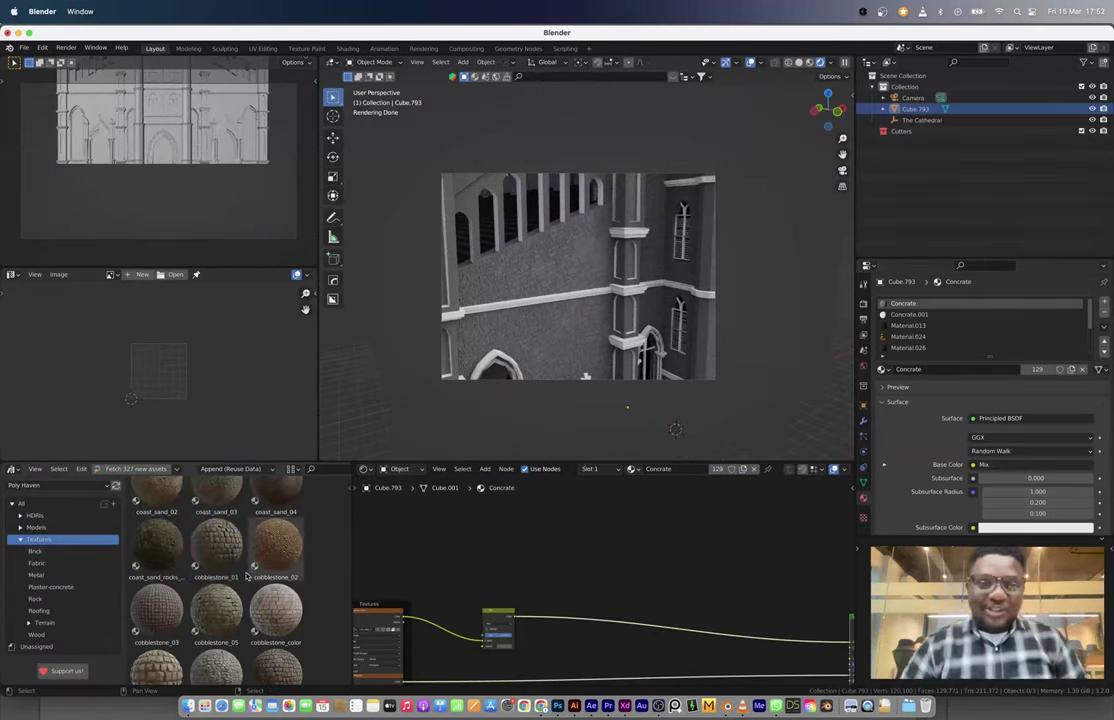
Step: Apply the large_grey_tiles texture to the wall with a Smart UV Project re-unwrap
{"action": "left_click_drag", "start_coordinate": [238, 555], "coordinate": [578, 275]}
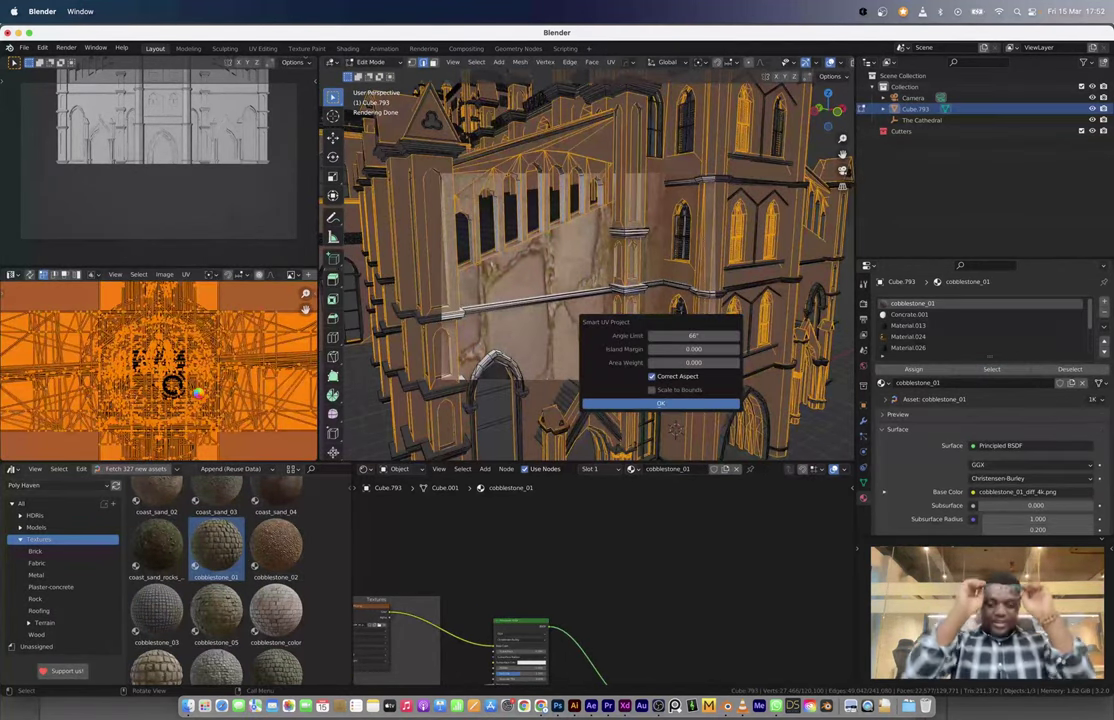
{"action": "left_click", "coordinate": [660, 404]}
{"action": "key", "text": "Tab"}
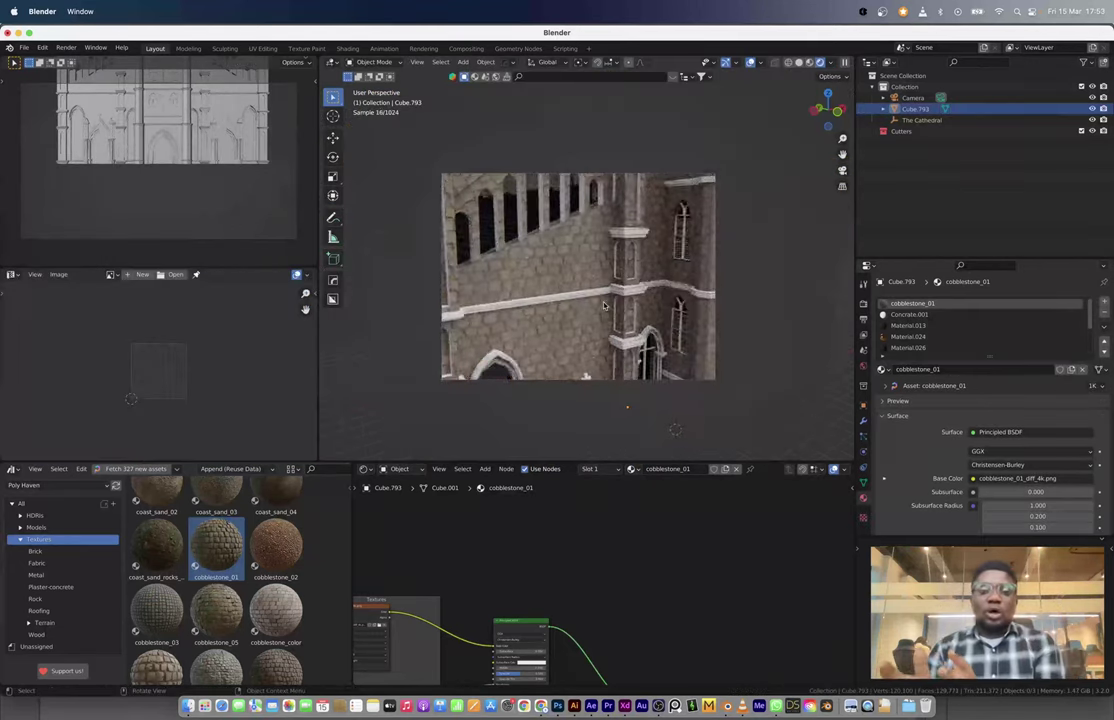
{"action": "scroll", "coordinate": [310, 523], "scroll_direction": "down", "scroll_amount": 10}
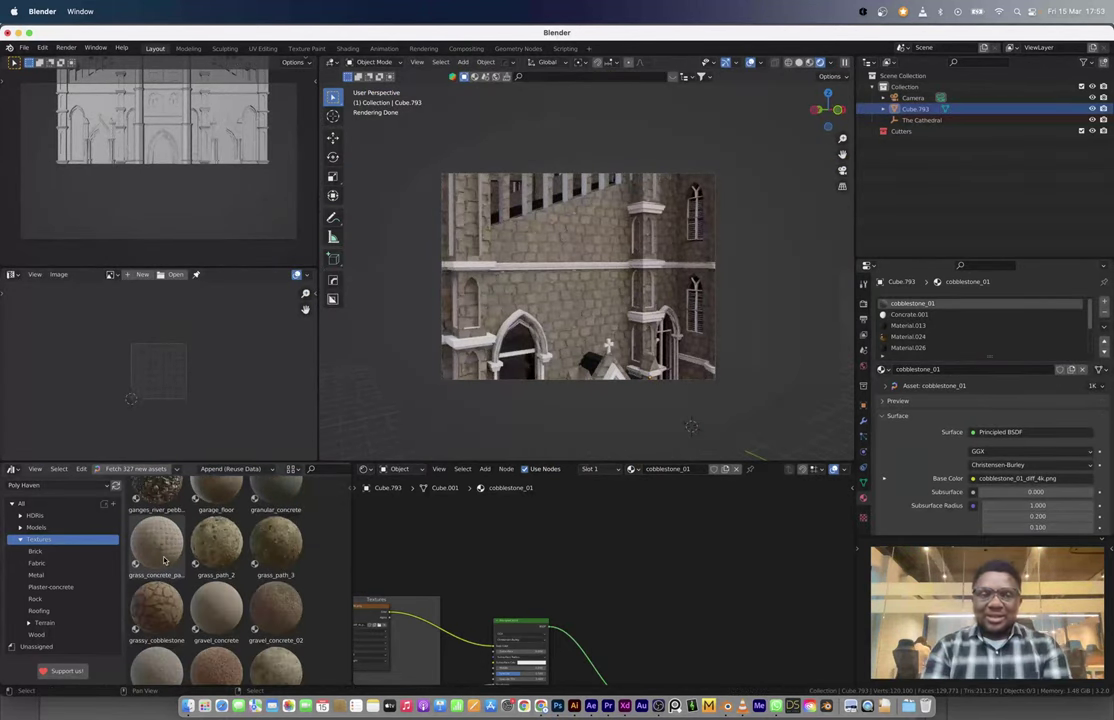
{"action": "scroll", "coordinate": [190, 565], "scroll_direction": "down", "scroll_amount": 5}
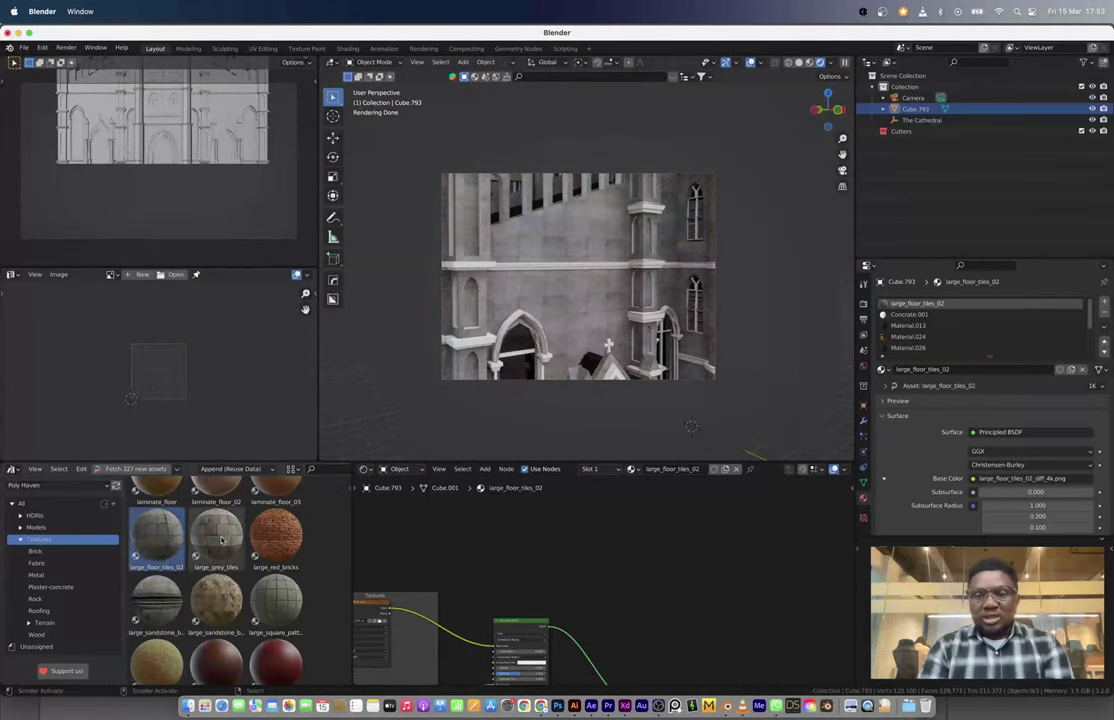
Step: Scale the wall's UVs by about 7.6 so the tiles appear realistically sized
{"action": "key", "text": "Tab"}
{"action": "key", "text": "s"}
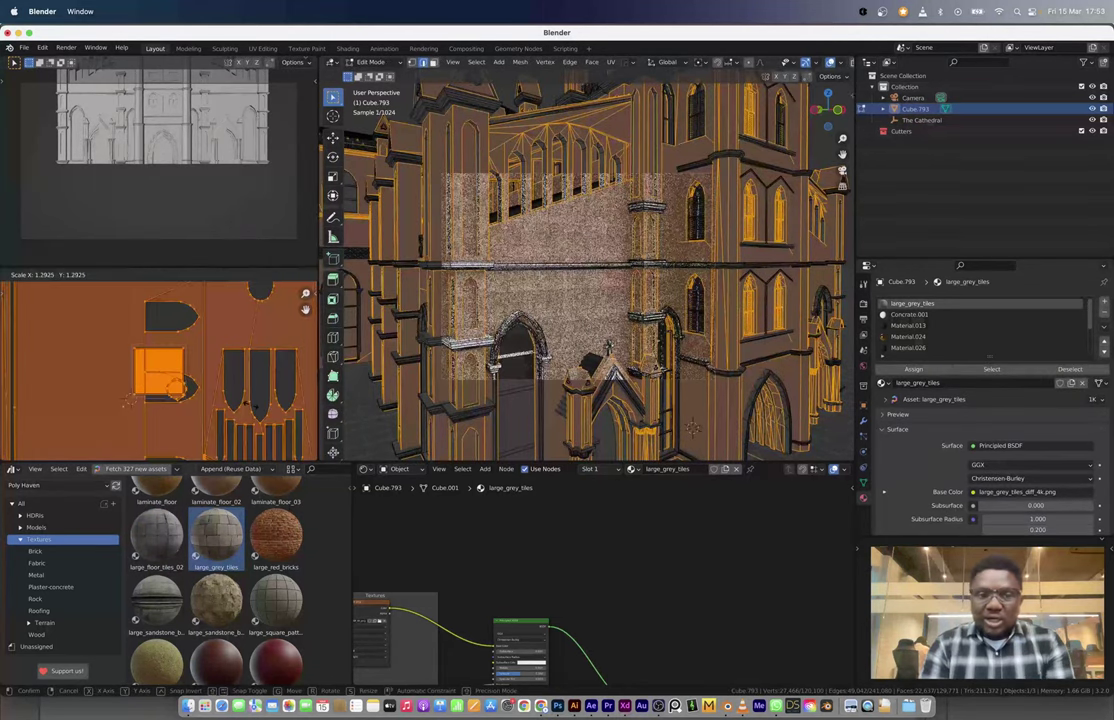
{"action": "key", "text": "Return"}
{"action": "key", "text": "s"}
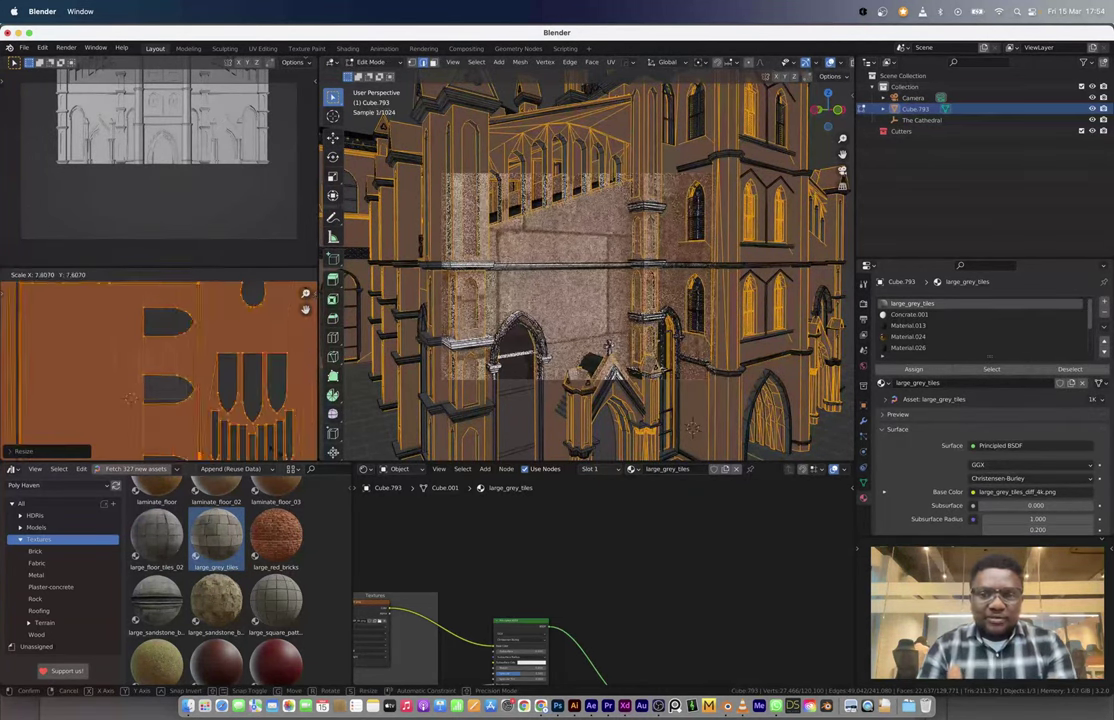
{"action": "key", "text": "Return"}
{"action": "key", "text": "Tab"}
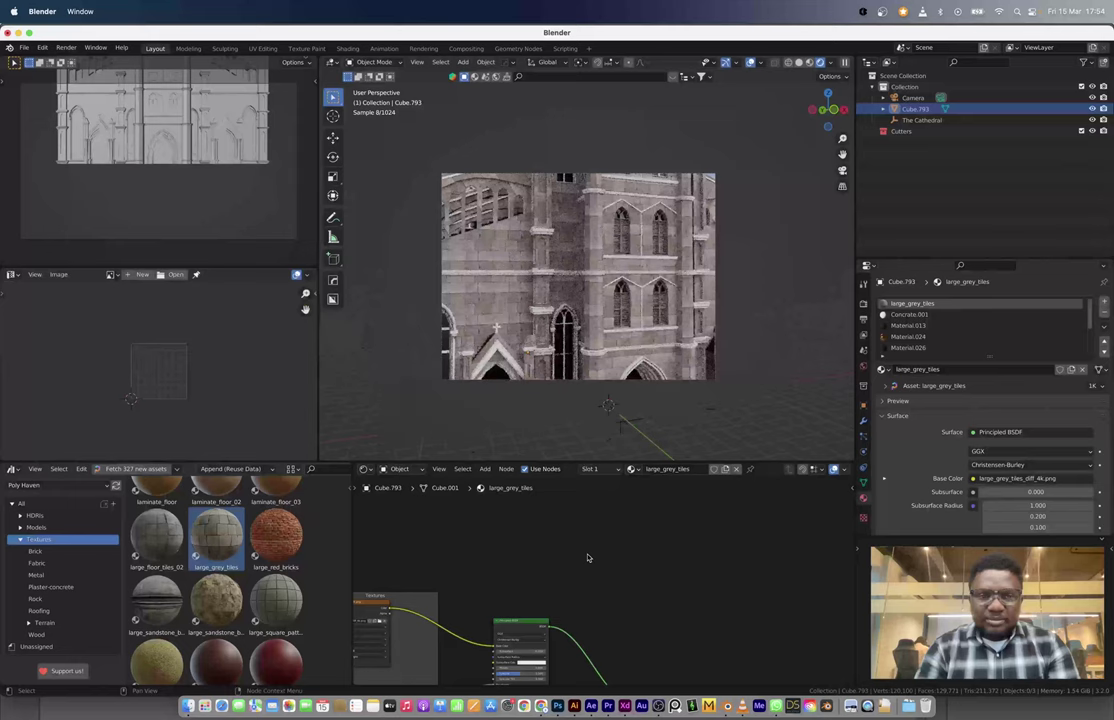
{"action": "scroll", "coordinate": [632, 512], "scroll_direction": "up", "scroll_amount": 3}
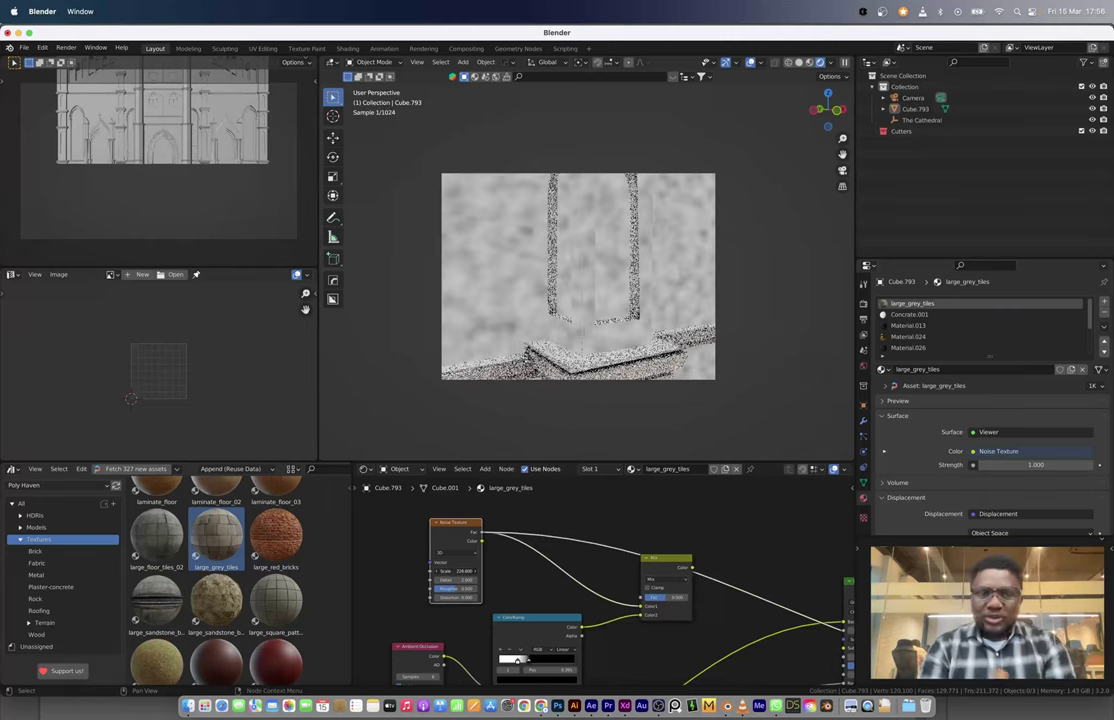
Step: Set the first Mix node's blend mode to Overlay, then try other modes
{"action": "scroll", "coordinate": [591, 543], "scroll_direction": "up", "scroll_amount": 2}
{"action": "scroll", "coordinate": [591, 543], "scroll_direction": "up", "scroll_amount": 2}
{"action": "scroll", "coordinate": [600, 546], "scroll_direction": "down", "scroll_amount": 8, "text": "ctrl"}
{"action": "left_click", "coordinate": [600, 546]}
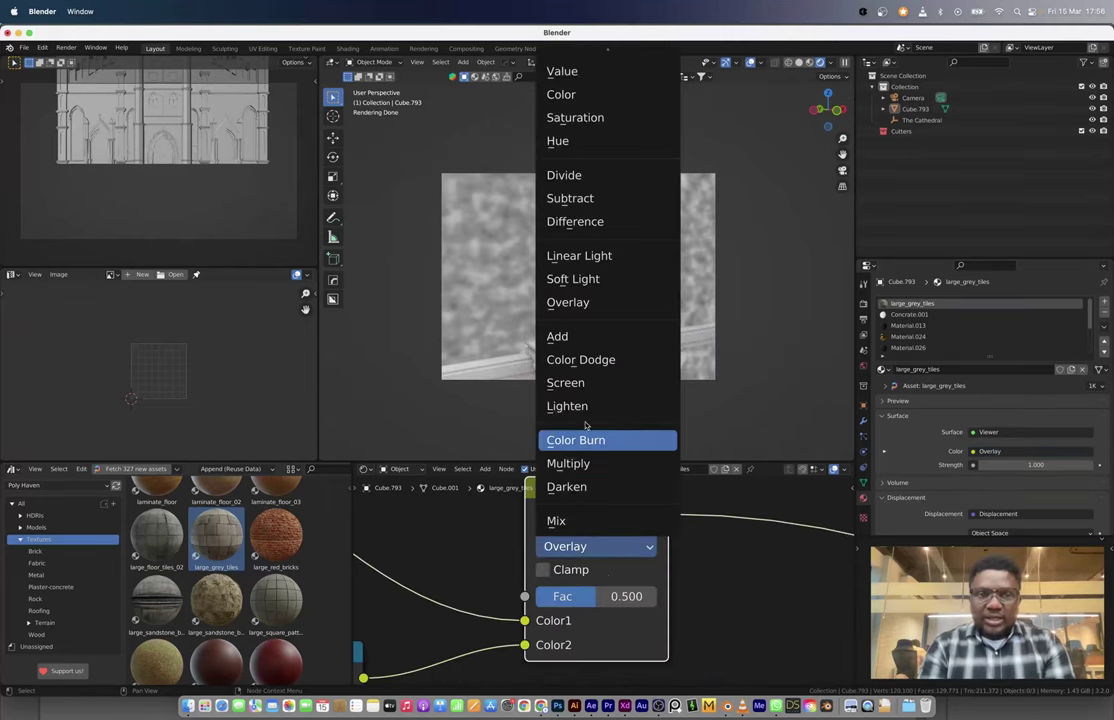
{"action": "left_click", "coordinate": [584, 410]}
{"action": "left_click", "coordinate": [598, 546]}
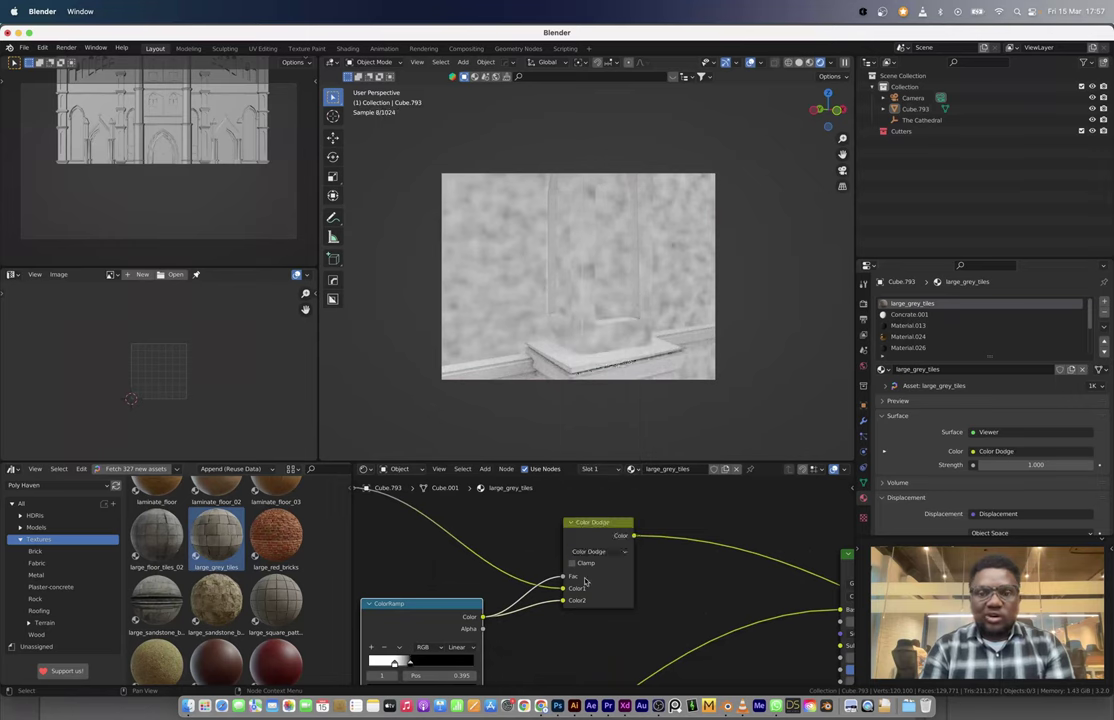
Step: Set the second Mix node to Multiply, then Screen to reveal the tiles
{"action": "scroll", "coordinate": [585, 582], "scroll_direction": "down", "scroll_amount": 6}
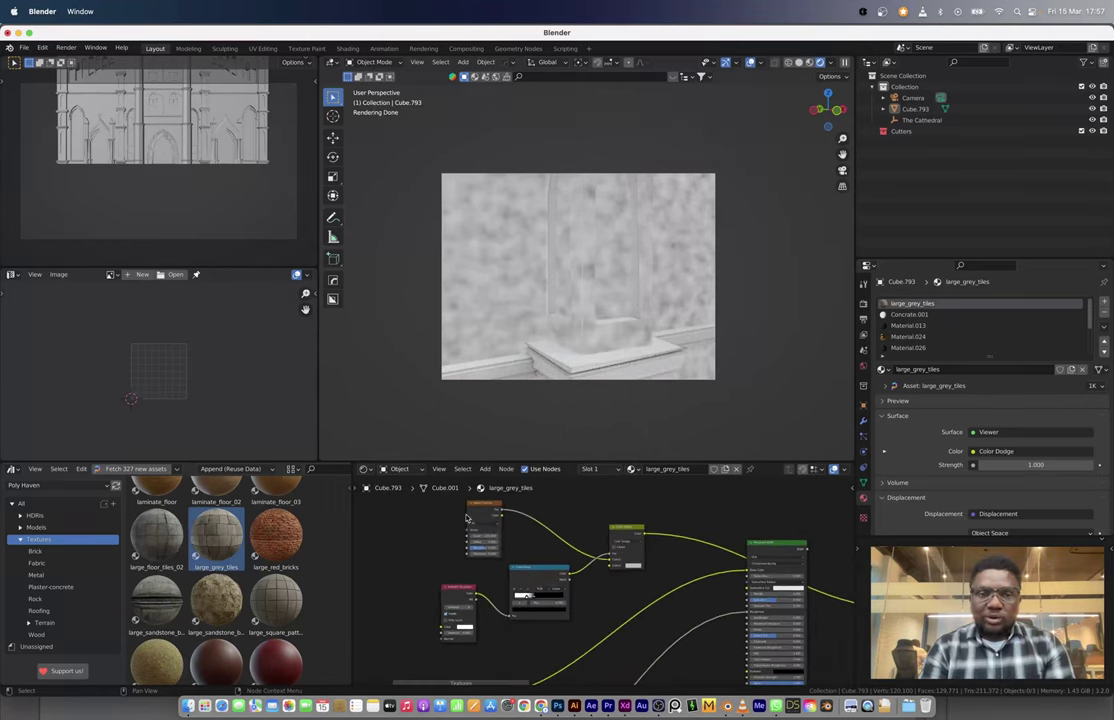
{"action": "scroll", "coordinate": [467, 517], "scroll_direction": "up", "scroll_amount": 4}
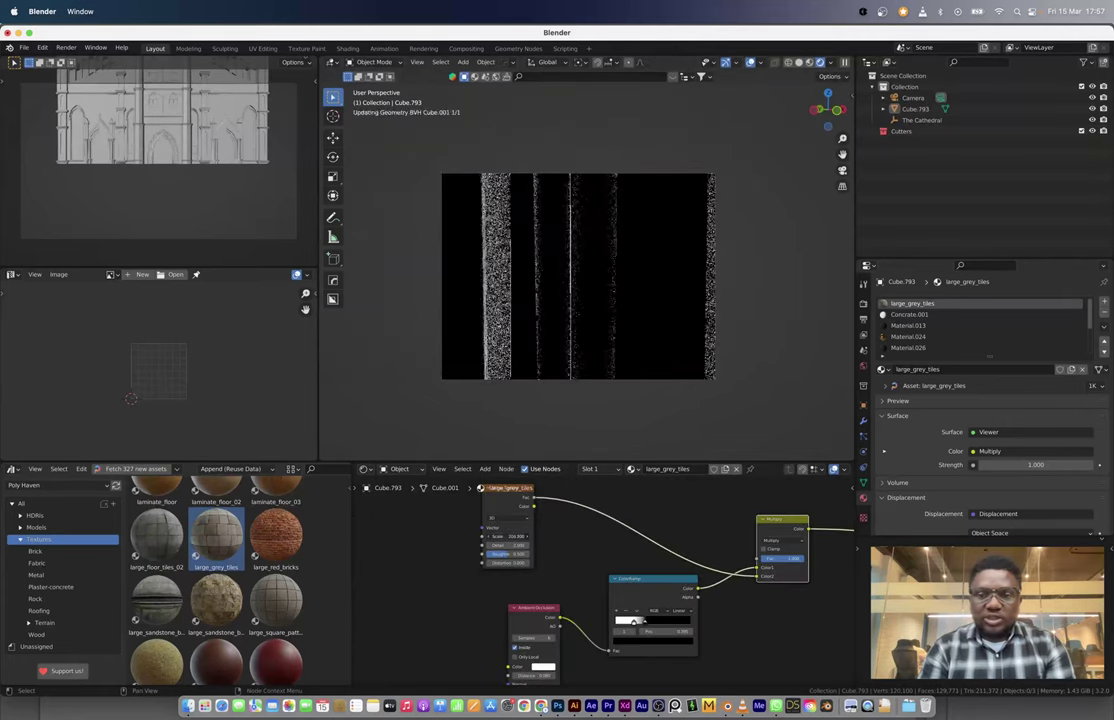
{"action": "scroll", "coordinate": [598, 551], "scroll_direction": "down", "scroll_amount": 2}
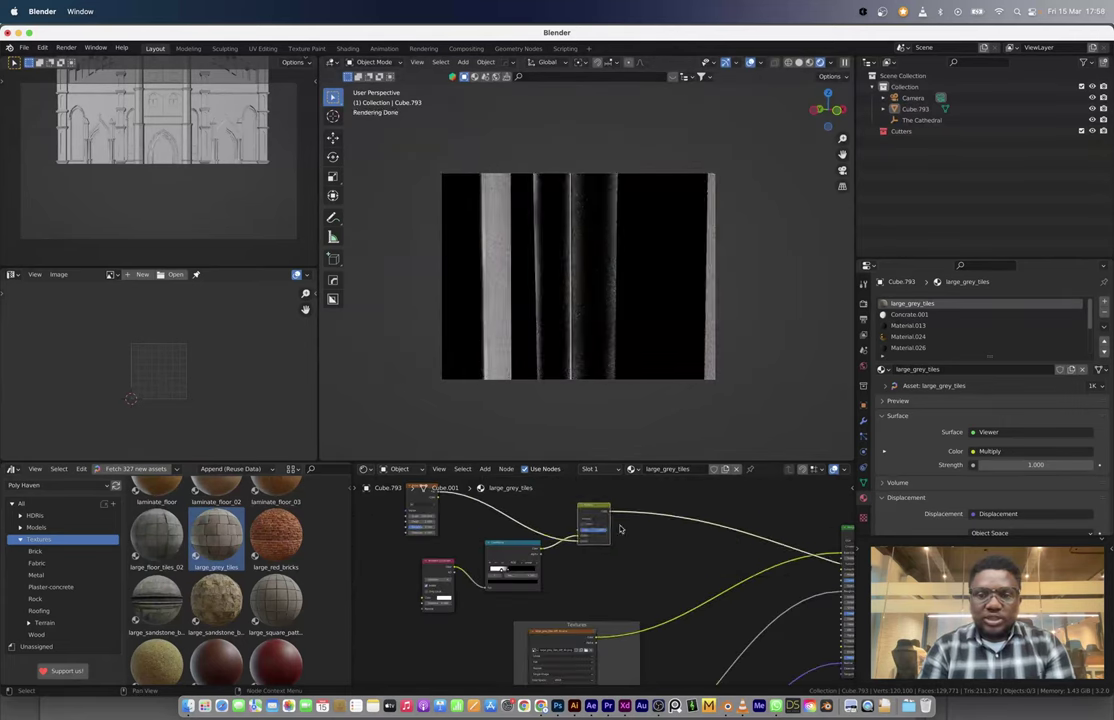
{"action": "scroll", "coordinate": [598, 551], "scroll_direction": "up", "scroll_amount": 3}
{"action": "left_click", "coordinate": [598, 551]}
{"action": "left_click", "coordinate": [587, 519]}
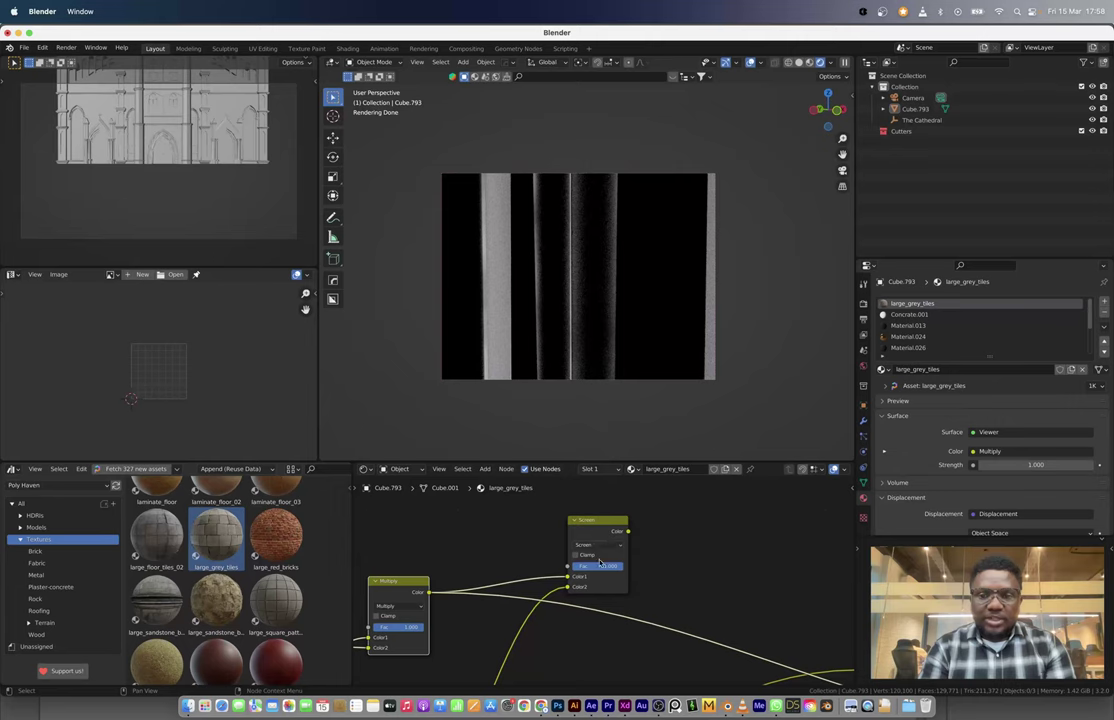
{"action": "left_click", "coordinate": [600, 563], "text": "ctrl+shift"}
{"action": "scroll", "coordinate": [619, 611], "scroll_direction": "down", "scroll_amount": 1}
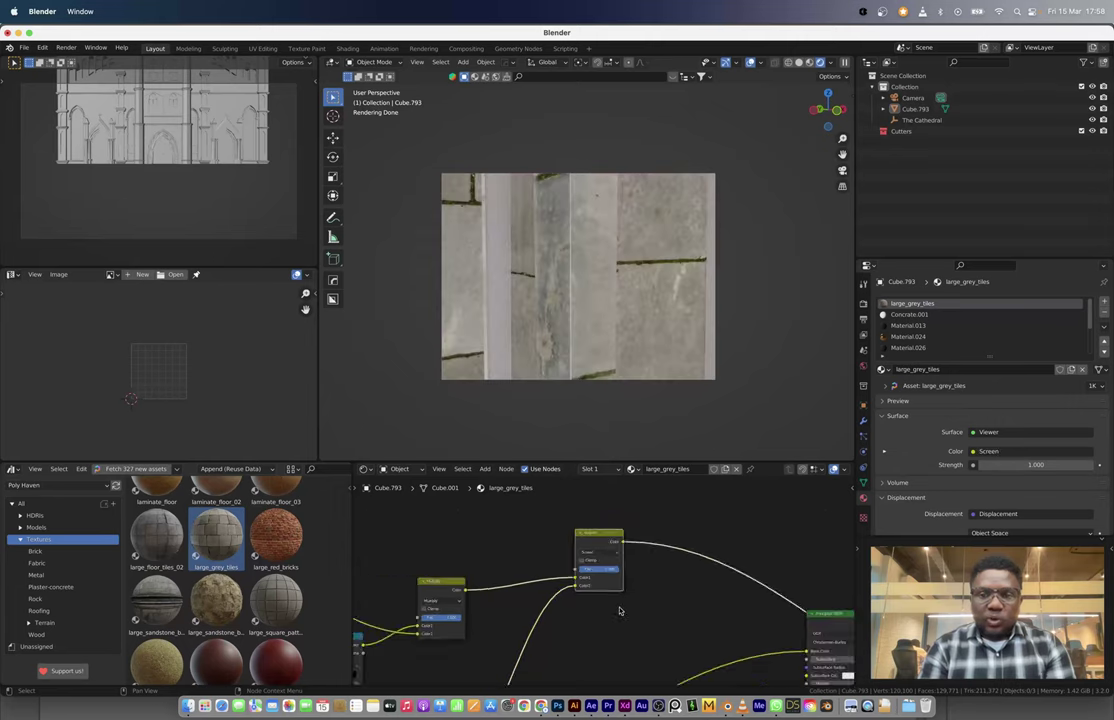
Step: Pick the Screen mix's Color1 and scale the medieval_blocks_03 UVs about 5.4 times
{"action": "left_click", "coordinate": [677, 557]}
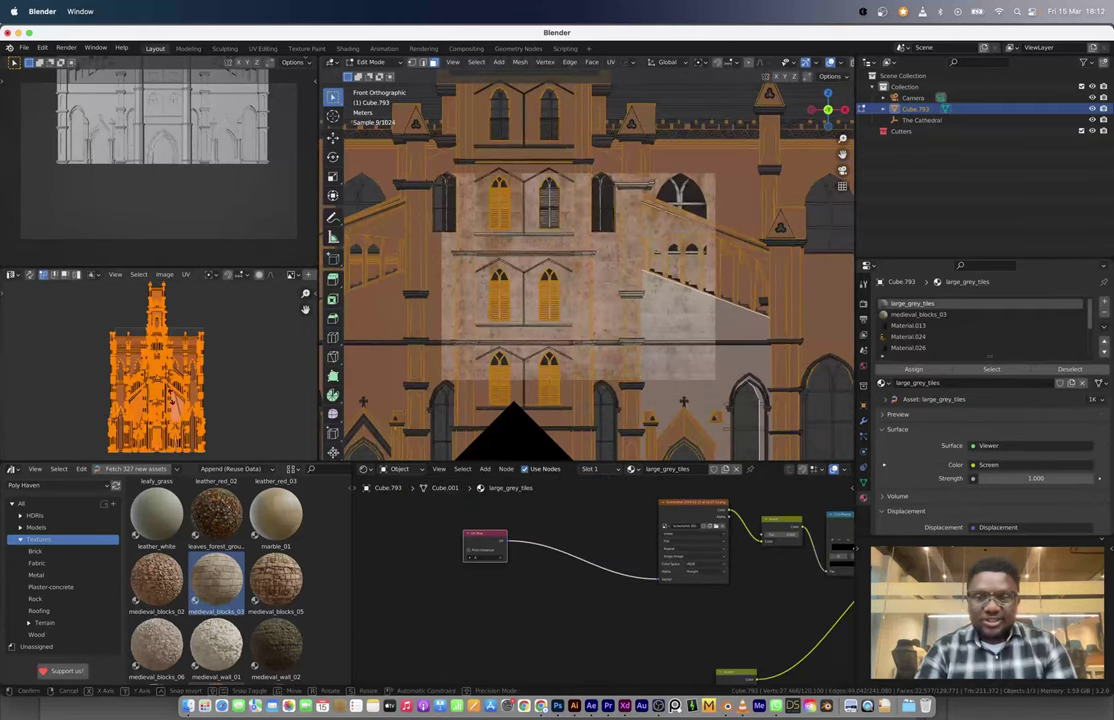
{"action": "key", "text": "s"}
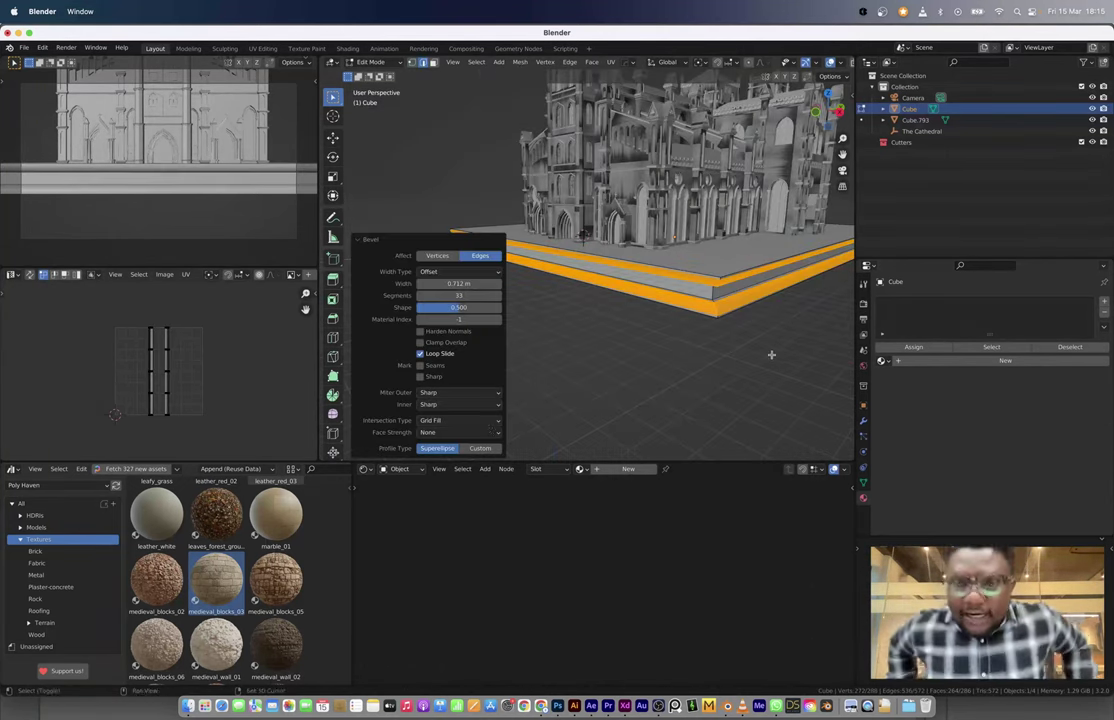
Step: Give the slab's bevel a Custom profile and bring up the cathedral's object actions
{"action": "left_click", "coordinate": [485, 434]}
{"action": "scroll", "coordinate": [430, 250], "scroll_direction": "down", "scroll_amount": 3}
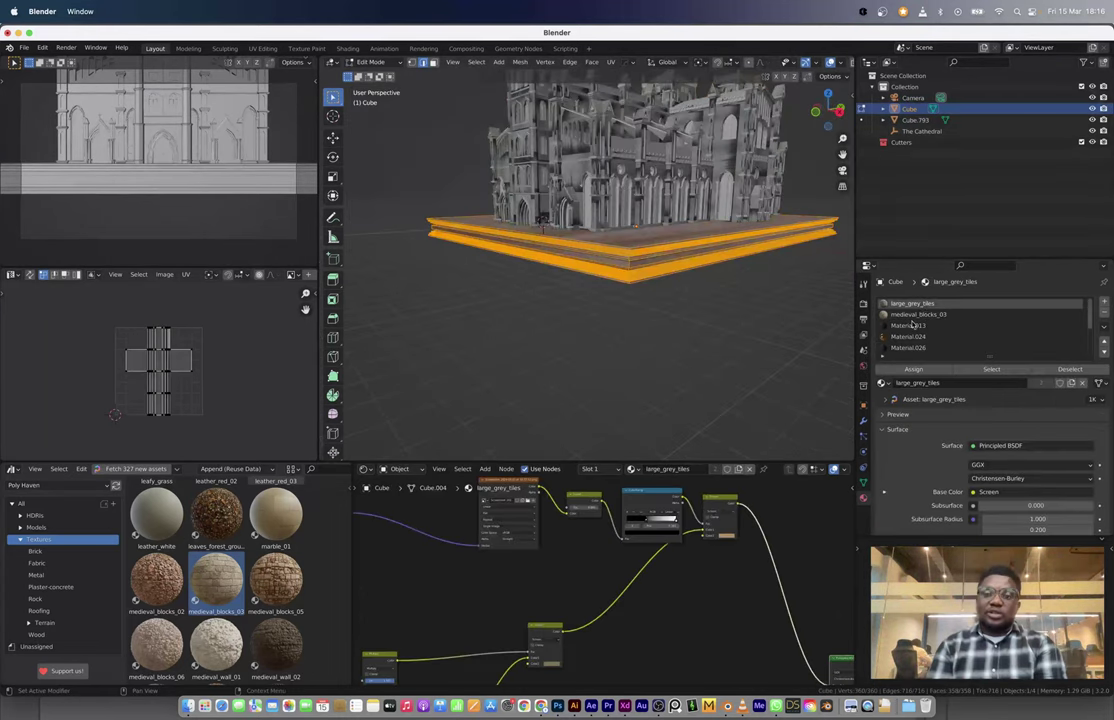
{"action": "right_click", "coordinate": [580, 125]}
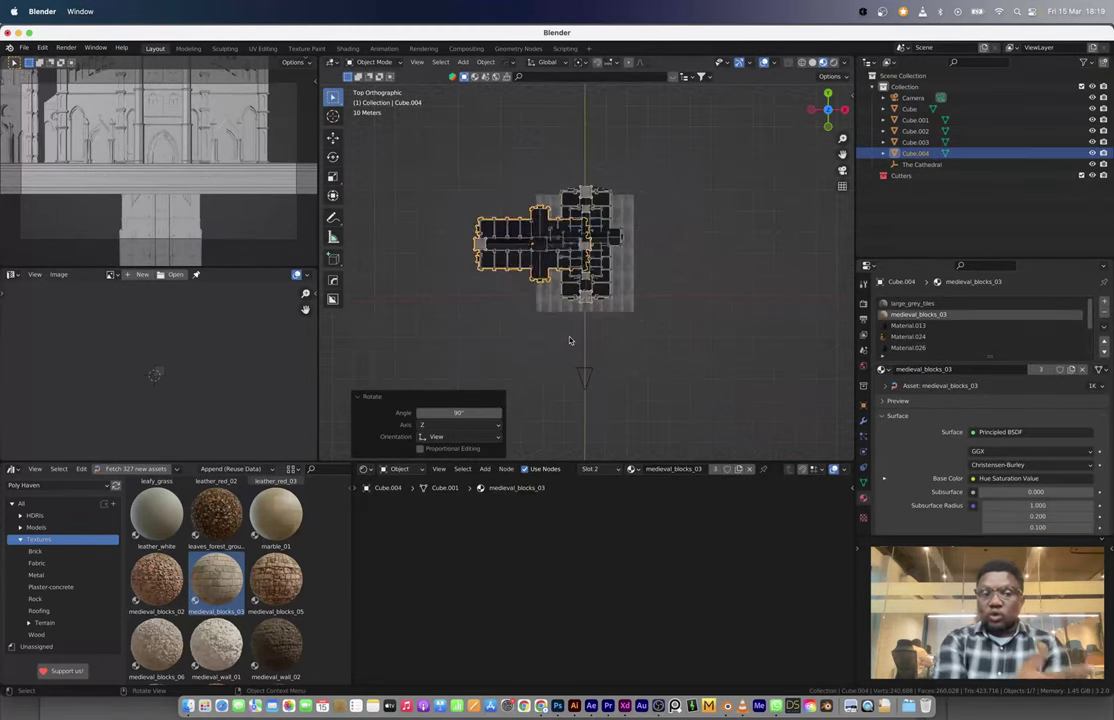
Step: Move the cathedral along Y and X and rotate it 90° on Z
{"action": "key", "text": "g"}
{"action": "key", "text": "y"}
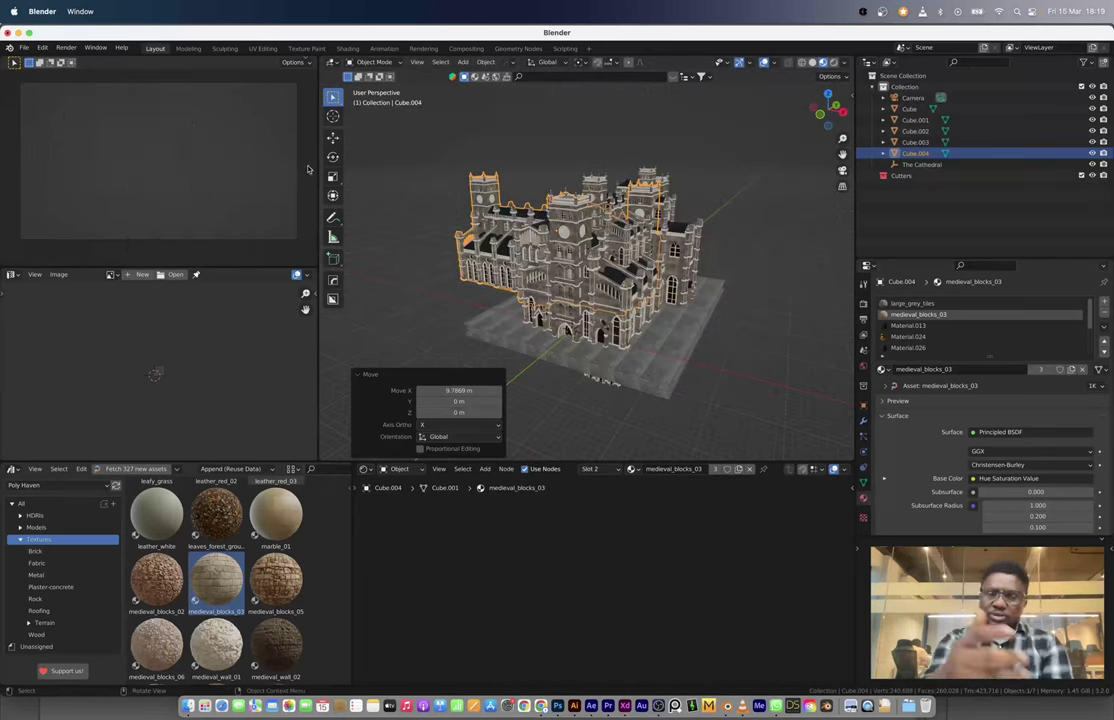
{"action": "key", "text": "g"}
{"action": "key", "text": "x"}
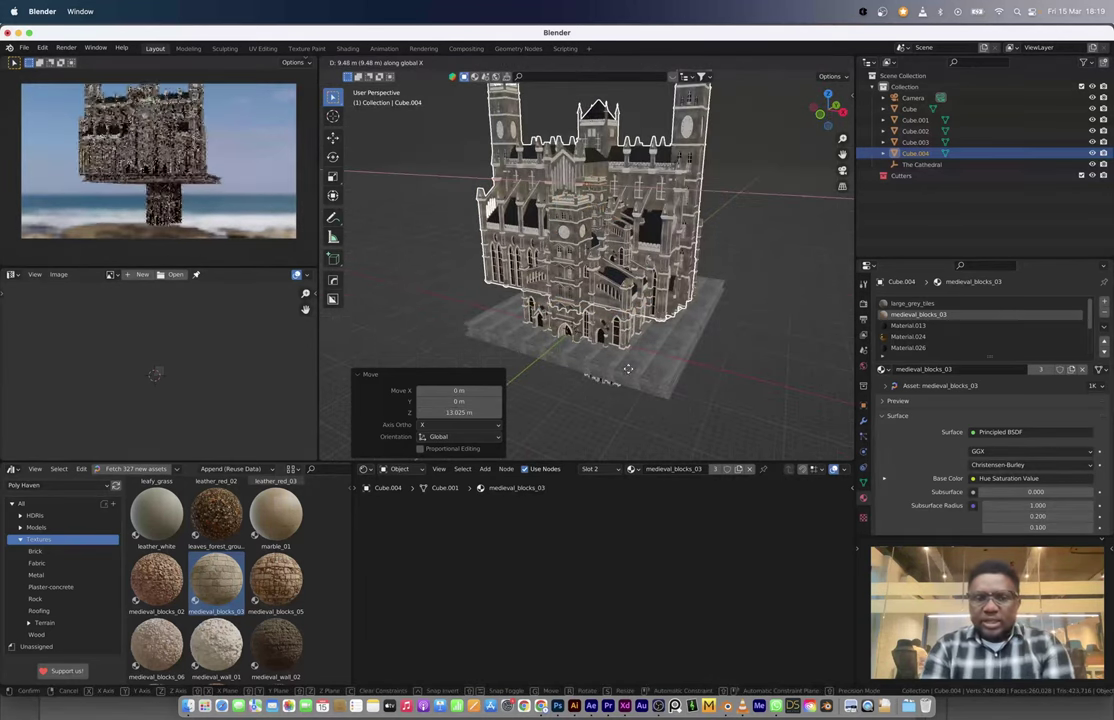
{"action": "key", "text": "r"}
{"action": "key", "text": "z"}
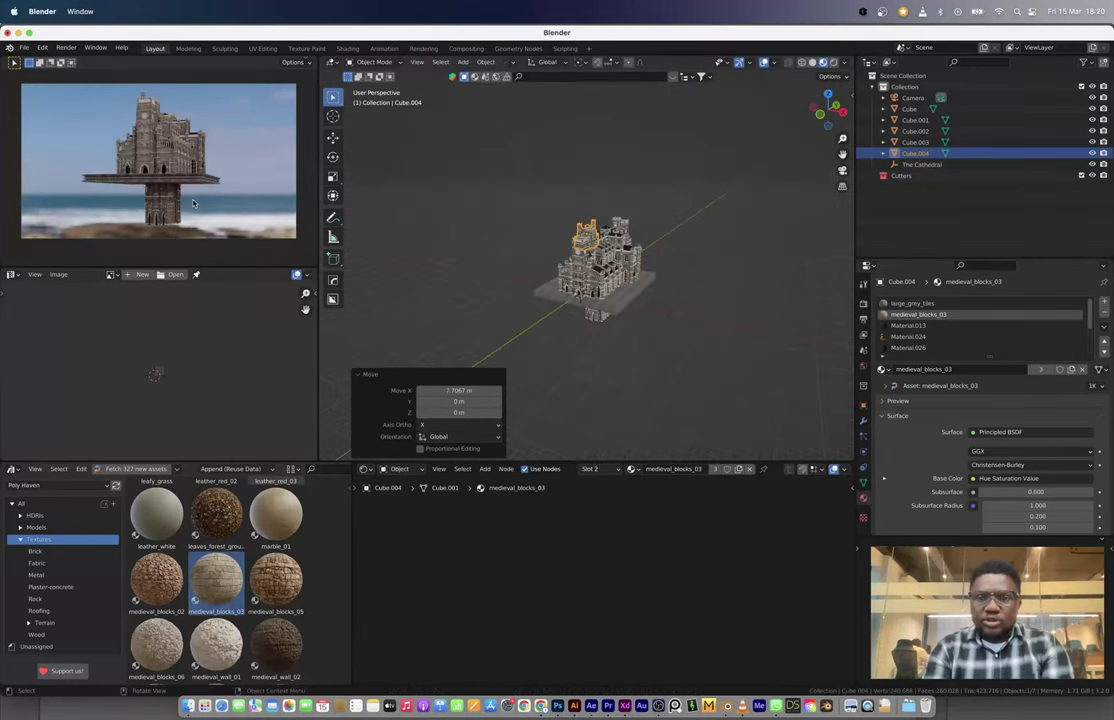
Step: Extrude the inset base top, delete its top plate, and add loop cuts along the edge
{"action": "key", "text": "e"}
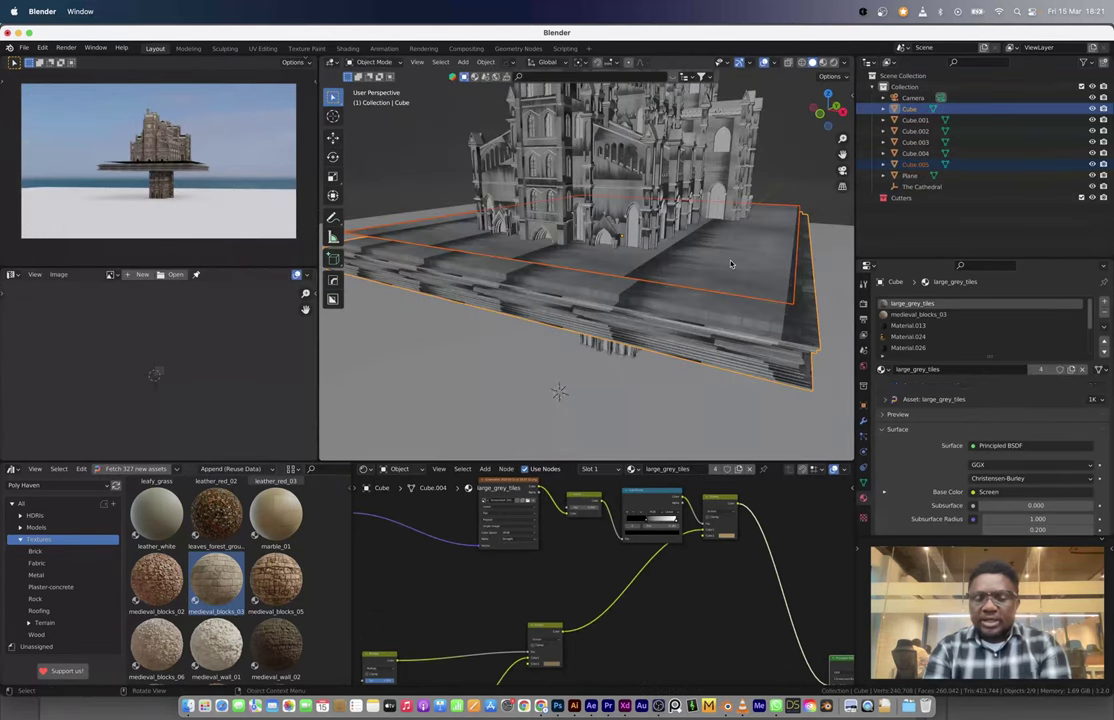
{"action": "key", "text": "x"}
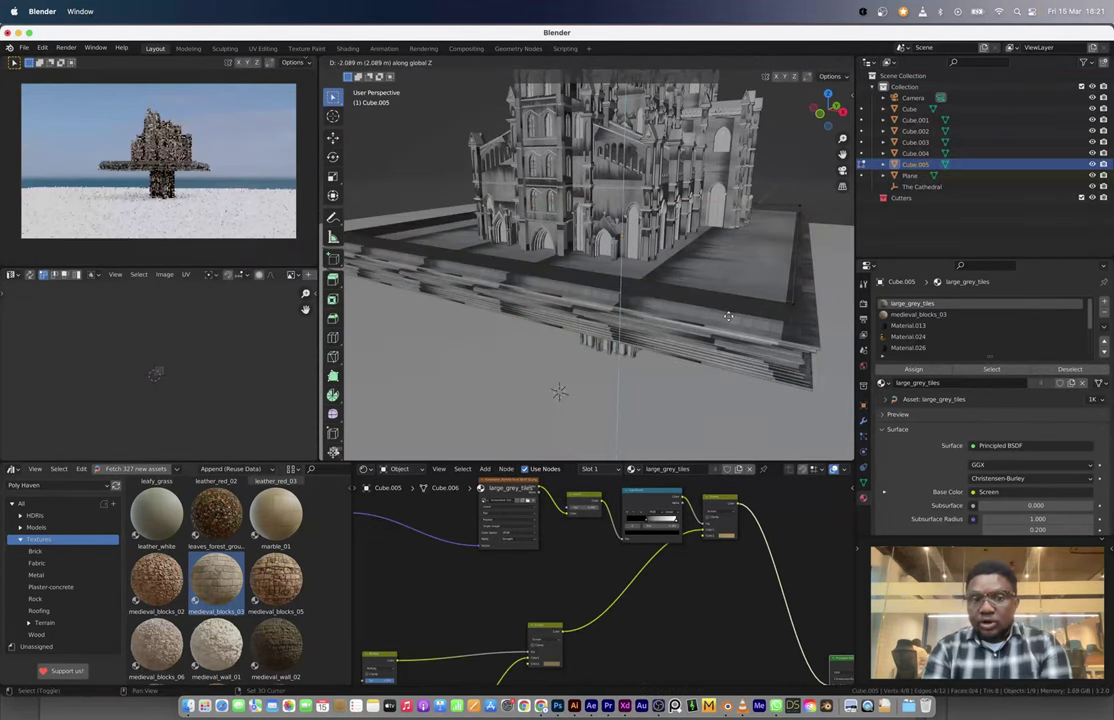
{"action": "key", "text": "ctrl+r"}
{"action": "scroll", "coordinate": [642, 278], "scroll_direction": "up", "scroll_amount": 20}
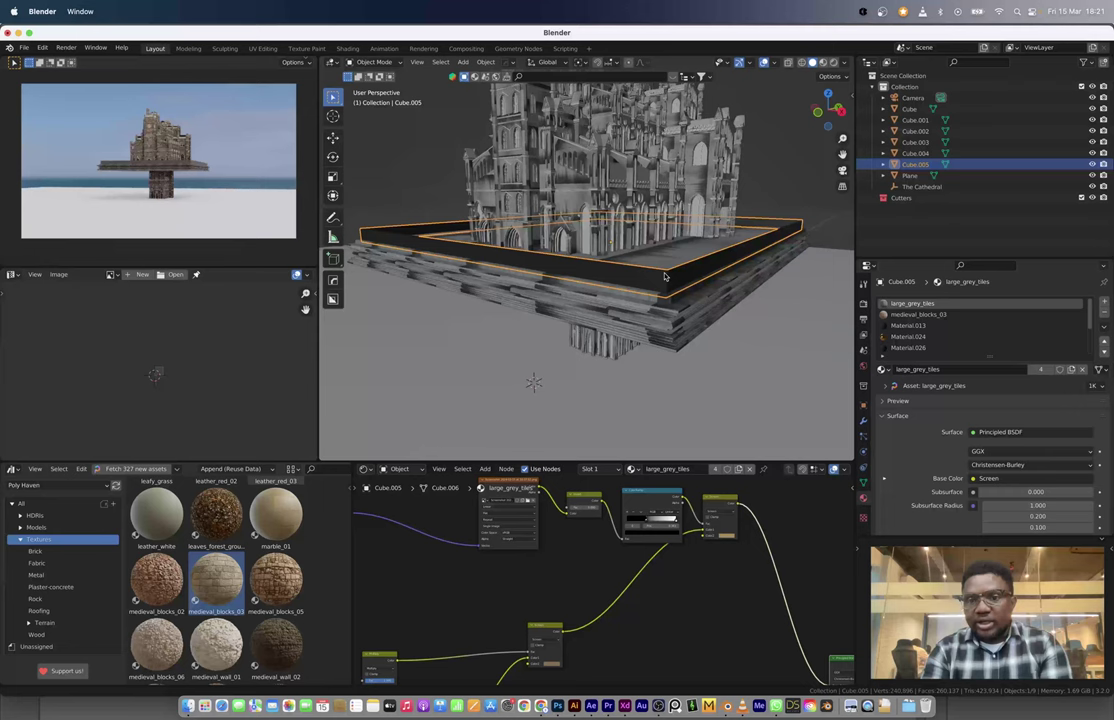
Step: Scale the railing plate flat on Z, apply its scale, and resize the railing
{"action": "key", "text": "s"}
{"action": "key", "text": "shift+z"}
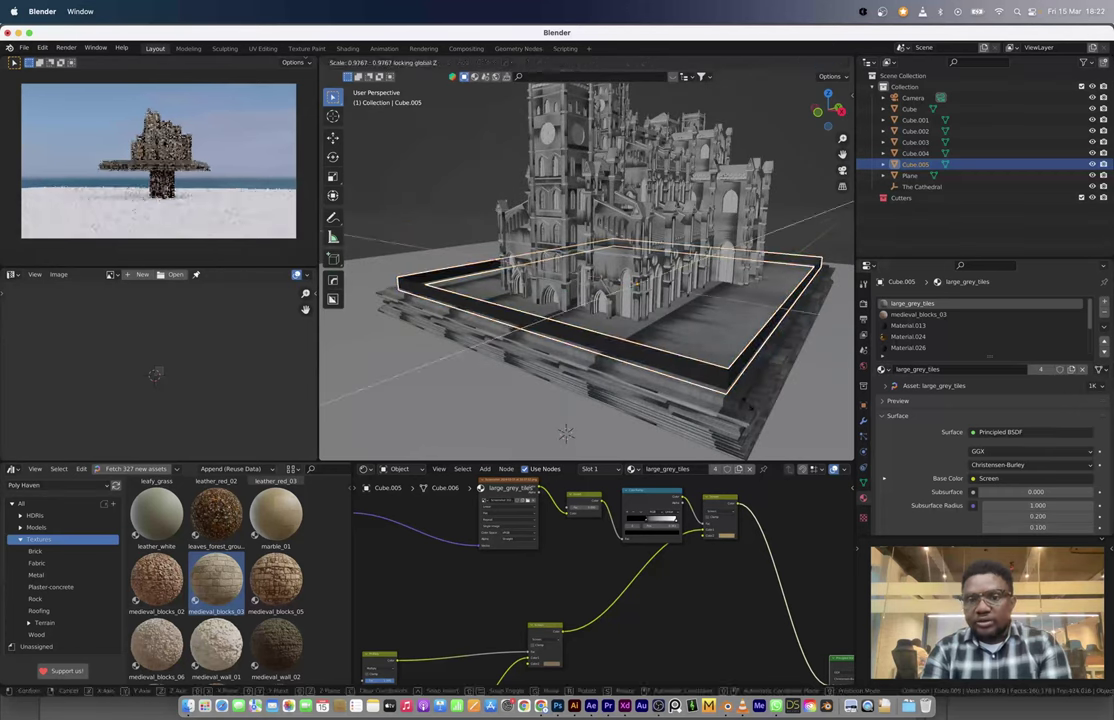
{"action": "key", "text": "Return"}
{"action": "key", "text": "ctrl+a"}
{"action": "left_click", "coordinate": [790, 340]}
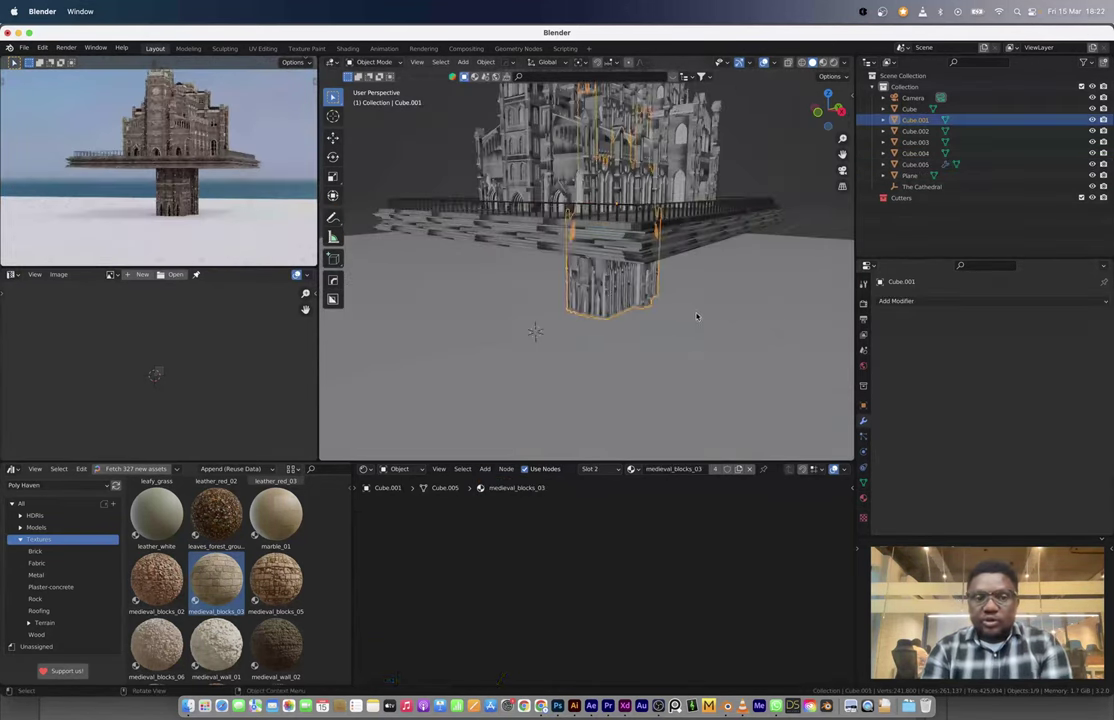
{"action": "key", "text": "s"}
{"action": "key", "text": "shift+z"}
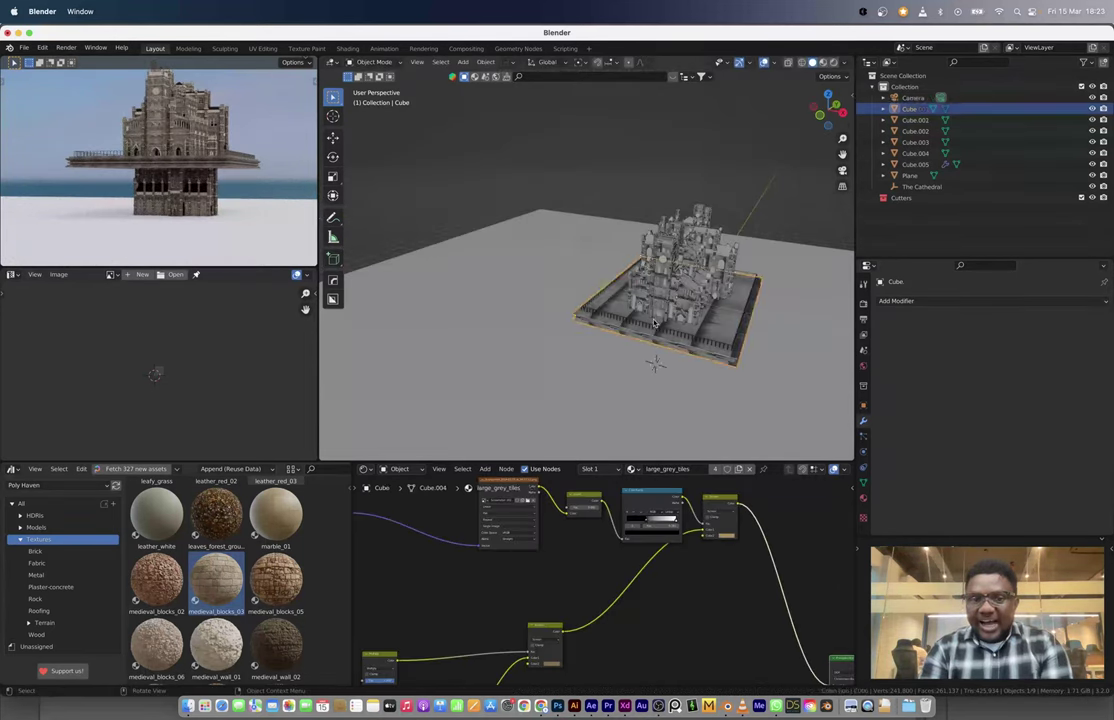
Step: Duplicate a pillar and raise it along Z into place under the pier
{"action": "key", "text": "s"}
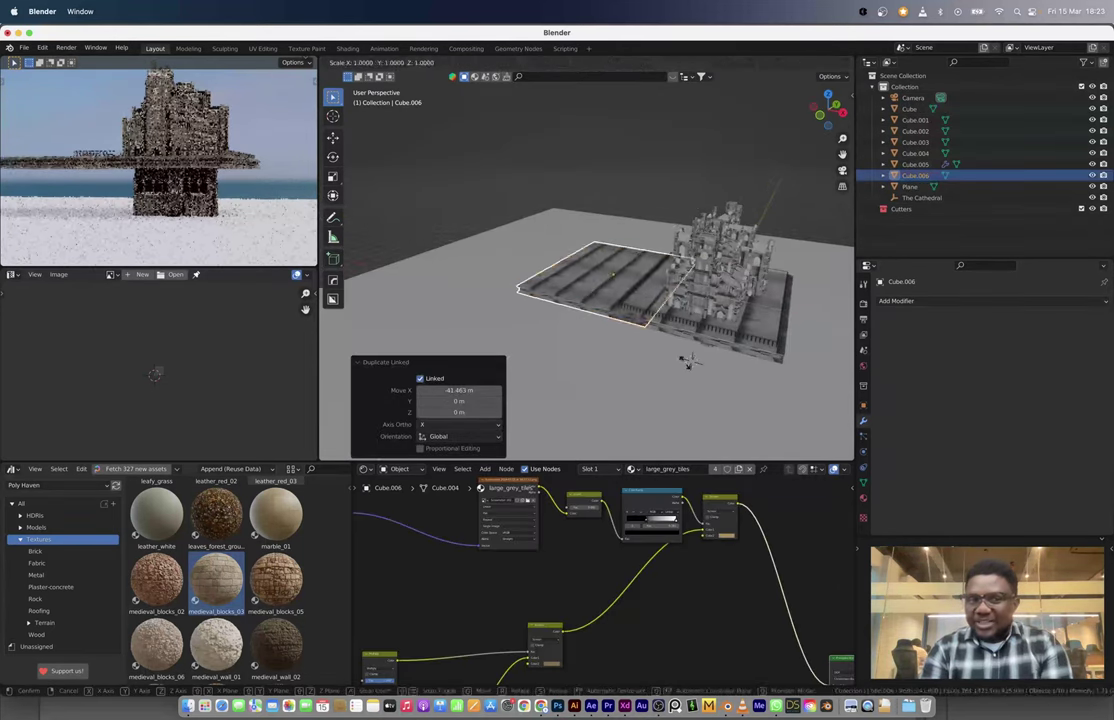
{"action": "key", "text": "Escape"}
{"action": "middle_click_drag", "start_coordinate": [687, 362], "coordinate": [640, 320]}
{"action": "key", "text": "alt+d"}
{"action": "key", "text": "z"}
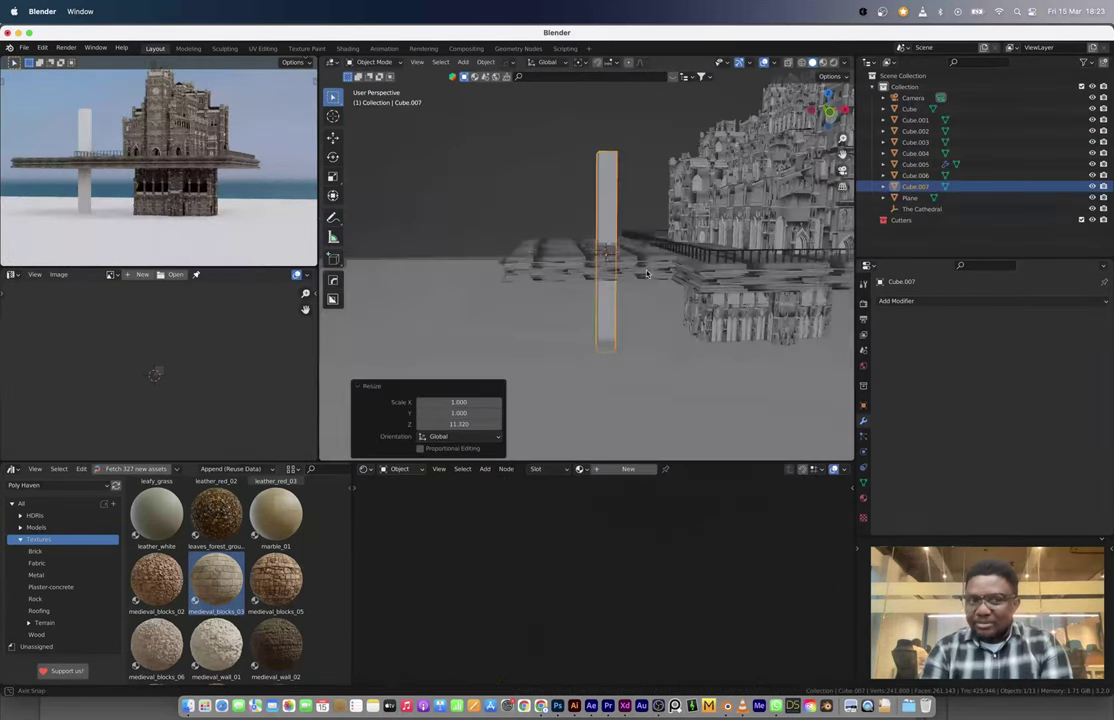
{"action": "left_click", "coordinate": [612, 258]}
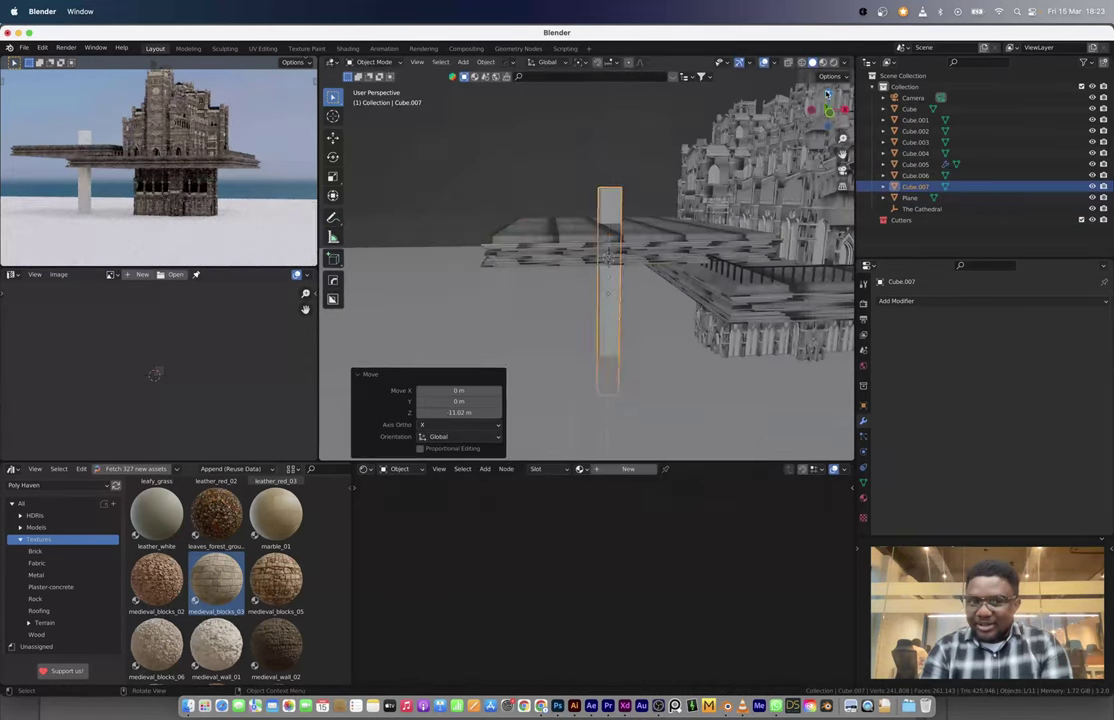
Step: In top view, Alt+D the pillar into four pillars spaced under the platform
{"action": "key", "text": "KP_7"}
{"action": "key", "text": "g"}
{"action": "left_click", "coordinate": [510, 189]}
{"action": "key", "text": "alt+d"}
{"action": "left_click", "coordinate": [587, 189]}
{"action": "left_click", "coordinate": [510, 189], "text": "shift"}
{"action": "key", "text": "alt+d"}
{"action": "left_click", "coordinate": [548, 283]}
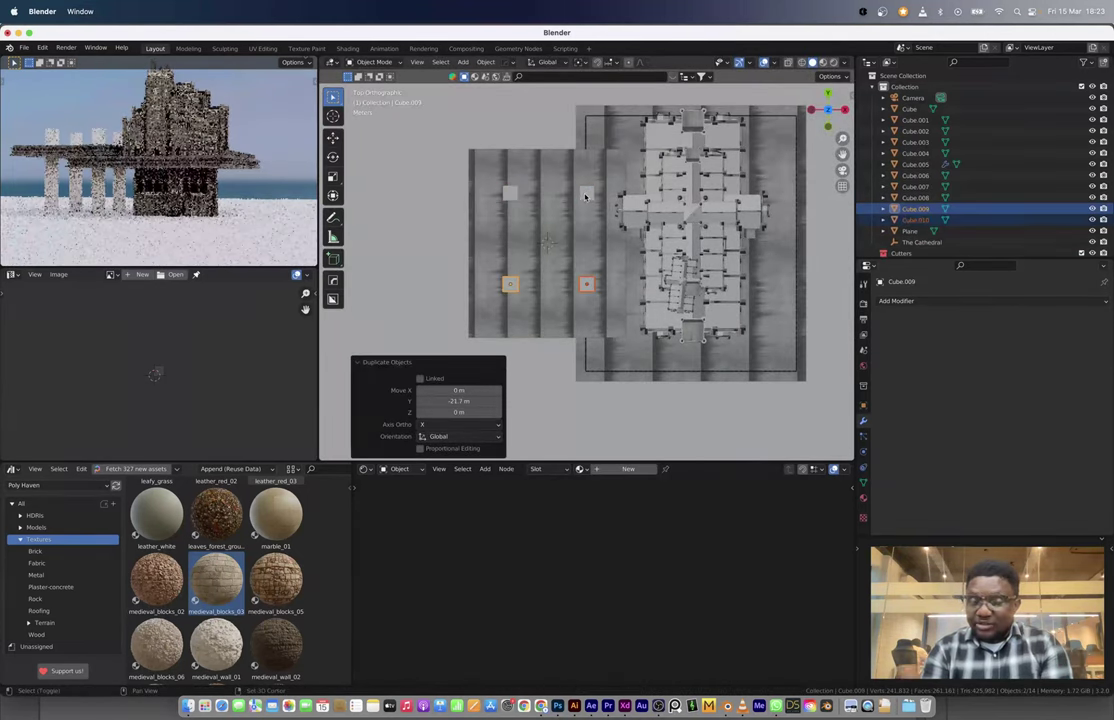
{"action": "middle_click_drag", "start_coordinate": [548, 283], "coordinate": [641, 337]}
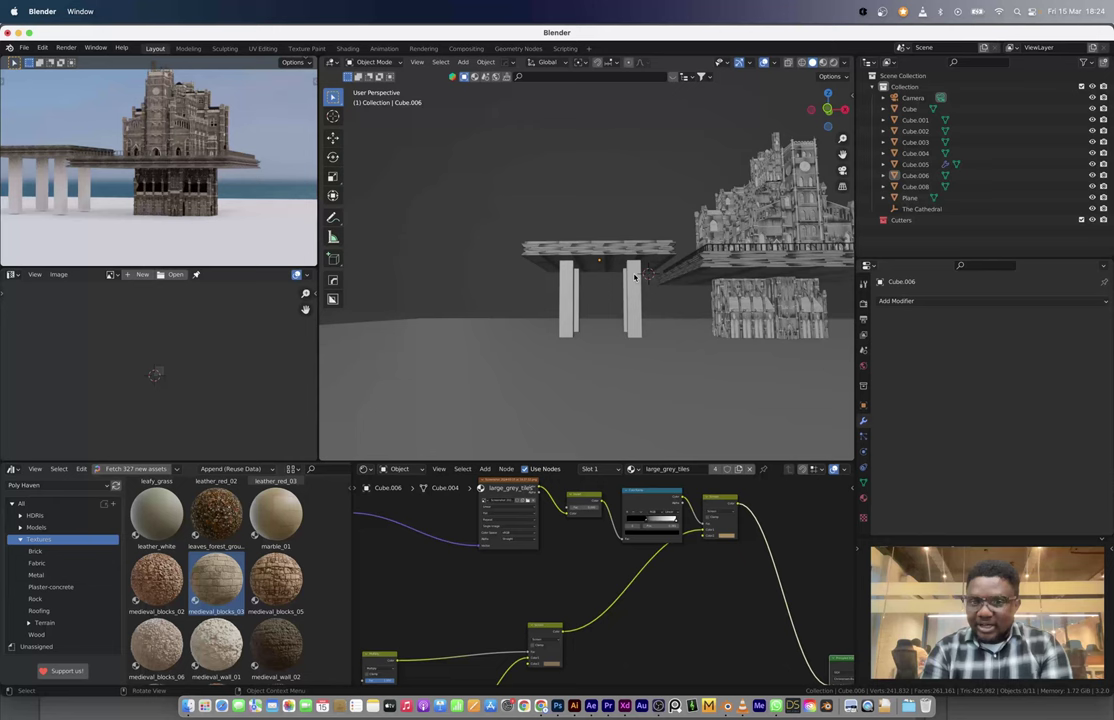
{"action": "middle_click_drag", "start_coordinate": [634, 277], "coordinate": [655, 280]}
Step: Subdivide a pillar and add a Displace modifier with a Clouds texture at strength 0.44
{"action": "left_click", "coordinate": [655, 280]}
{"action": "key", "text": "Tab"}
{"action": "right_click", "coordinate": [657, 279]}
{"action": "left_click", "coordinate": [665, 290]}
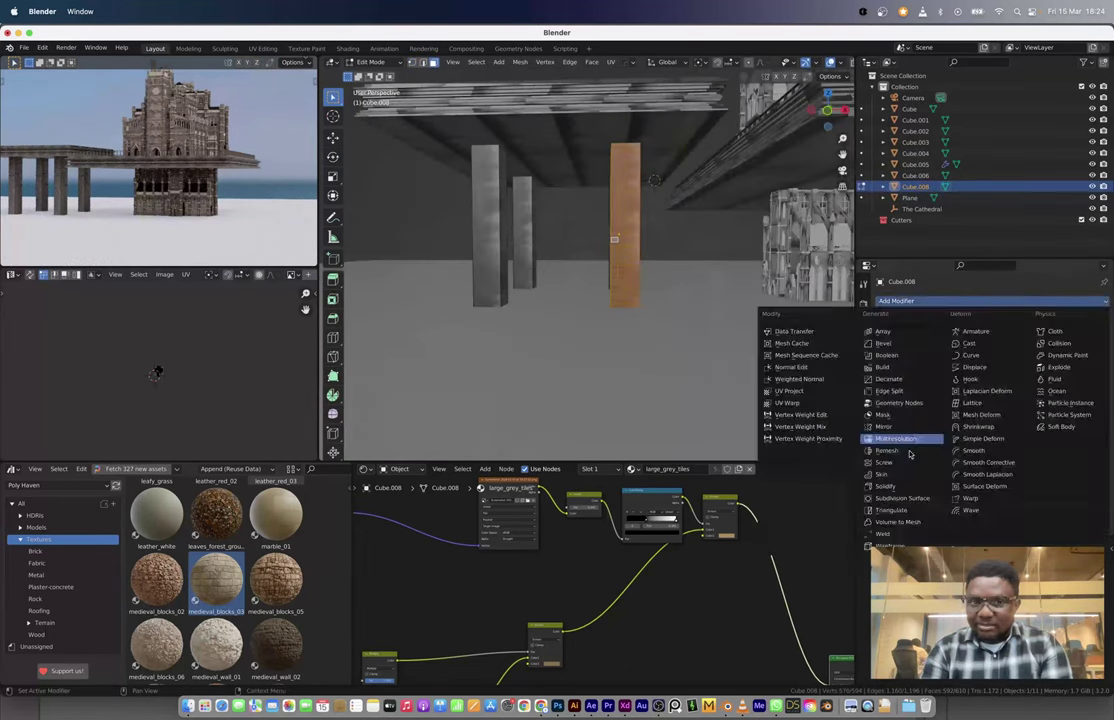
{"action": "left_click", "coordinate": [957, 378]}
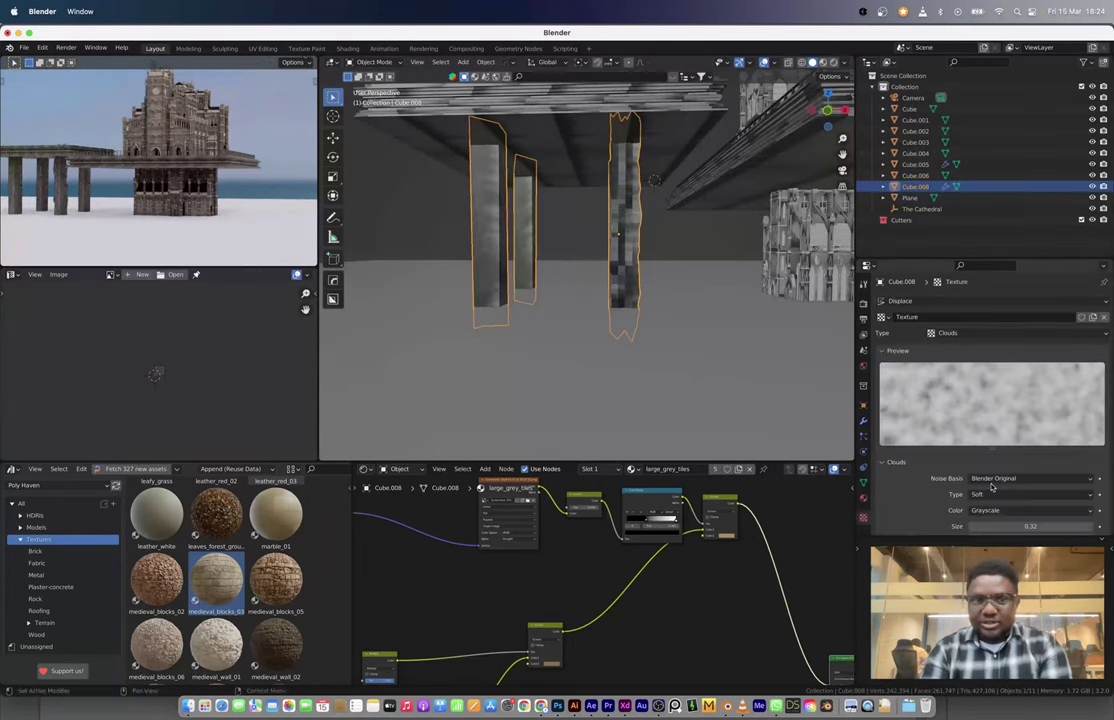
{"action": "left_click", "coordinate": [863, 421]}
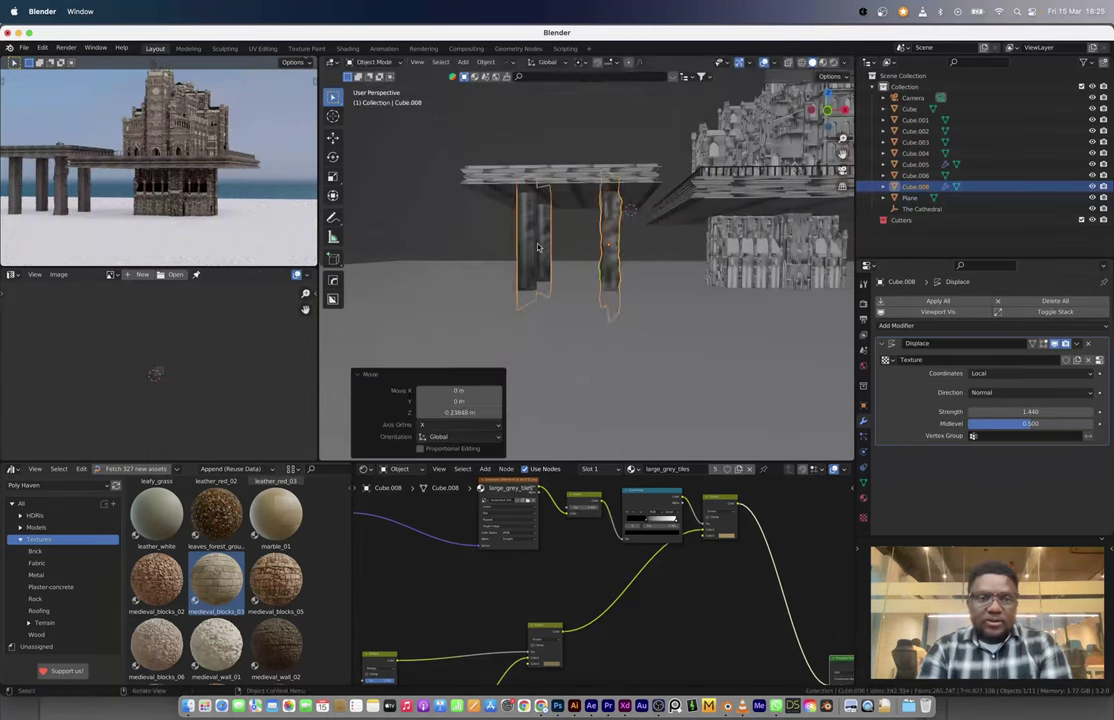
{"action": "key", "text": "Tab"}
{"action": "right_click", "coordinate": [500, 270]}
{"action": "key", "text": "Escape"}
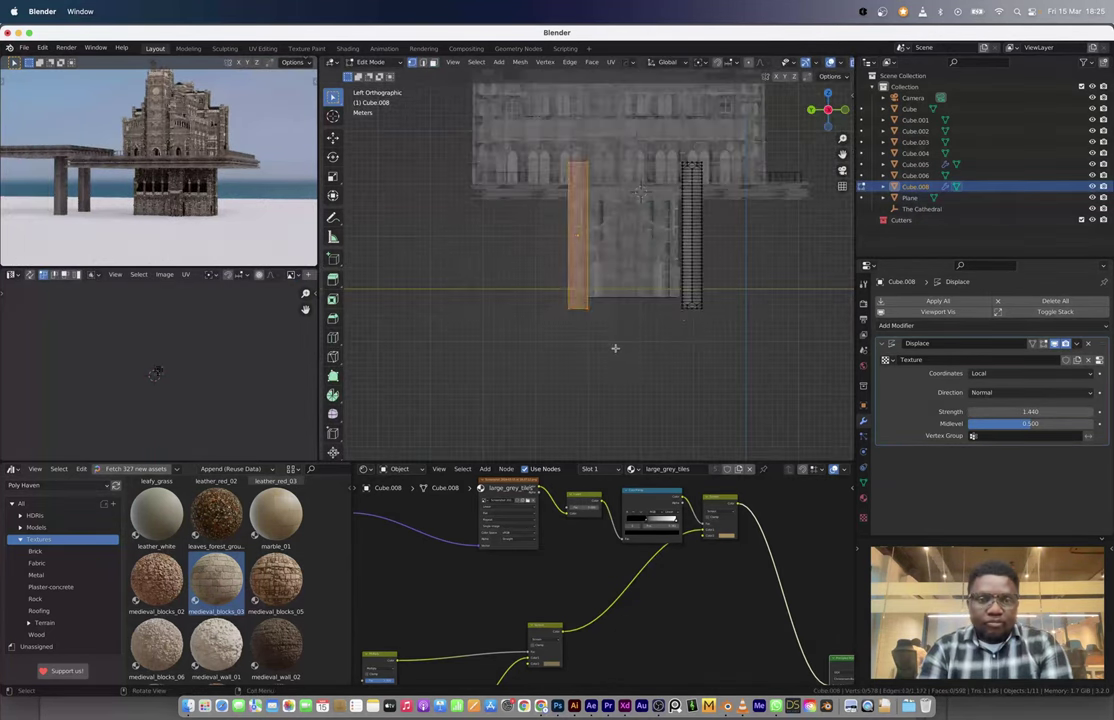
{"action": "key", "text": "Tab"}
{"action": "key", "text": "KP_7"}
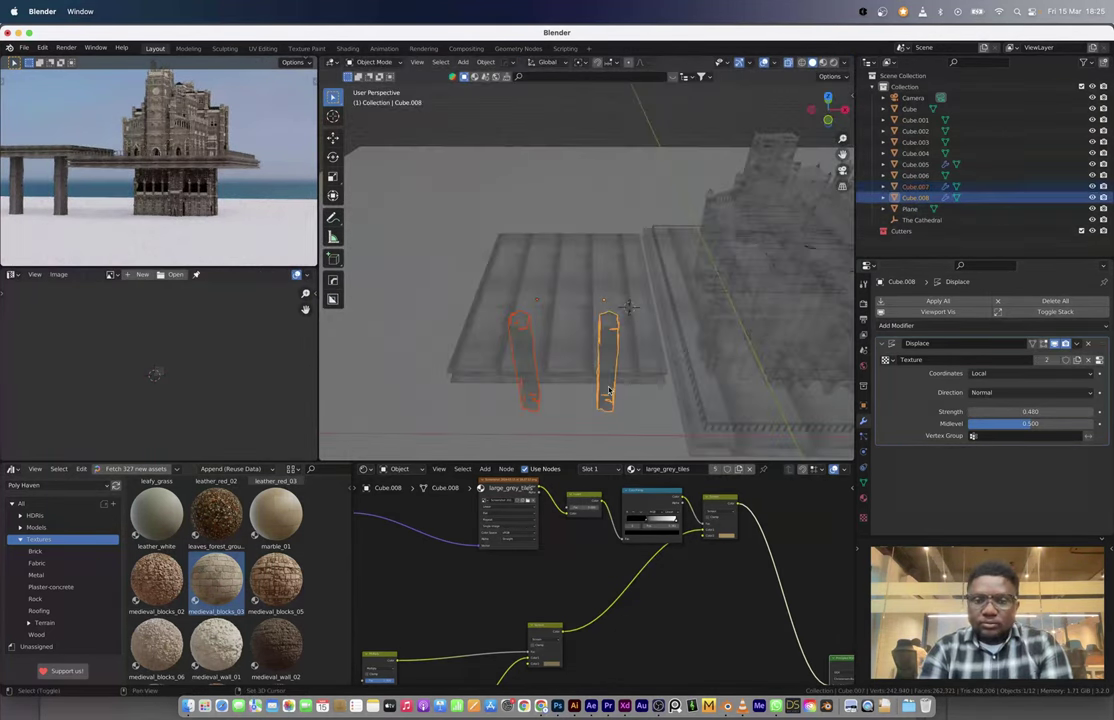
Step: Resize the table pieces, delete the area lights, and make Building 9's instances real
{"action": "key", "text": "s"}
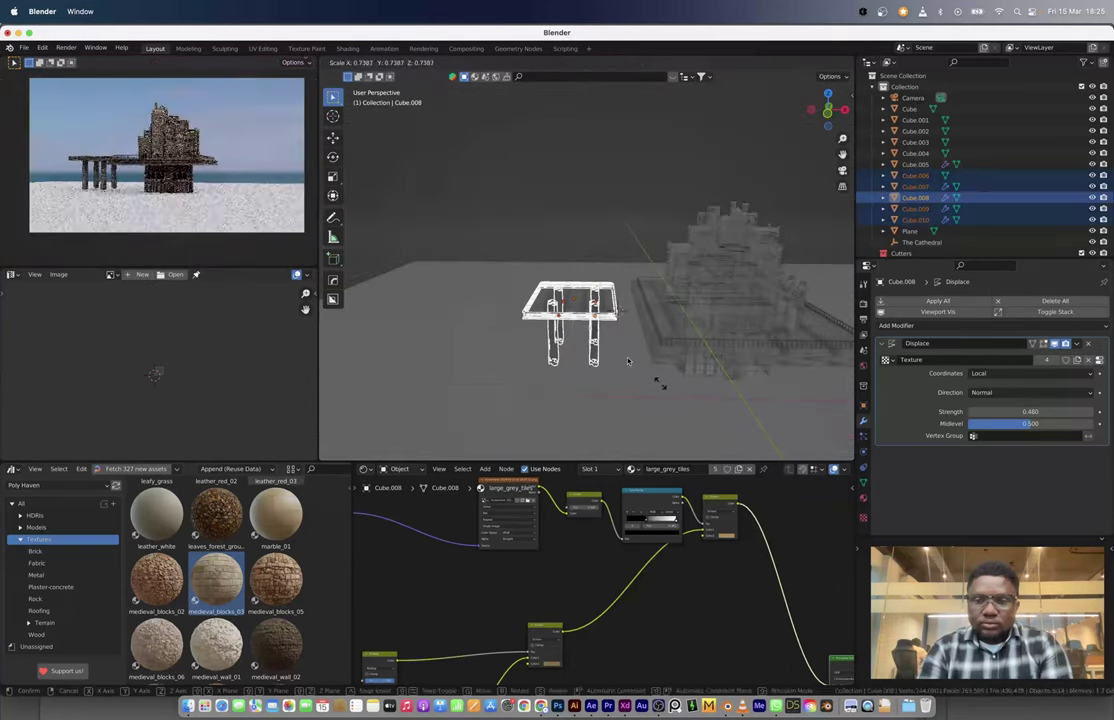
{"action": "left_click", "coordinate": [628, 361]}
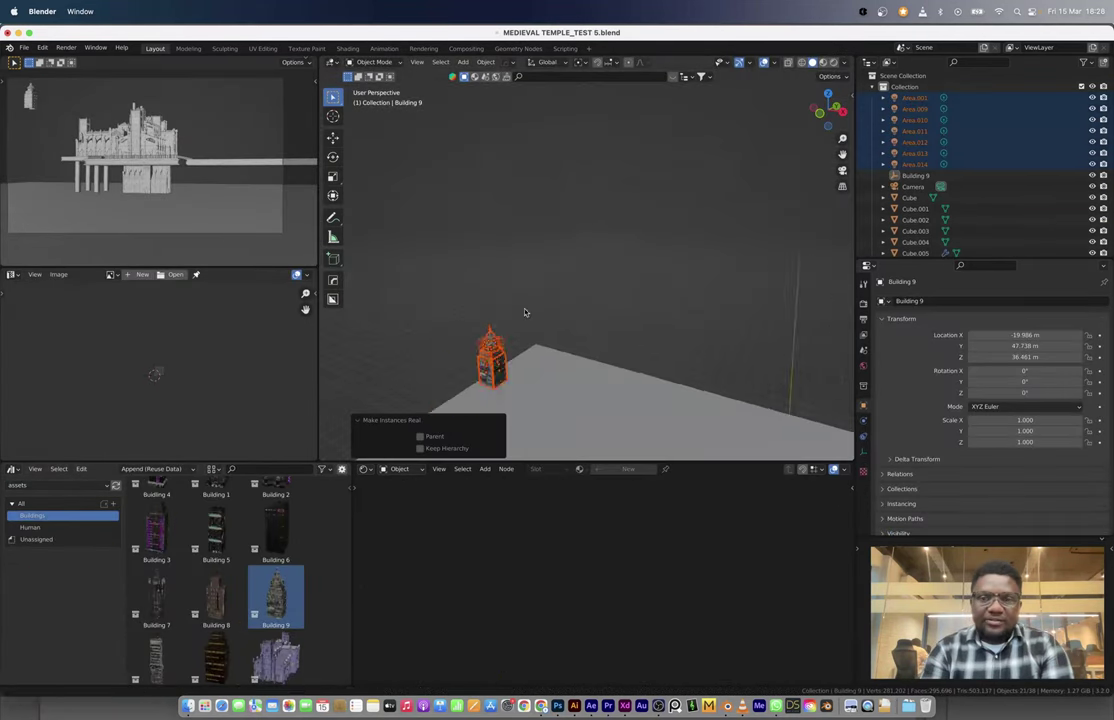
{"action": "middle_click_drag", "start_coordinate": [524, 312], "coordinate": [594, 260]}
{"action": "key", "text": "Delete"}
{"action": "left_click", "coordinate": [505, 190]}
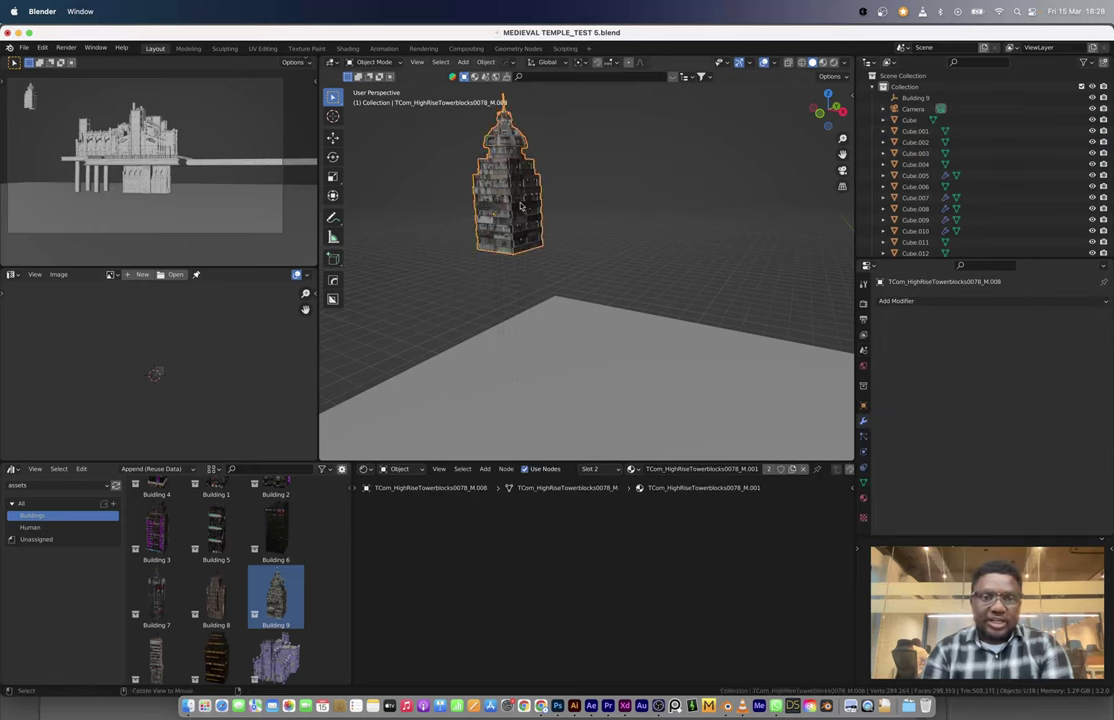
{"action": "right_click", "coordinate": [495, 185]}
{"action": "mouse_move", "coordinate": [490, 233]}
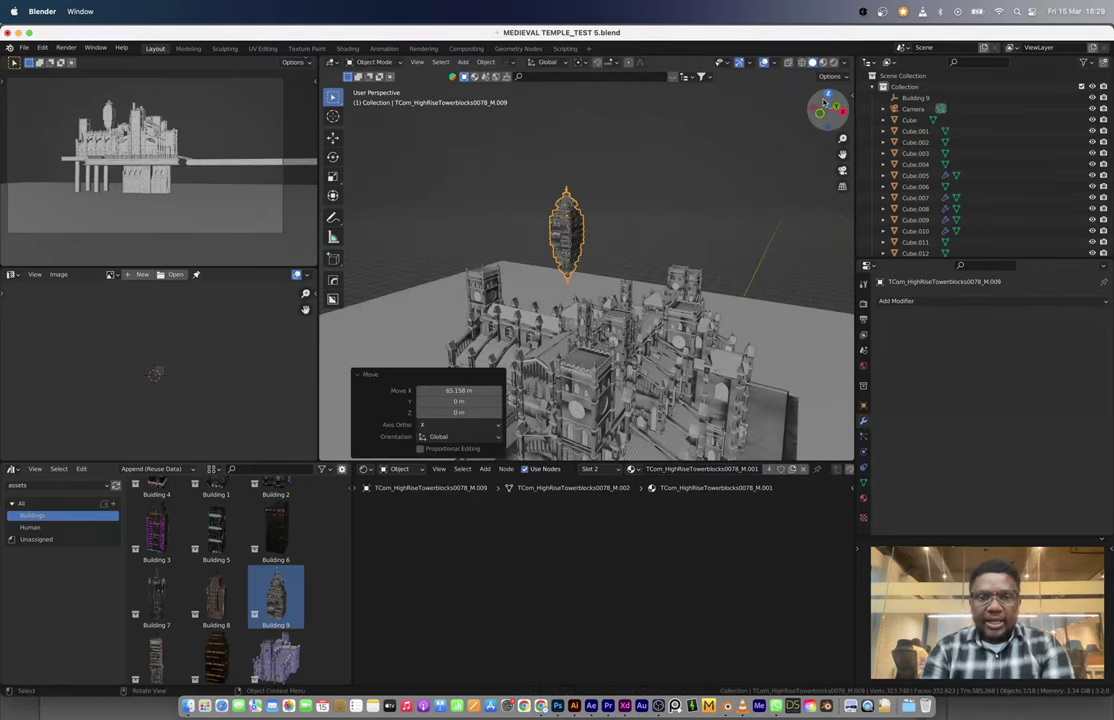
Step: Move the Building 9 tower onto the top of the cathedral
{"action": "key", "text": "KP_7"}
{"action": "key", "text": "s"}
{"action": "key", "text": "Escape"}
{"action": "middle_click_drag", "start_coordinate": [590, 300], "coordinate": [610, 220]}
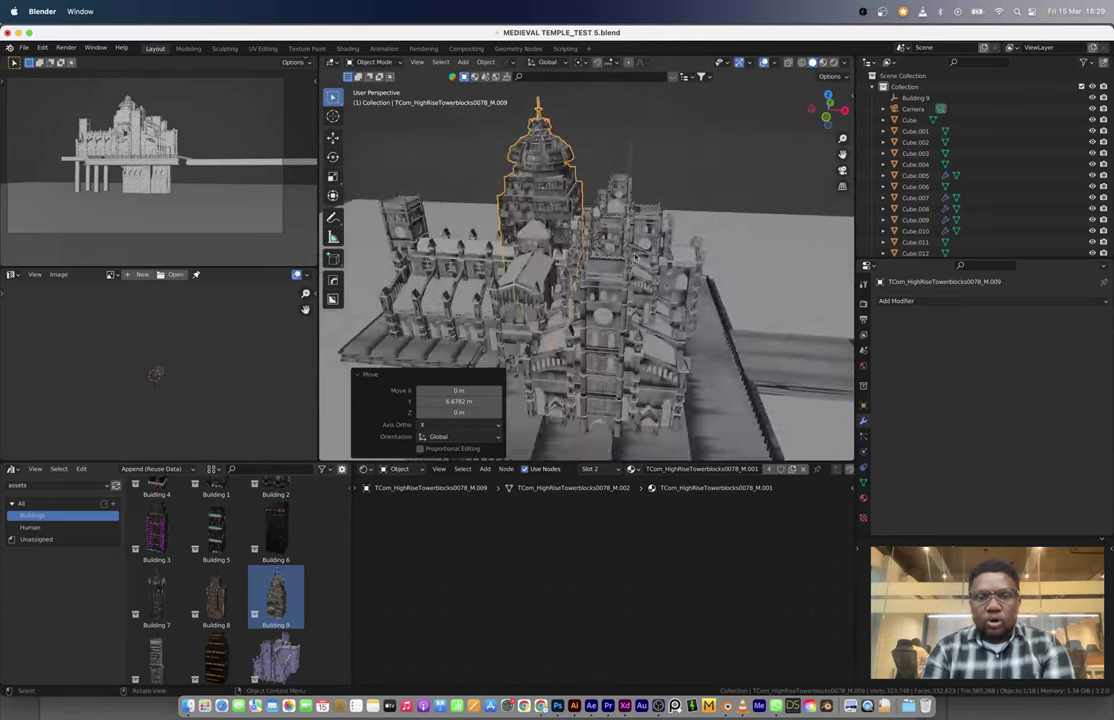
{"action": "scroll", "coordinate": [557, 265], "scroll_direction": "down", "scroll_amount": 5}
Step: Scale a plank to 0.305 across and stretch it vertically into a thin spire
{"action": "left_click", "coordinate": [557, 265]}
{"action": "key", "text": "s"}
{"action": "key", "text": "shift+z"}
{"action": "key", "text": "Return"}
{"action": "key", "text": "KP_1"}
{"action": "key", "text": "s"}
{"action": "key", "text": "shift+z"}
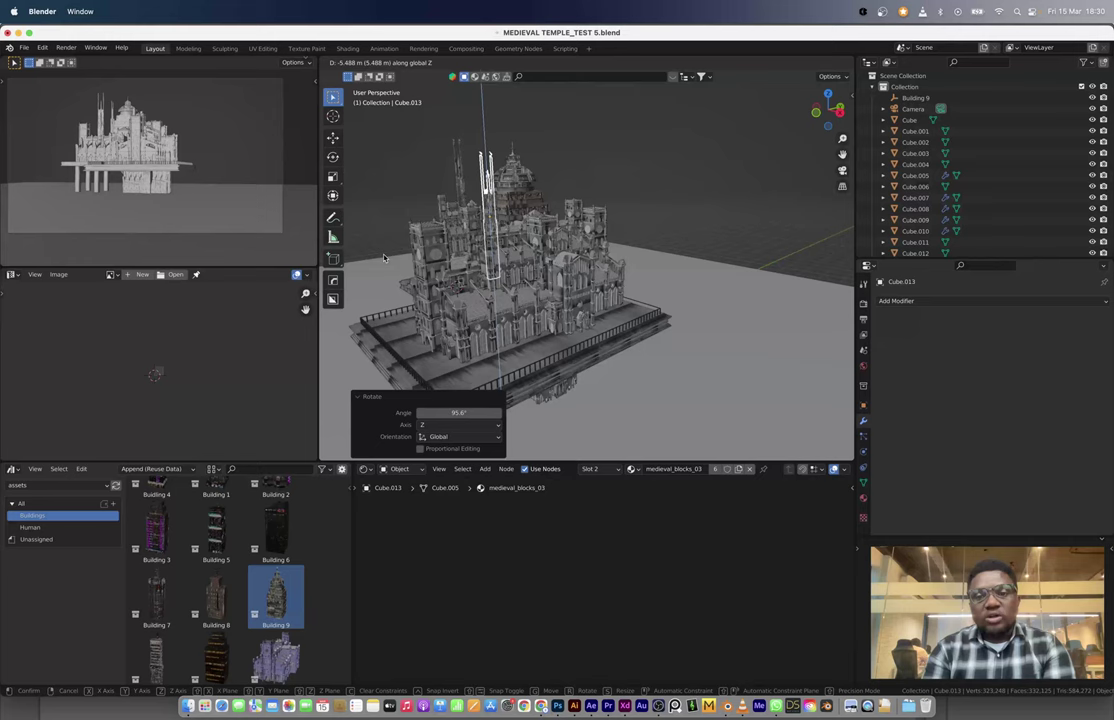
{"action": "left_click", "coordinate": [383, 258]}
{"action": "middle_click_drag", "start_coordinate": [383, 258], "coordinate": [478, 240]}
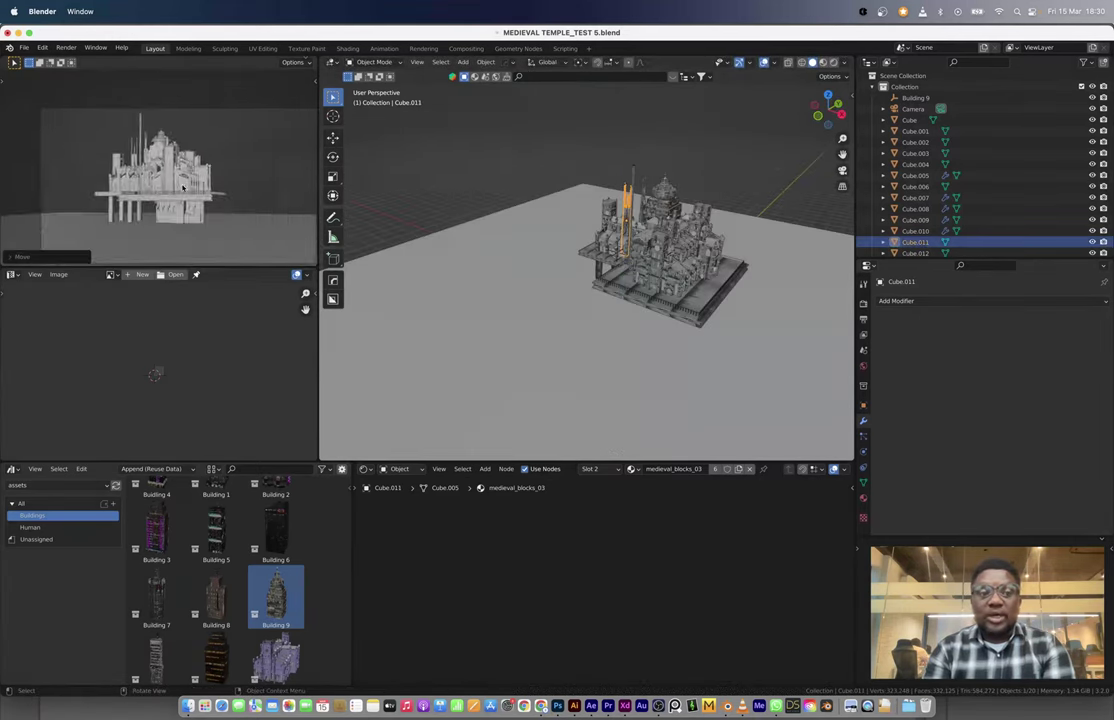
{"action": "scroll", "coordinate": [195, 207], "scroll_direction": "up", "scroll_amount": 4}
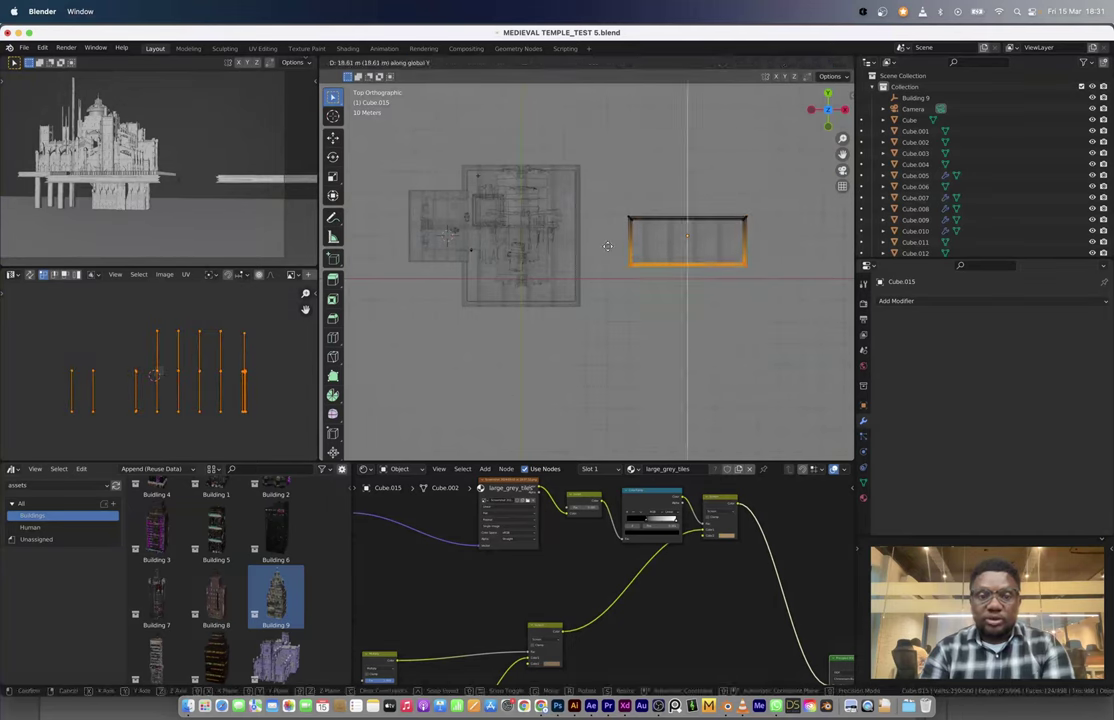
Step: Finish resizing the deck slab and rescale it along Y
{"action": "left_click", "coordinate": [700, 272]}
{"action": "key", "text": "s"}
{"action": "key", "text": "y"}
{"action": "left_click", "coordinate": [690, 280]}
{"action": "middle_click_drag", "start_coordinate": [690, 280], "coordinate": [573, 264]}
Step: Add a raised cube, then inset and extrude its top face into a column
{"action": "key", "text": "shift+a"}
{"action": "left_click", "coordinate": [588, 203]}
{"action": "left_click", "coordinate": [581, 193]}
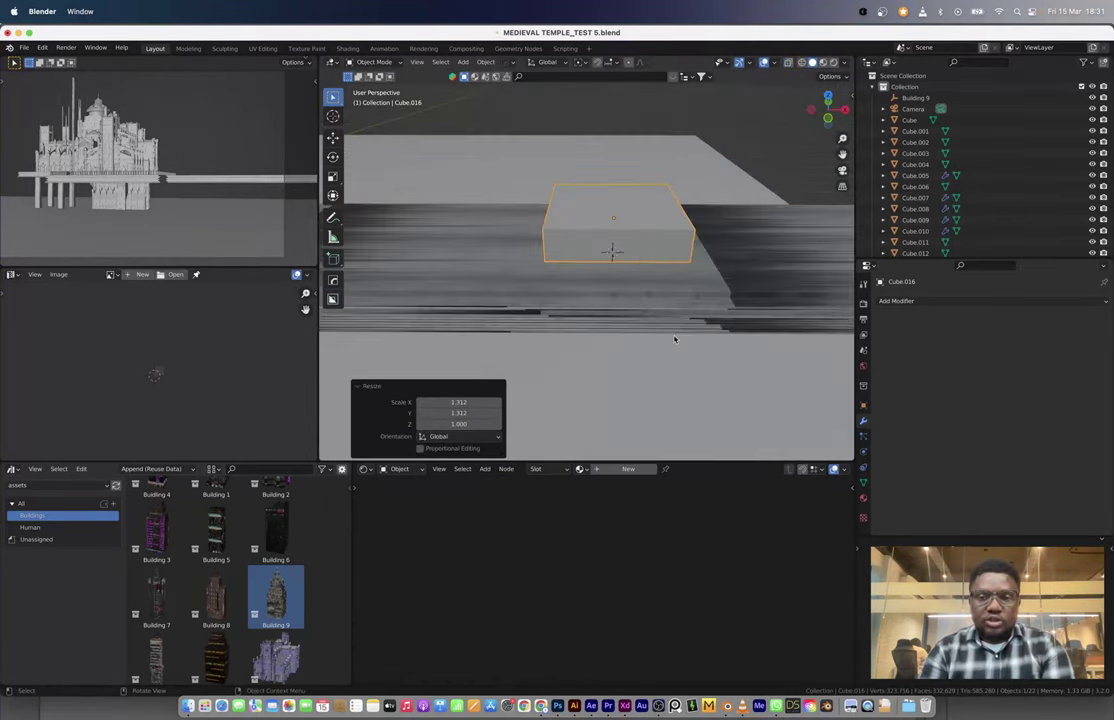
{"action": "middle_click_drag", "start_coordinate": [672, 338], "coordinate": [604, 281]}
{"action": "key", "text": "Tab"}
{"action": "key", "text": "i"}
{"action": "left_click", "coordinate": [771, 354]}
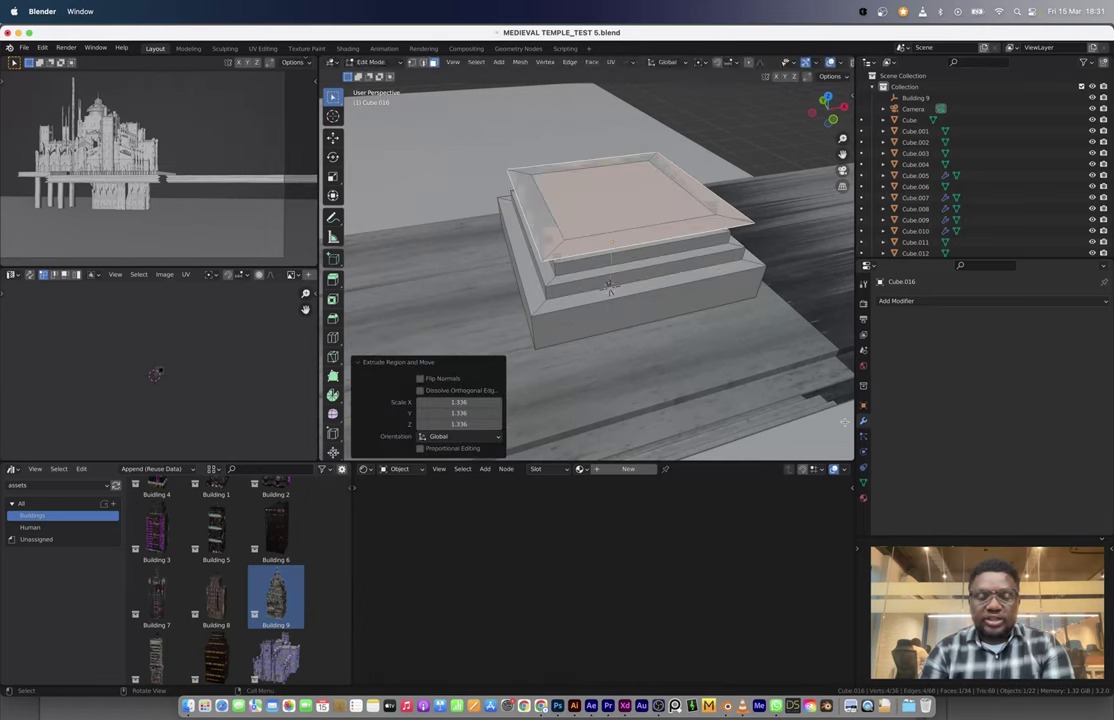
{"action": "key", "text": "e"}
{"action": "left_click", "coordinate": [811, 430]}
{"action": "scroll", "coordinate": [600, 300], "scroll_direction": "down", "scroll_amount": 3}
Step: Bevel the column's base edge loop into a stepped base and select the upper ledge loop
{"action": "left_click", "coordinate": [610, 280], "text": "alt"}
{"action": "right_click", "coordinate": [589, 273]}
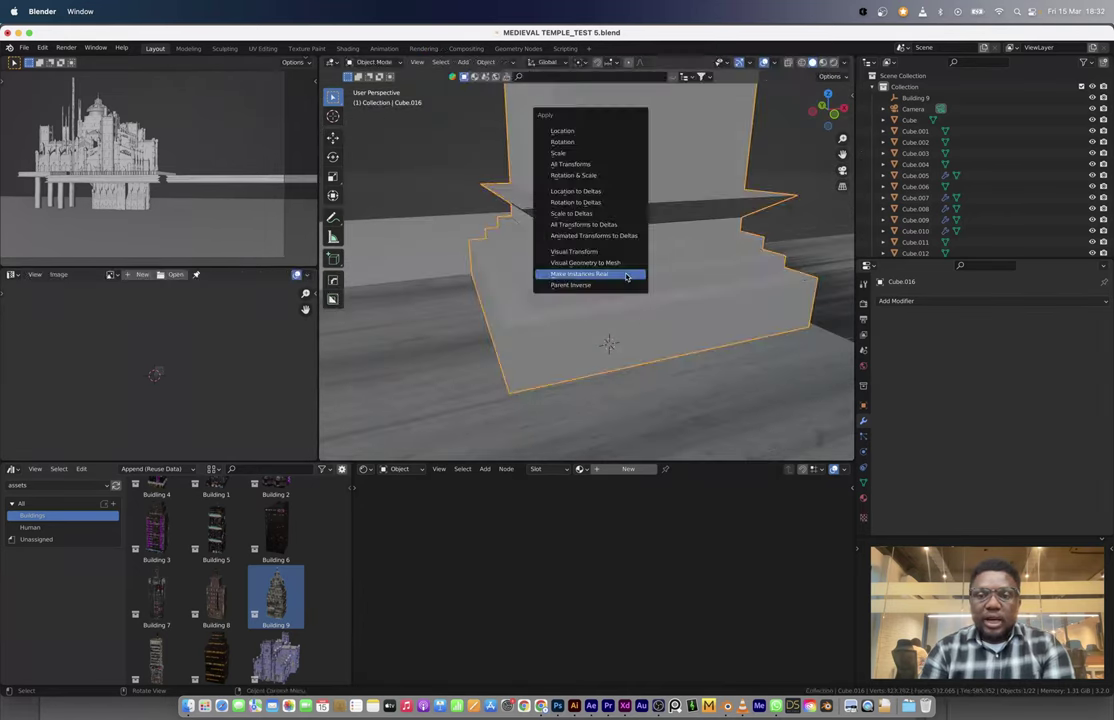
{"action": "left_click", "coordinate": [589, 273]}
{"action": "scroll", "coordinate": [594, 323], "scroll_direction": "up", "scroll_amount": 3}
{"action": "left_click", "coordinate": [679, 350]}
{"action": "left_click", "coordinate": [575, 215], "text": "alt"}
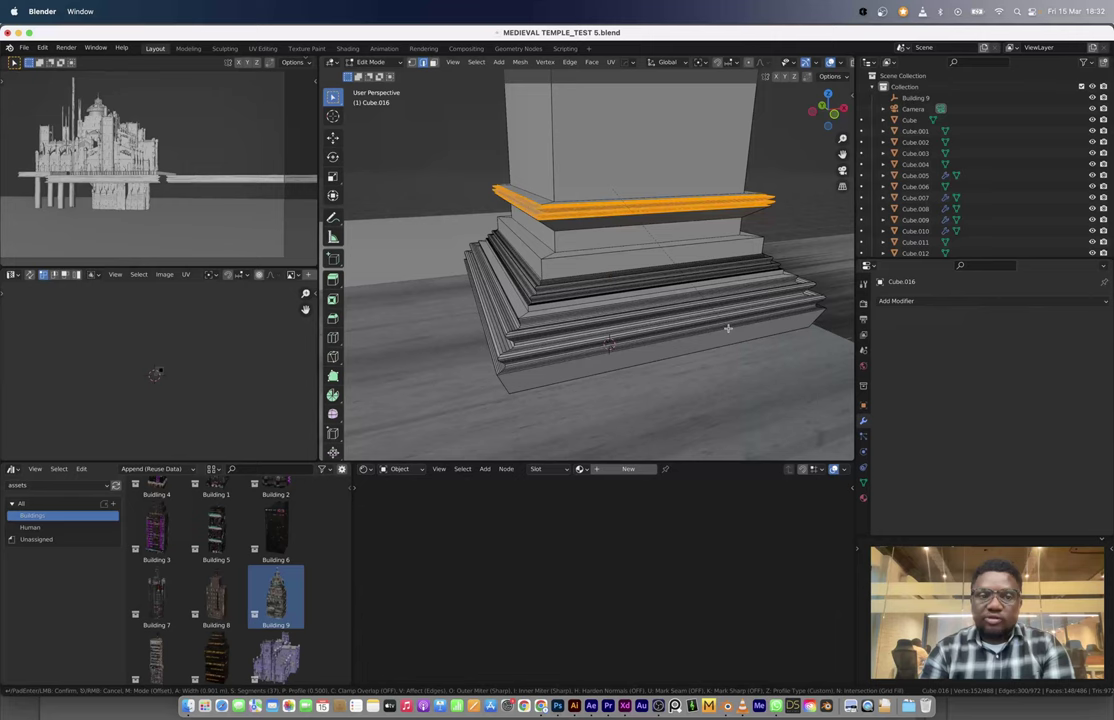
{"action": "scroll", "coordinate": [600, 300], "scroll_direction": "down", "scroll_amount": 3}
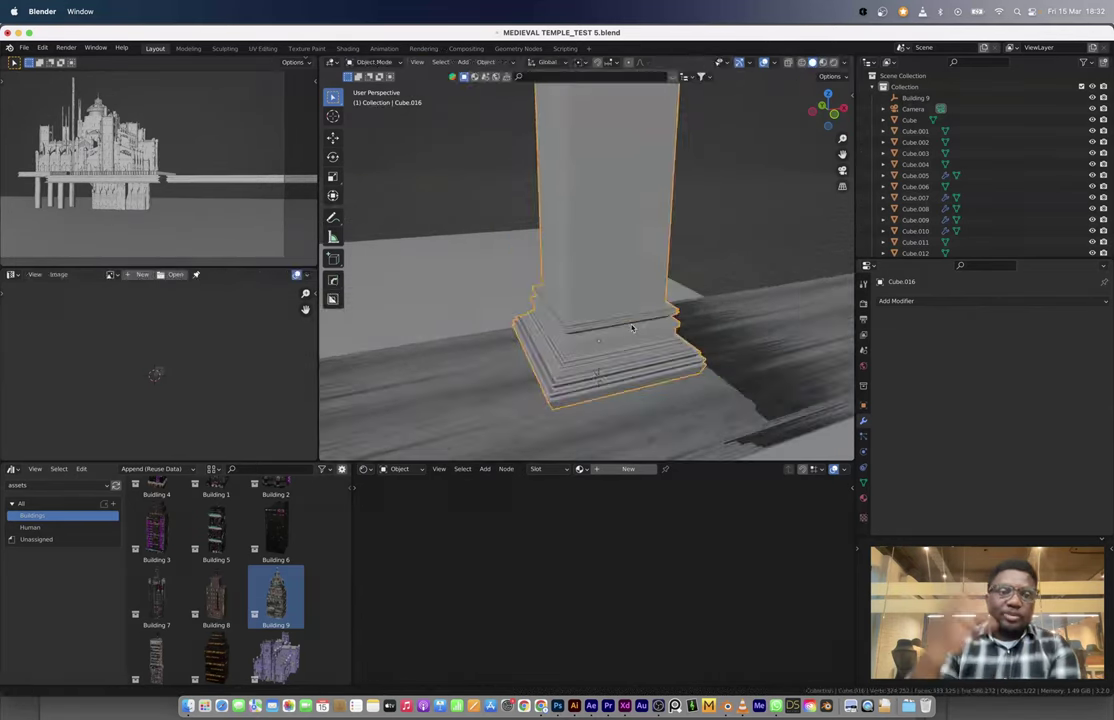
Step: Move the column's top face using the see-through display
{"action": "key", "text": "alt+z"}
{"action": "left_click", "coordinate": [583, 185]}
{"action": "key", "text": "g"}
{"action": "left_click", "coordinate": [663, 231]}
{"action": "key", "text": "alt+z"}
{"action": "scroll", "coordinate": [663, 231], "scroll_direction": "up", "scroll_amount": 3}
Step: Inset the column faces and shift the selected faces along Y
{"action": "key", "text": "i"}
{"action": "middle_click_drag", "start_coordinate": [663, 231], "coordinate": [607, 144]}
{"action": "left_click", "coordinate": [645, 425]}
{"action": "key", "text": "alt+z"}
{"action": "key", "text": "alt+z"}
{"action": "scroll", "coordinate": [577, 246], "scroll_direction": "up", "scroll_amount": 3}
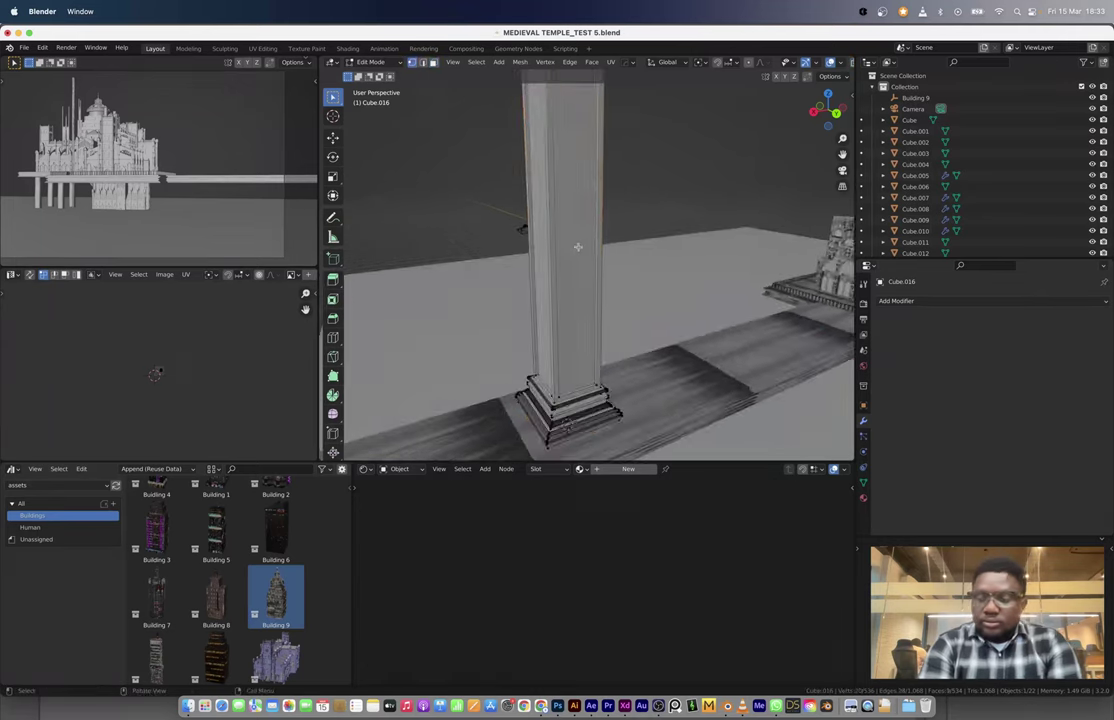
{"action": "key", "text": "g"}
{"action": "key", "text": "y"}
{"action": "left_click", "coordinate": [609, 331]}
{"action": "middle_click_drag", "start_coordinate": [609, 331], "coordinate": [596, 230]}
Step: Loop-cut the column faces and inset panels, pushing them outward along Y
{"action": "key", "text": "ctrl+r"}
{"action": "scroll", "coordinate": [596, 230], "scroll_direction": "up", "scroll_amount": 5}
{"action": "left_click", "coordinate": [596, 230]}
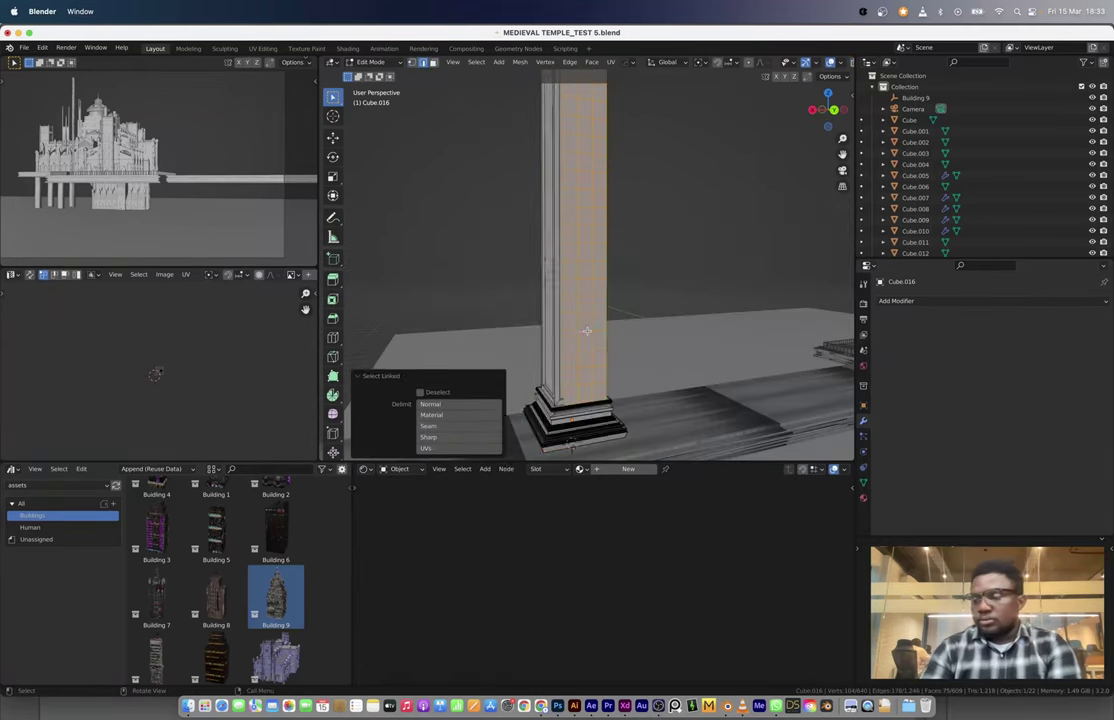
{"action": "left_click", "coordinate": [660, 403]}
{"action": "scroll", "coordinate": [660, 403], "scroll_direction": "up", "scroll_amount": 3}
{"action": "key", "text": "g"}
{"action": "key", "text": "y"}
{"action": "left_click", "coordinate": [780, 401]}
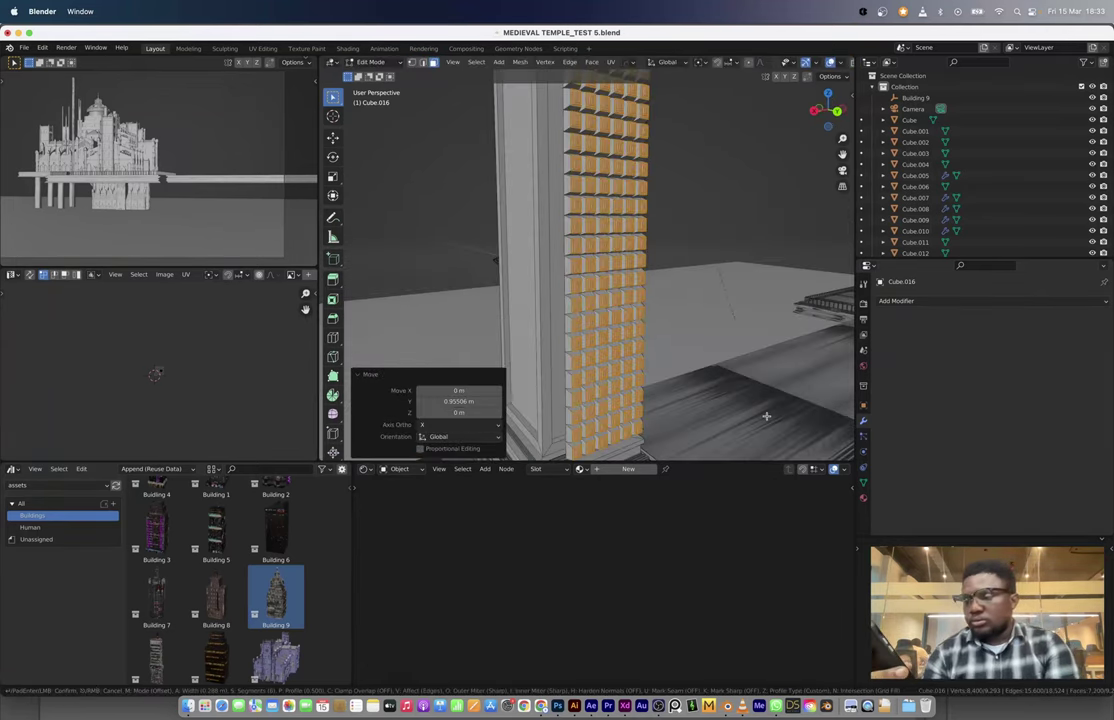
{"action": "middle_click_drag", "start_coordinate": [766, 416], "coordinate": [700, 300]}
{"action": "scroll", "coordinate": [700, 300], "scroll_direction": "down", "scroll_amount": 3}
Step: Review the extended walkway from top and front views in rendered shading
{"action": "key", "text": "KP_7"}
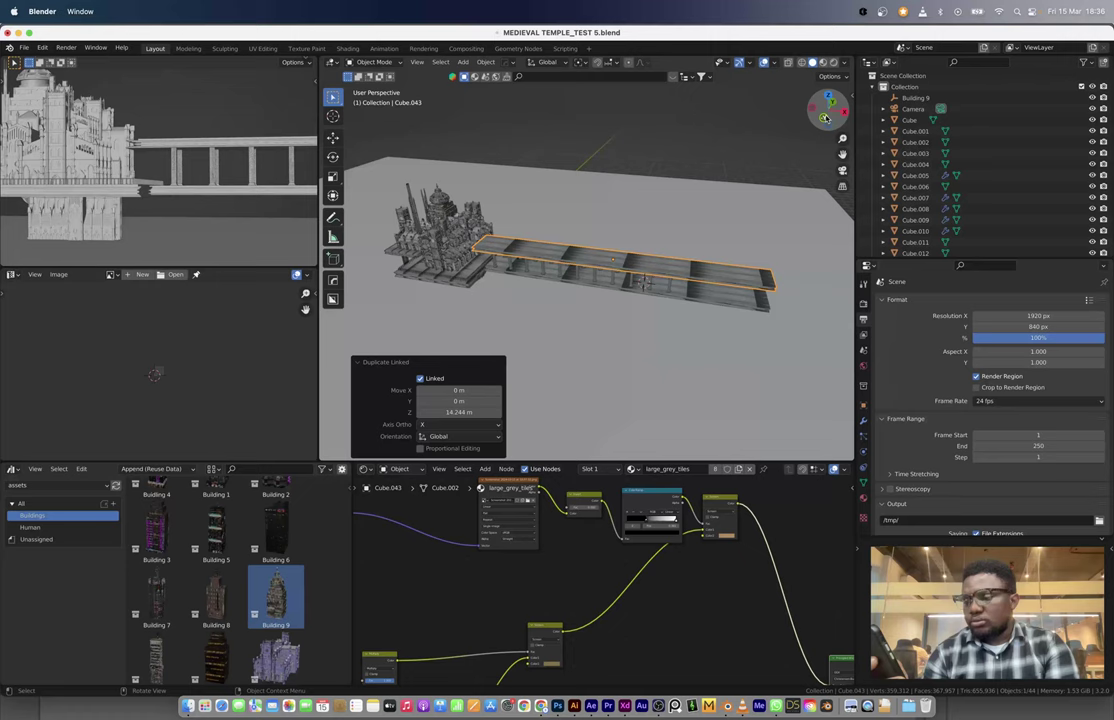
{"action": "key", "text": "KP_1"}
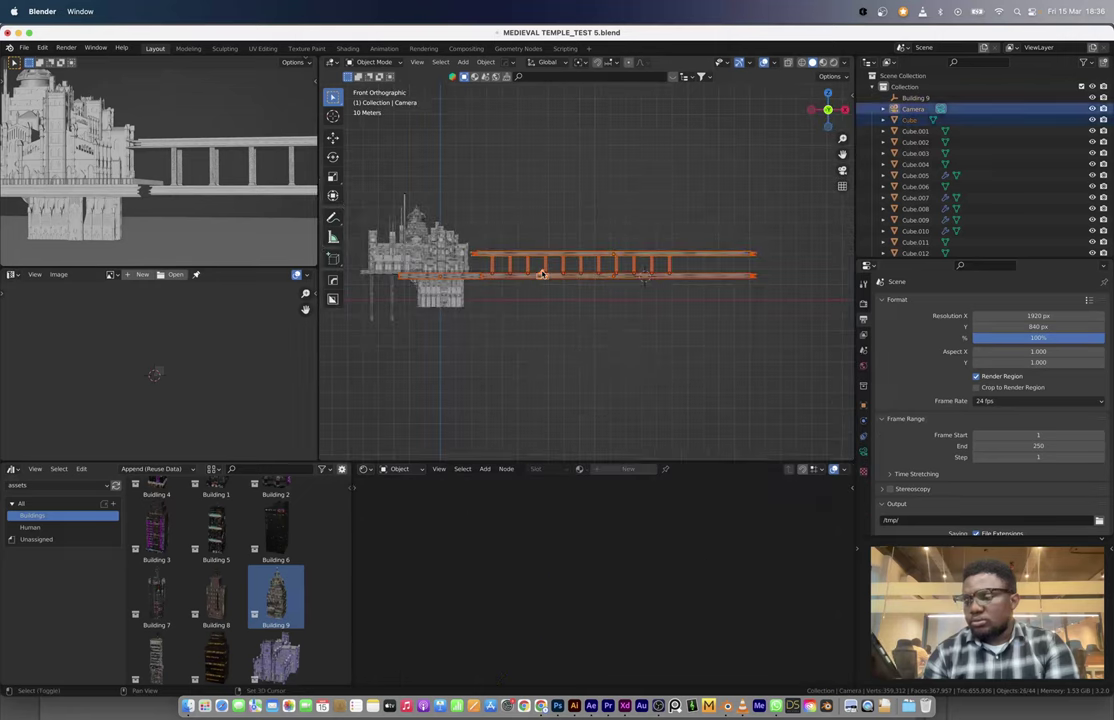
{"action": "left_click", "coordinate": [540, 275]}
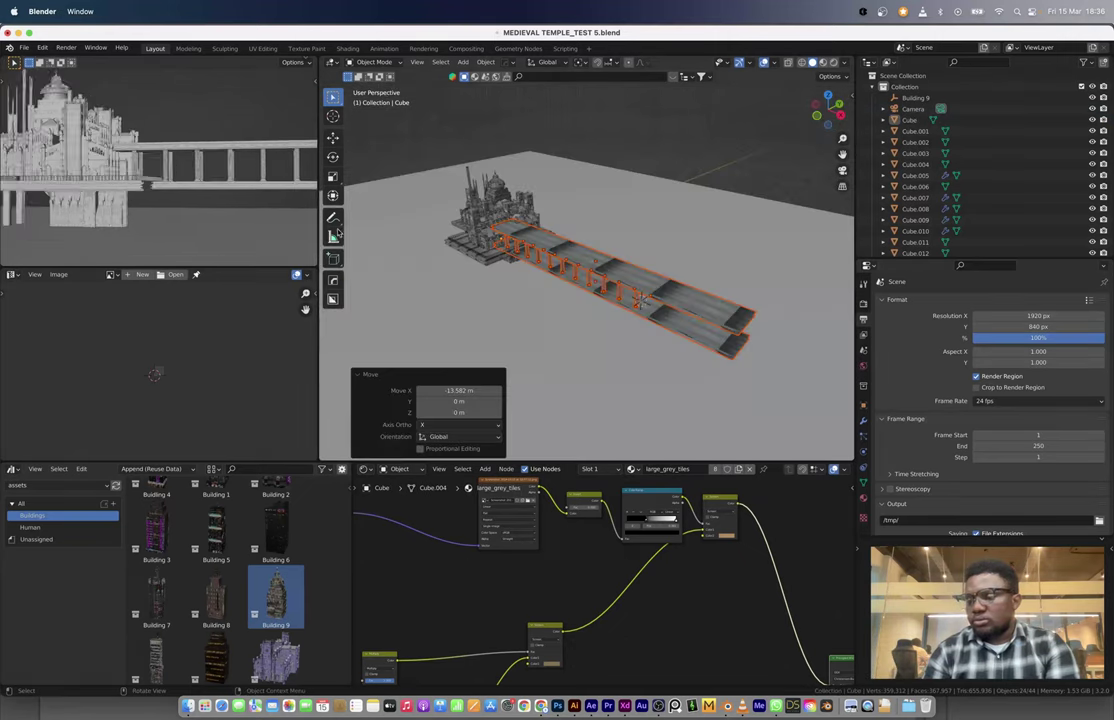
{"action": "key", "text": "z"}
{"action": "left_click", "coordinate": [183, 127]}
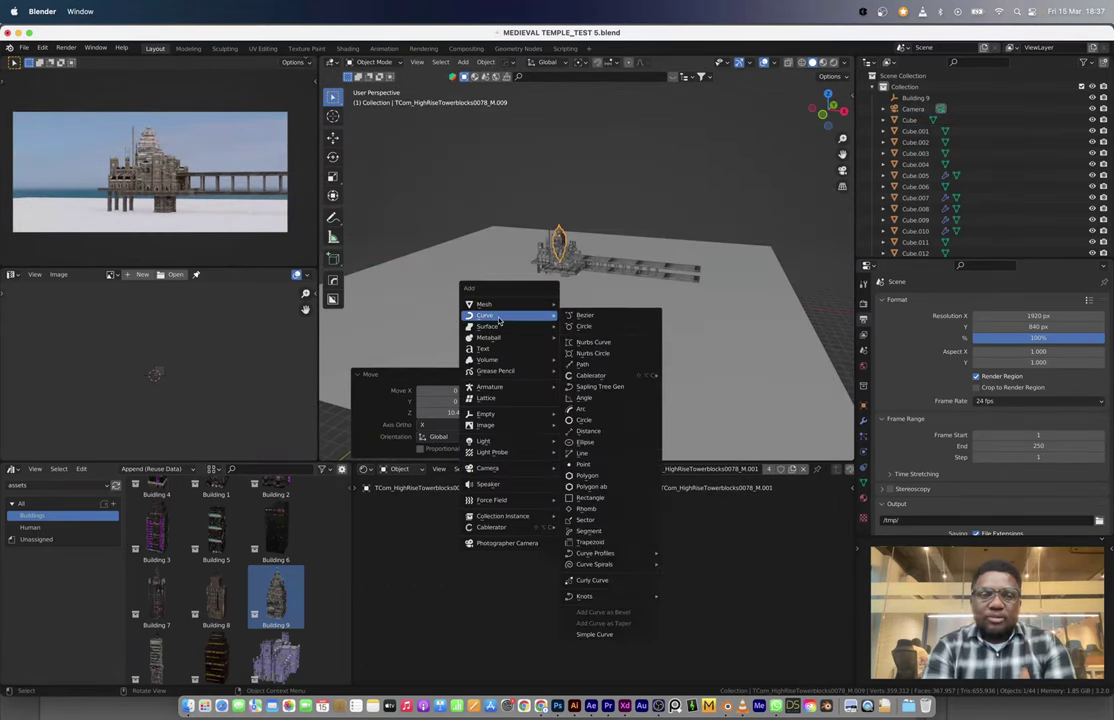
Step: Add a Landscape mesh, trying Turbulence and then another noise type
{"action": "left_click", "coordinate": [612, 457]}
{"action": "scroll", "coordinate": [722, 264], "scroll_direction": "up", "scroll_amount": 5}
{"action": "left_click", "coordinate": [440, 290]}
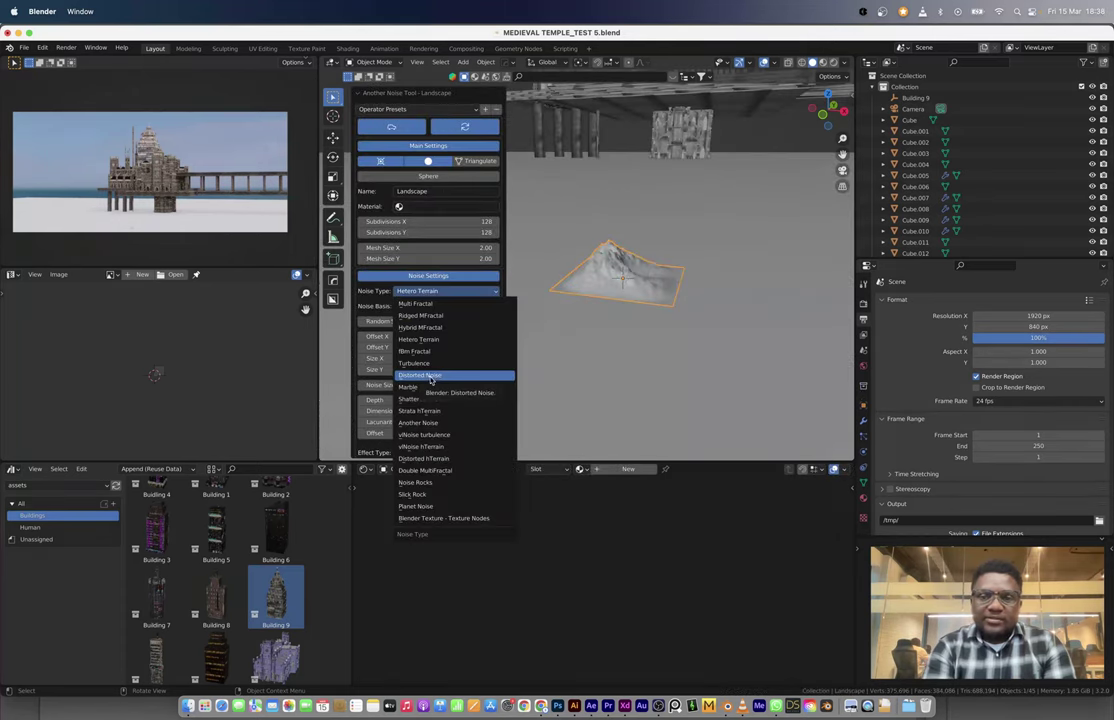
{"action": "left_click", "coordinate": [414, 363]}
{"action": "left_click", "coordinate": [440, 290]}
{"action": "left_click", "coordinate": [490, 370]}
Step: Scale the landscape to 0.33 and start moving it along X behind the pier
{"action": "type", "text": "s0.33"}
{"action": "key", "text": "Return"}
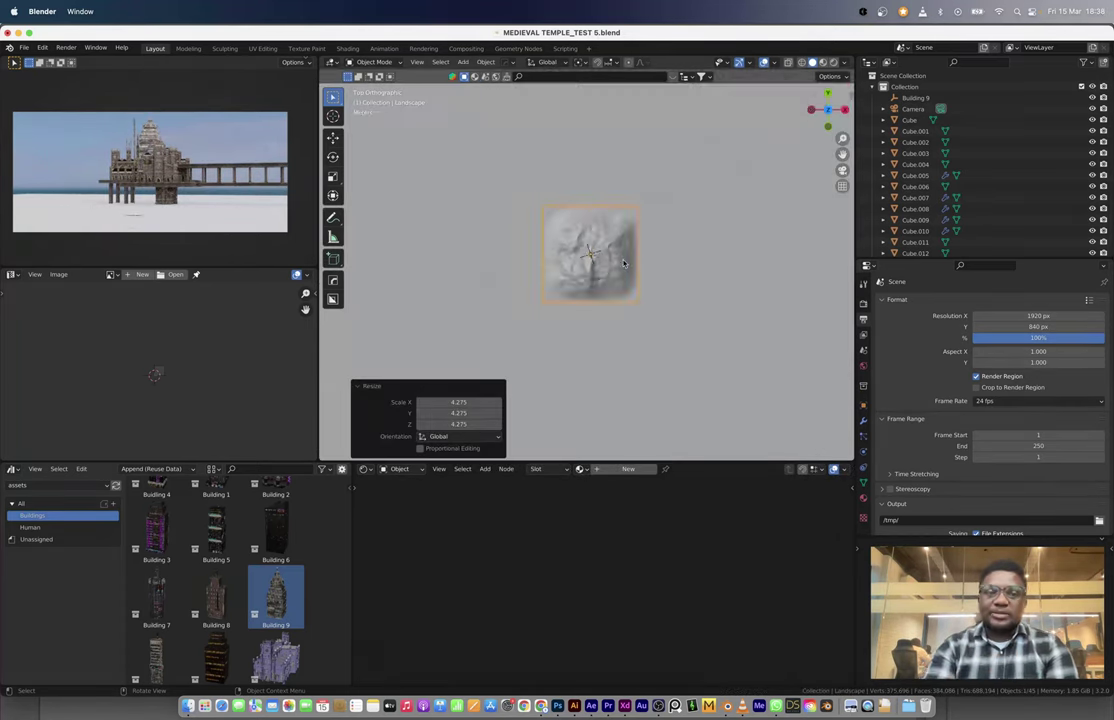
{"action": "key", "text": "KP_7"}
{"action": "key", "text": "r"}
{"action": "key", "text": "Escape"}
{"action": "middle_click_drag", "start_coordinate": [614, 251], "coordinate": [640, 270]}
{"action": "key", "text": "g"}
{"action": "key", "text": "x"}
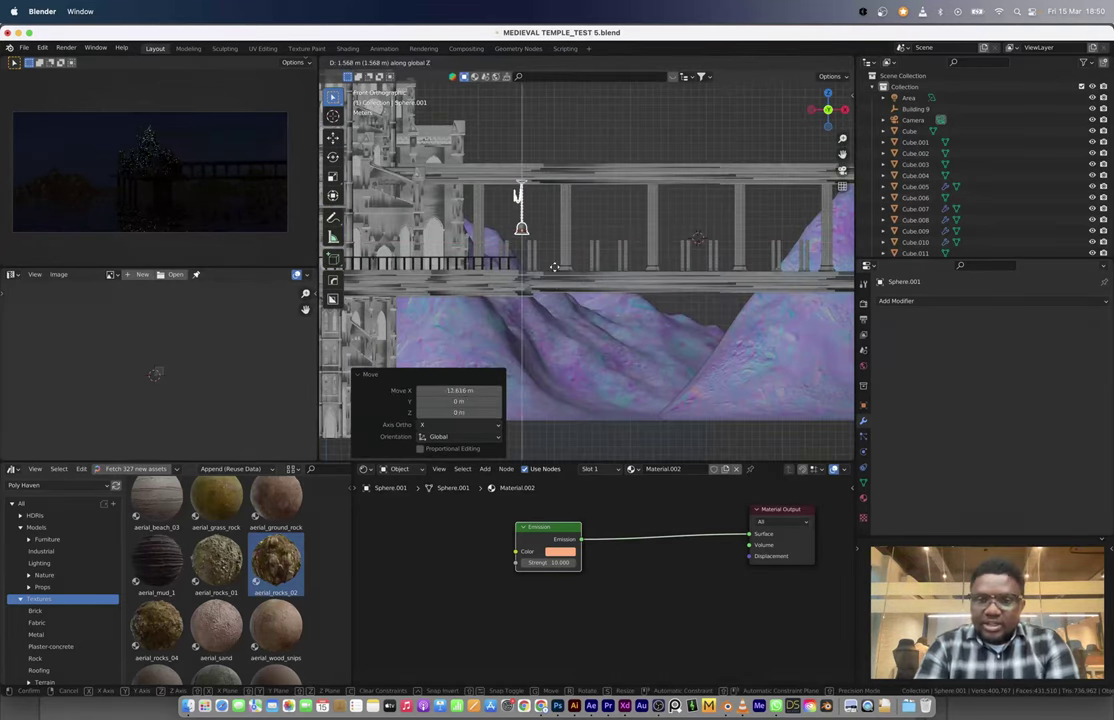
Step: Place duplicated glowing spheres down the tower facade and check them in front view
{"action": "left_click", "coordinate": [649, 245]}
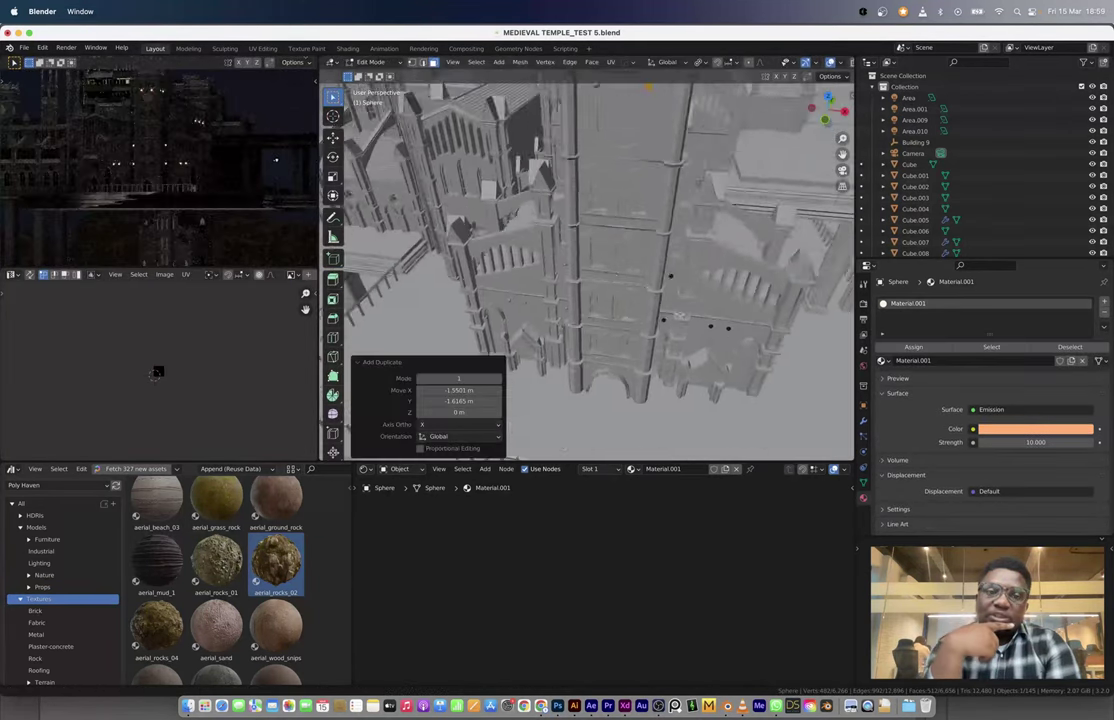
{"action": "middle_click_drag", "start_coordinate": [679, 316], "coordinate": [643, 197]}
{"action": "left_click", "coordinate": [639, 390]}
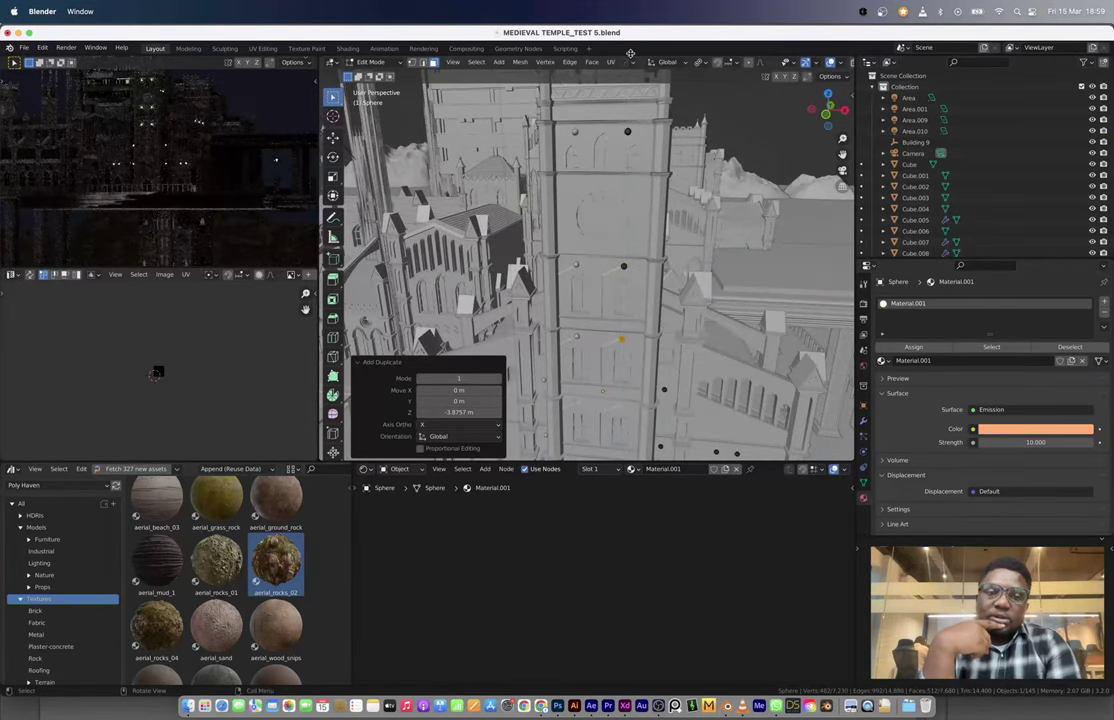
{"action": "middle_click_drag", "start_coordinate": [639, 390], "coordinate": [636, 316]}
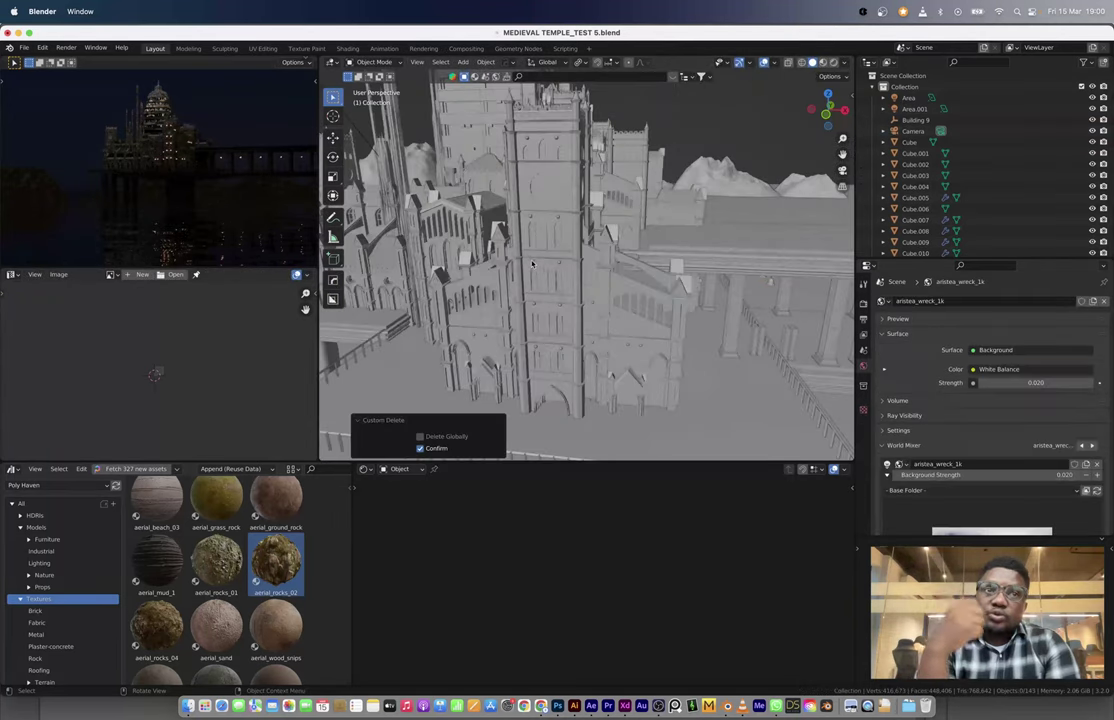
{"action": "key", "text": "KP_1"}
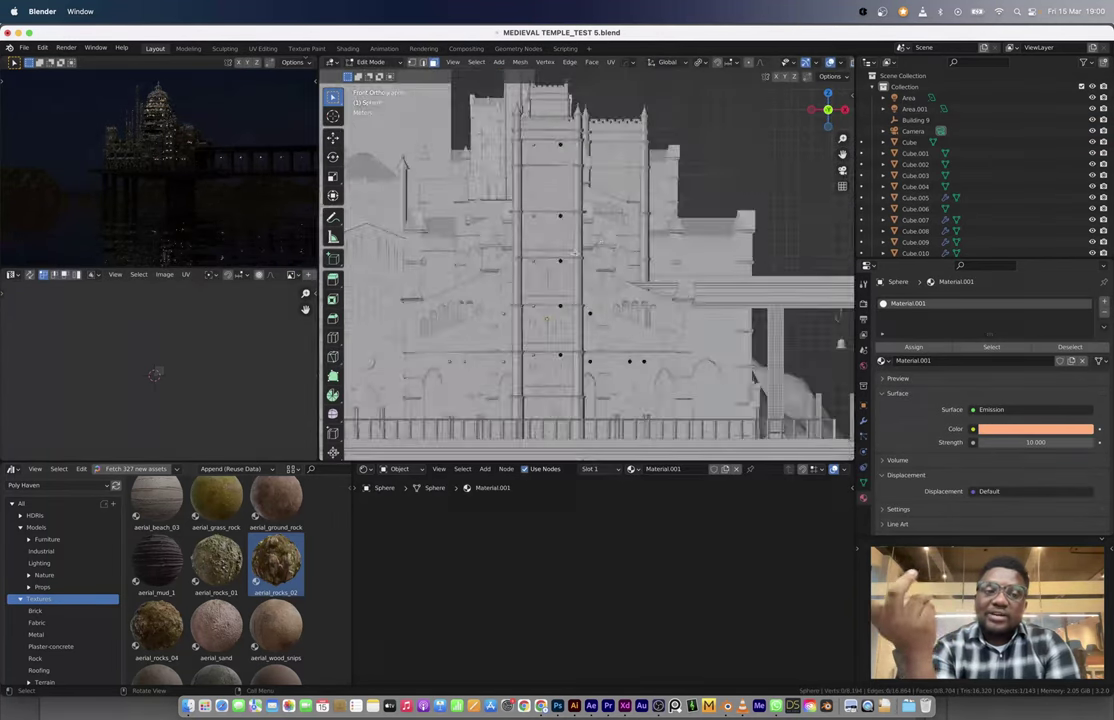
{"action": "scroll", "coordinate": [588, 260], "scroll_direction": "up", "scroll_amount": 4}
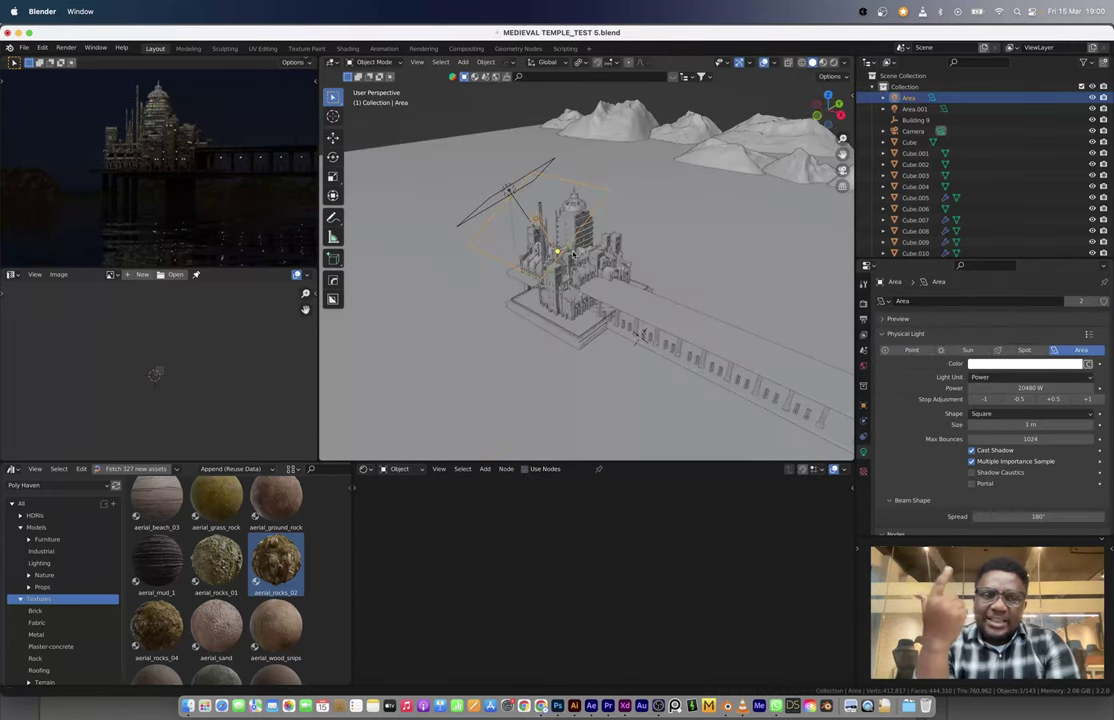
Step: Place a linked copy of the area light and flatten the long pier beam vertically
{"action": "key", "text": "KP_1"}
{"action": "key", "text": "alt+d"}
{"action": "left_click", "coordinate": [447, 232]}
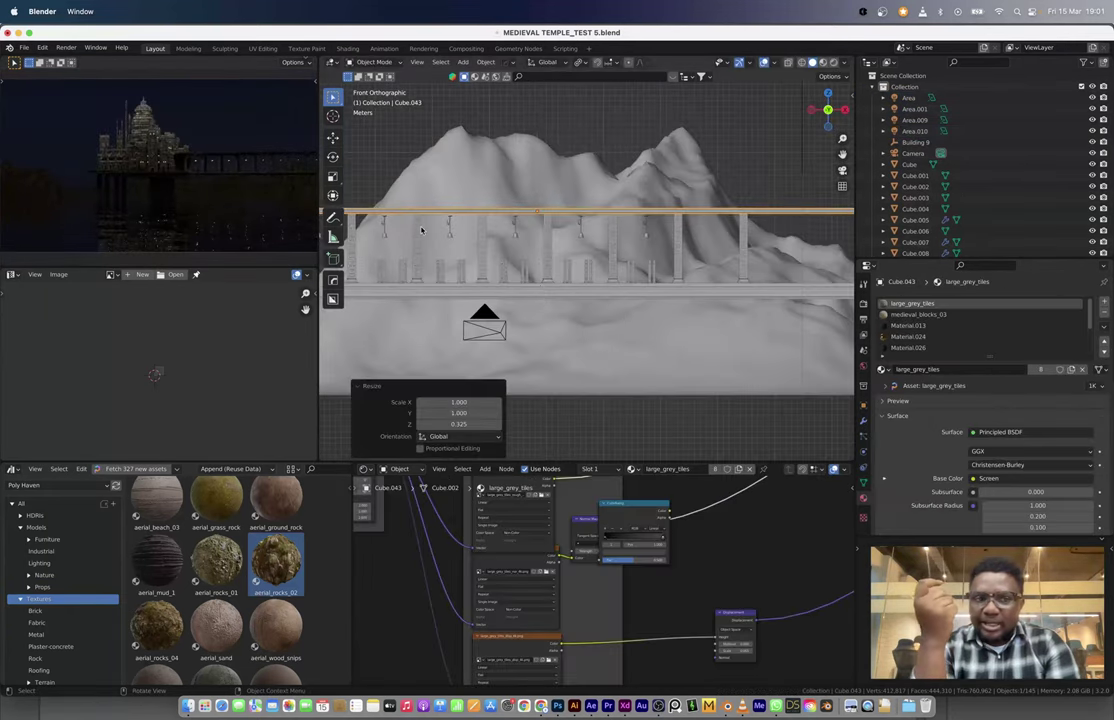
{"action": "key", "text": "KP_1"}
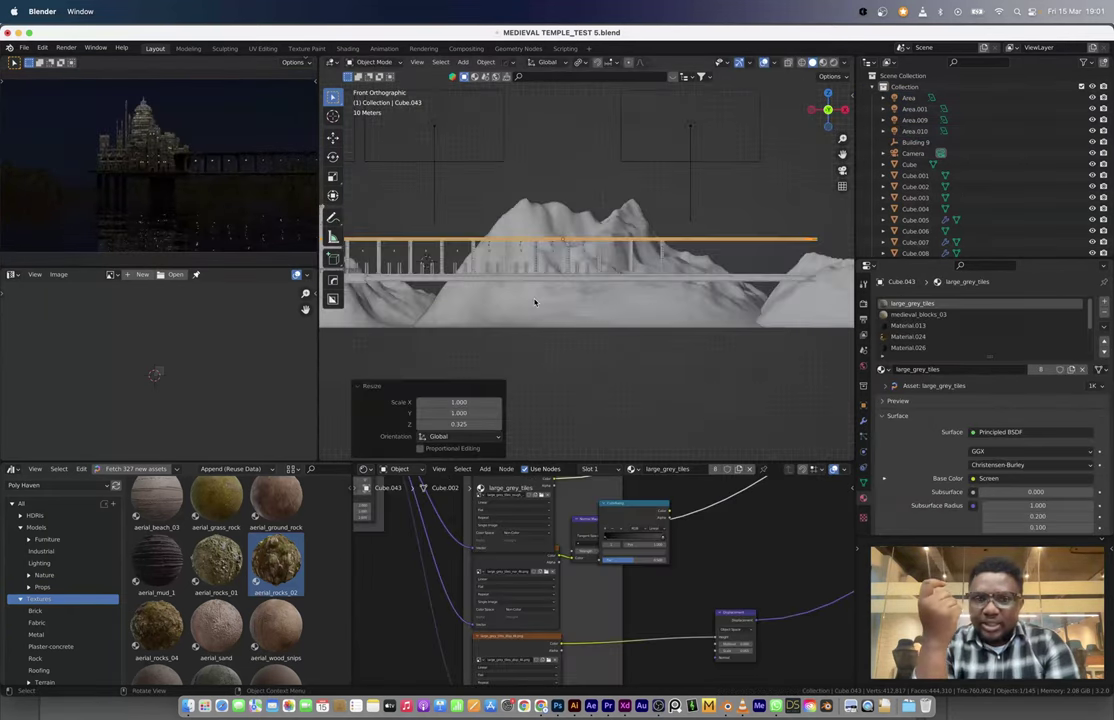
{"action": "middle_click_drag", "start_coordinate": [535, 302], "coordinate": [629, 296]}
{"action": "scroll", "coordinate": [597, 191], "scroll_direction": "up", "scroll_amount": 3}
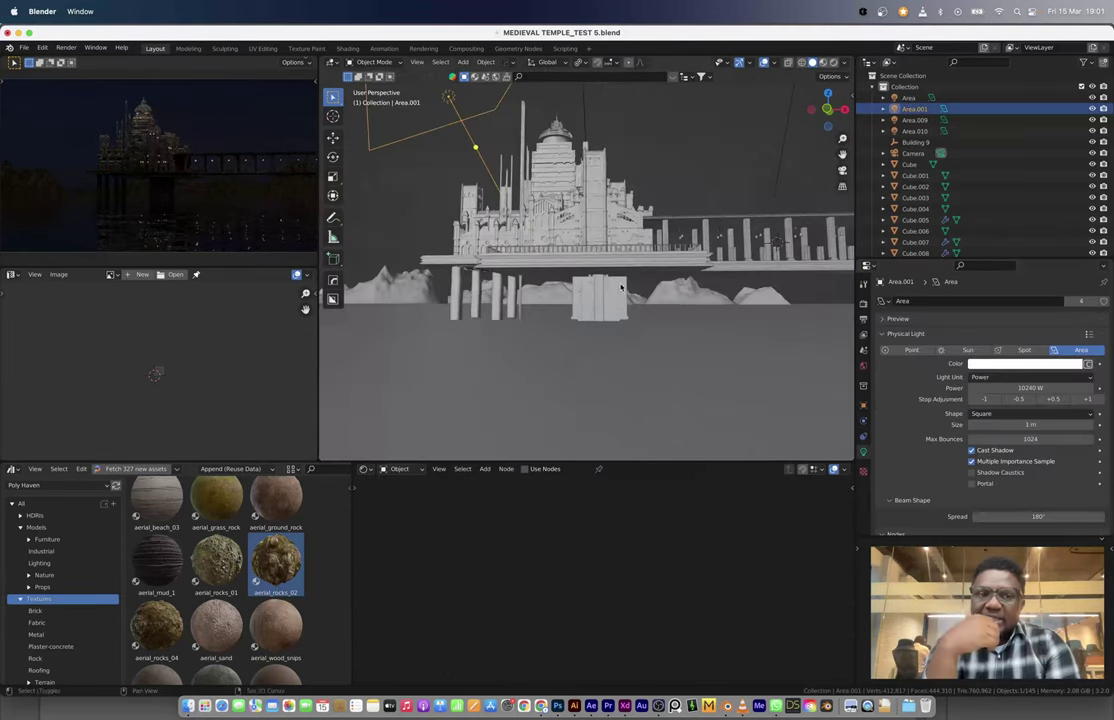
Step: Add a point light and place linked copies of it under the pier
{"action": "key", "text": "shift+a"}
{"action": "mouse_move", "coordinate": [577, 390]}
{"action": "left_click", "coordinate": [660, 388]}
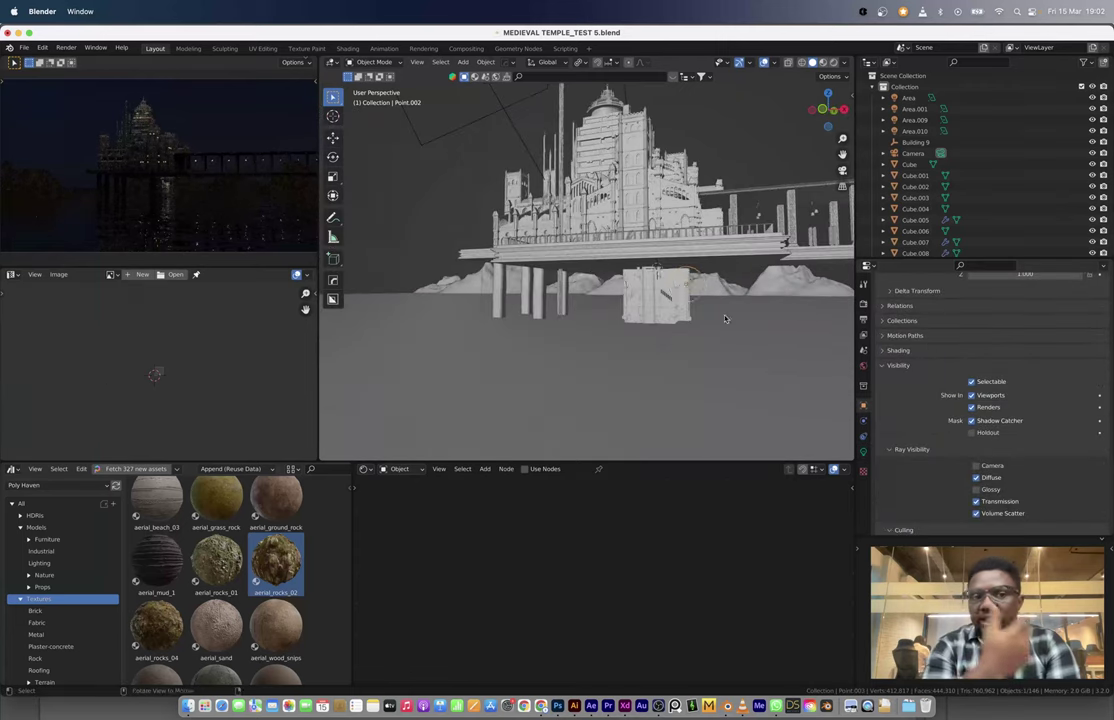
{"action": "key", "text": "alt+d"}
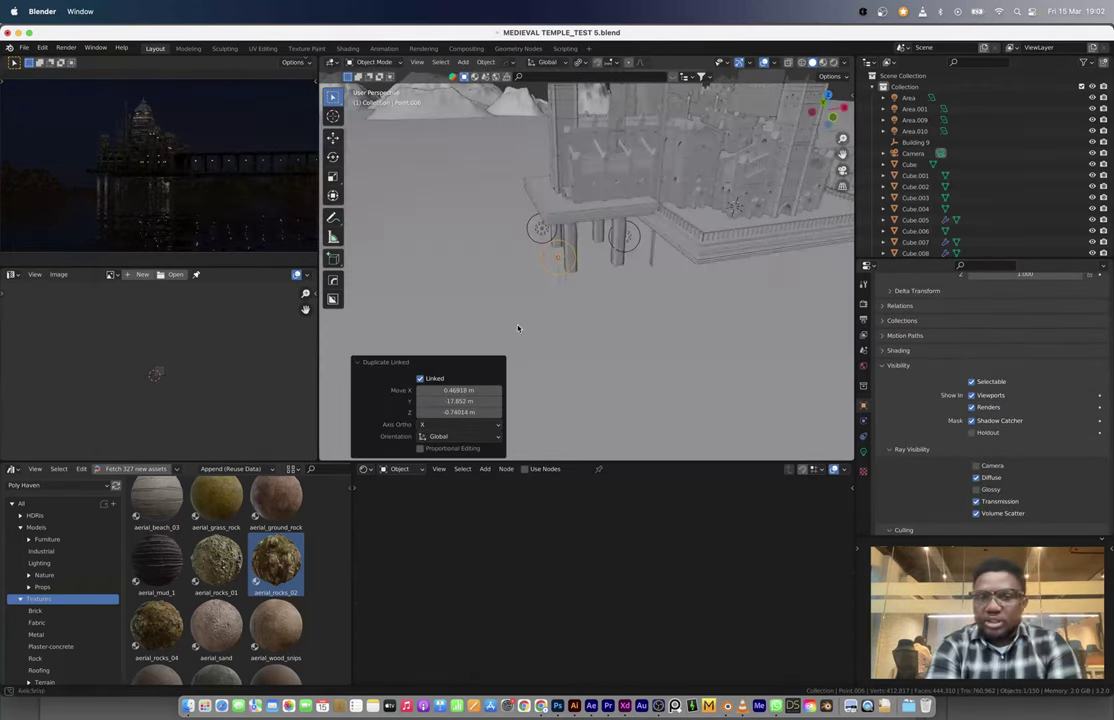
{"action": "left_click", "coordinate": [863, 452]}
{"action": "left_click", "coordinate": [1088, 399]}
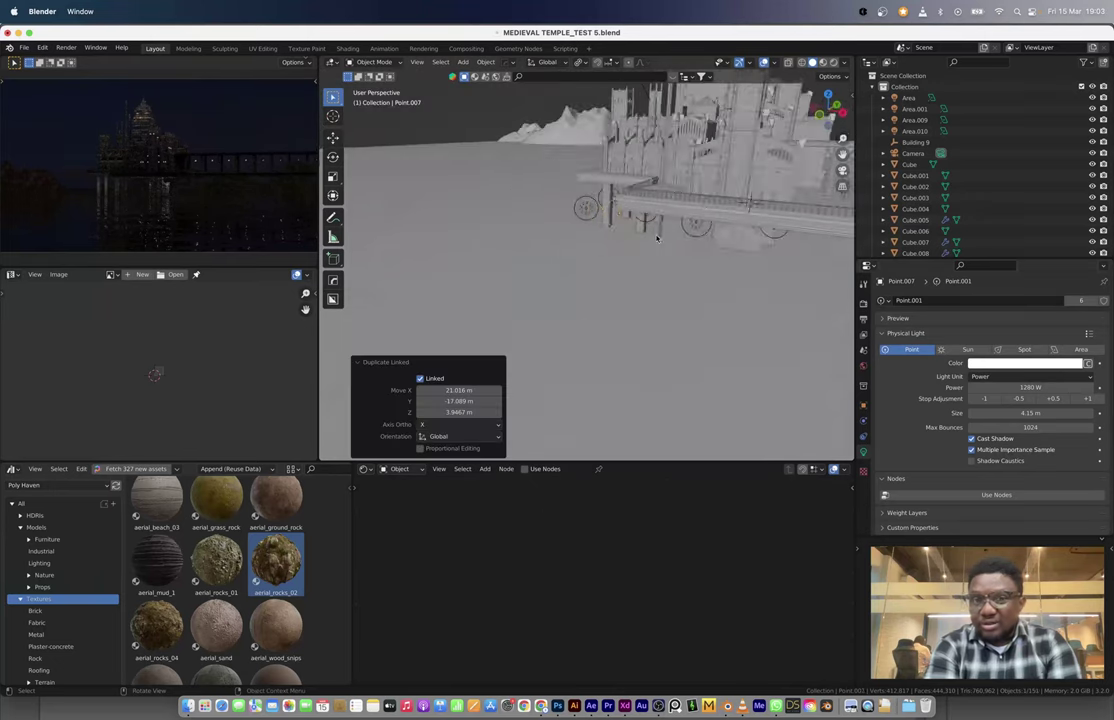
{"action": "key", "text": "s"}
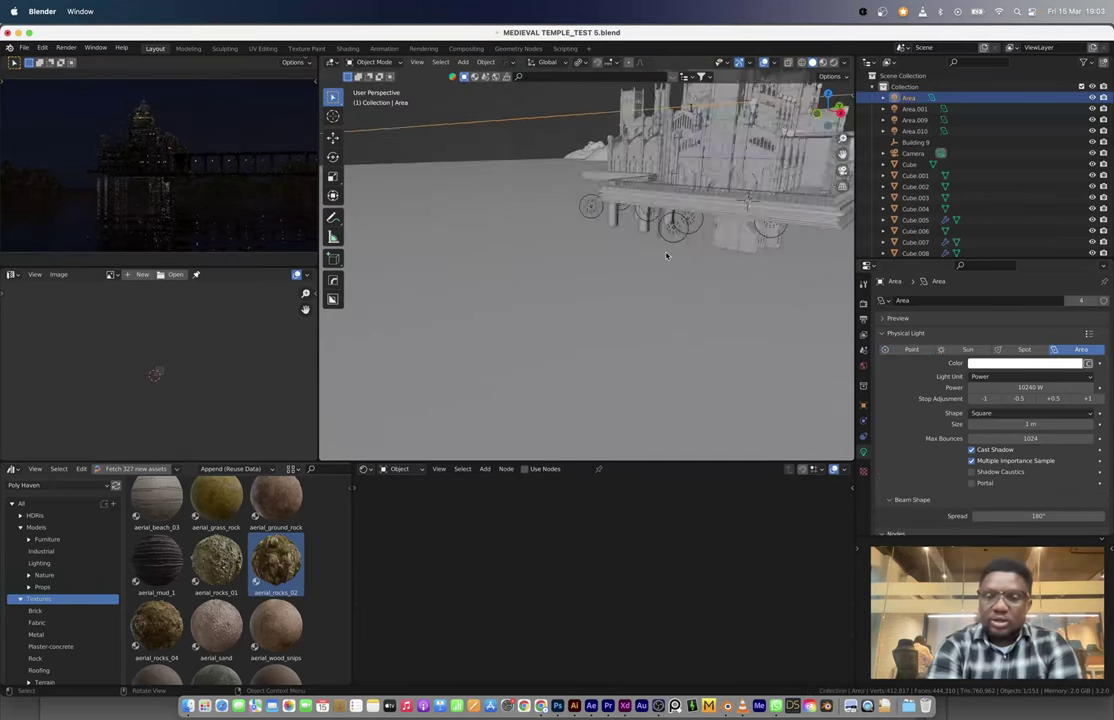
{"action": "left_click", "coordinate": [1025, 362]}
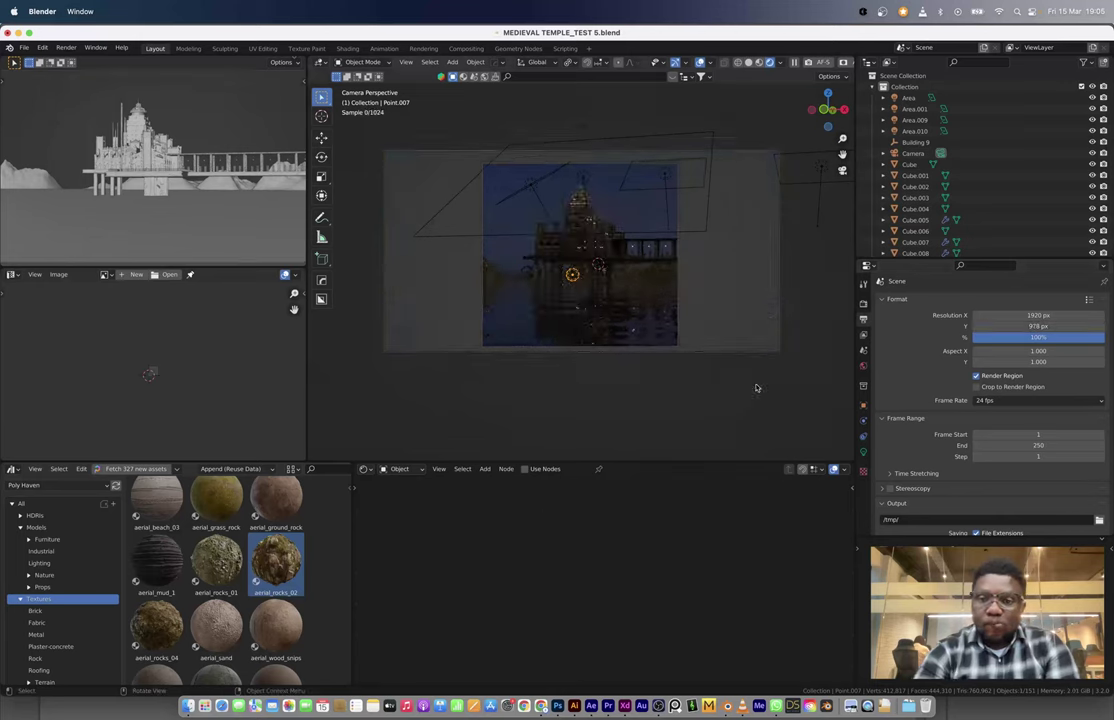
Step: Import the cloudy sky photo as an image plane
{"action": "key", "text": "shift+a"}
{"action": "mouse_move", "coordinate": [537, 268]}
{"action": "left_click", "coordinate": [634, 290]}
{"action": "scroll", "coordinate": [457, 362], "scroll_direction": "up", "scroll_amount": 5}
{"action": "left_click", "coordinate": [452, 362]}
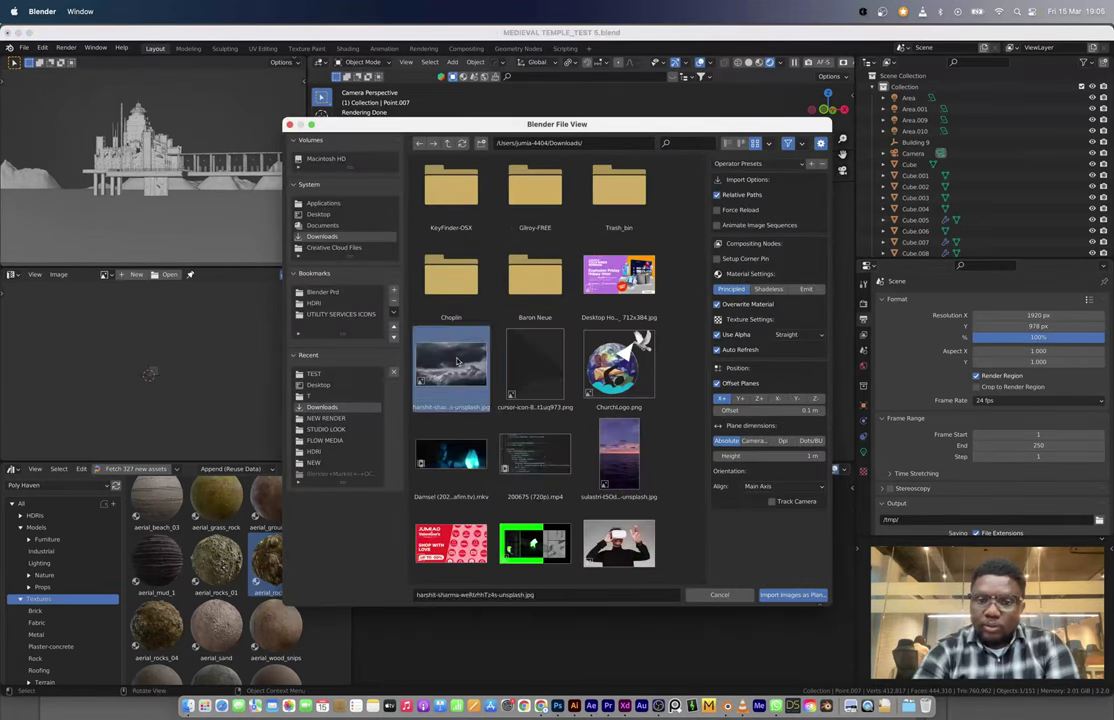
{"action": "double_click", "coordinate": [457, 362]}
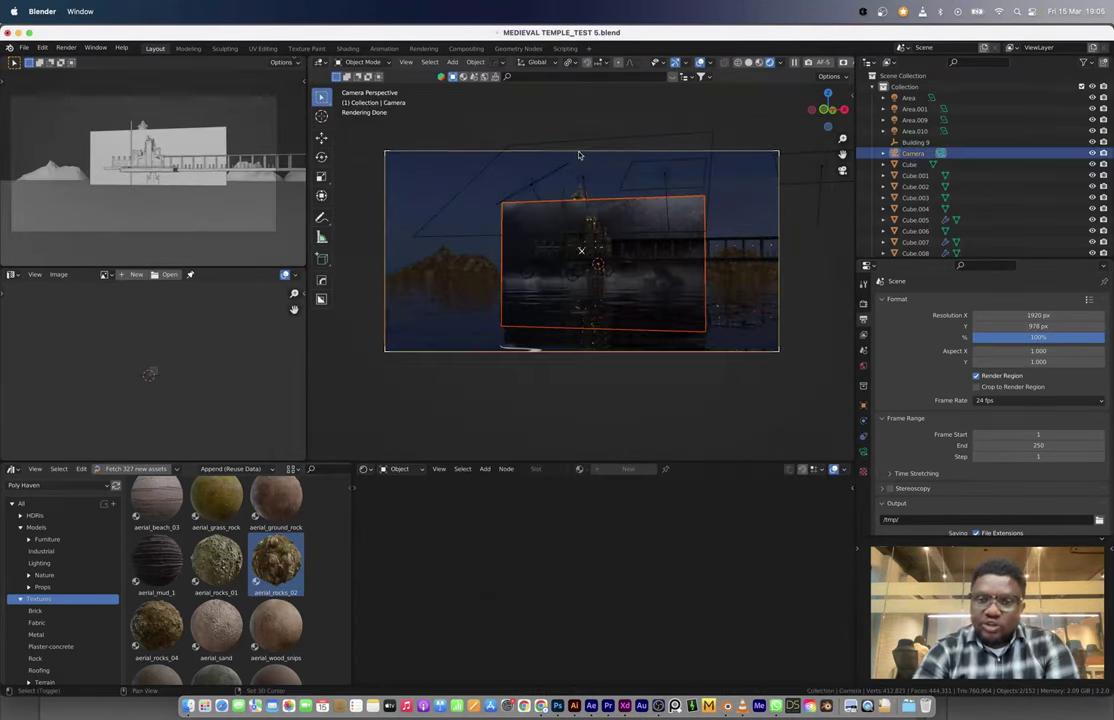
Step: Push the sky plane behind the scene, enlarge it and check it in rendered preview
{"action": "key", "text": "shift+ctrl+c"}
{"action": "key", "text": "Escape"}
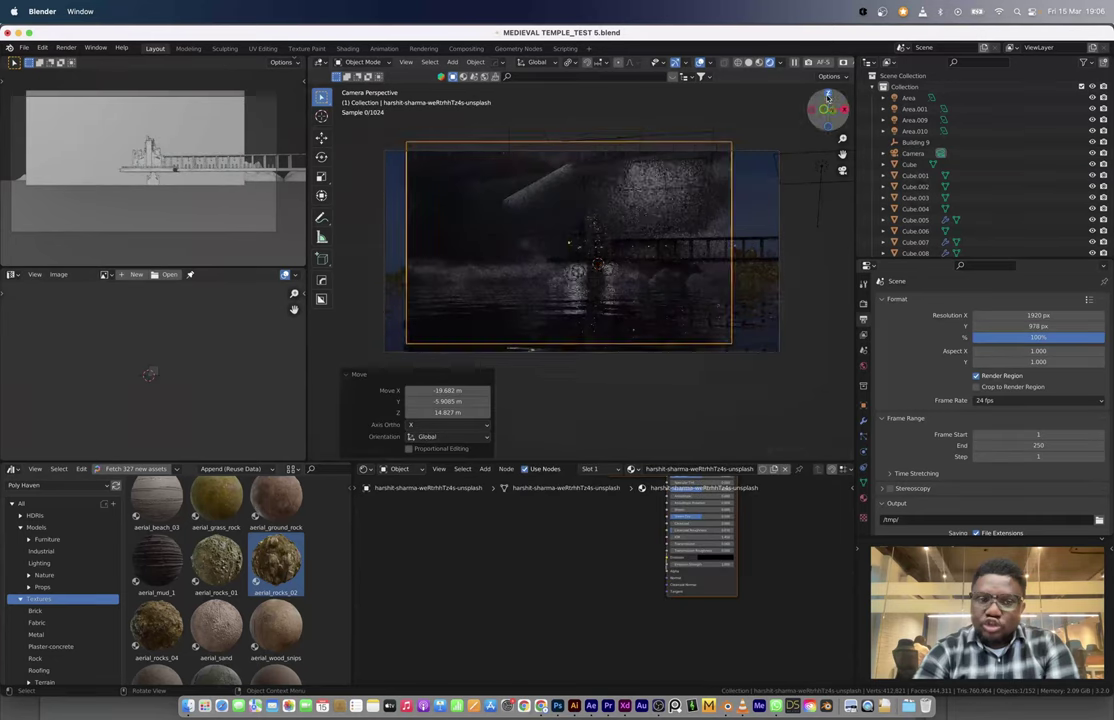
{"action": "key", "text": "KP_7"}
{"action": "key", "text": "g"}
{"action": "left_click", "coordinate": [184, 131]}
{"action": "left_click_drag", "start_coordinate": [310, 200], "coordinate": [483, 200]}
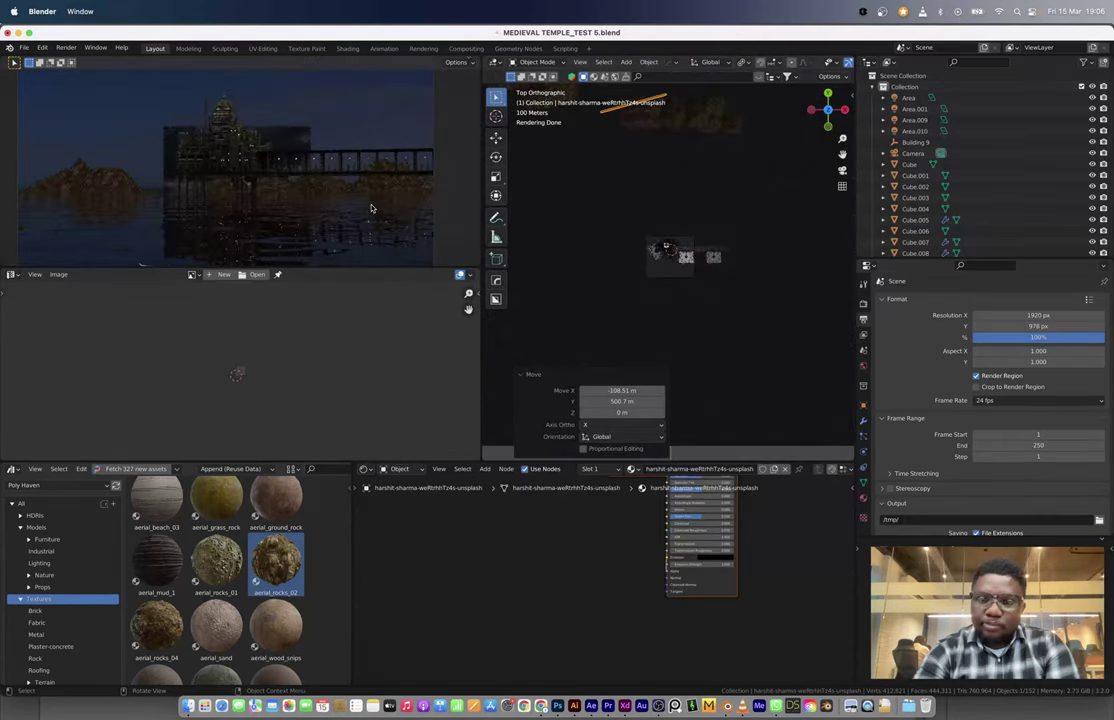
{"action": "key", "text": "s"}
{"action": "left_click", "coordinate": [436, 201]}
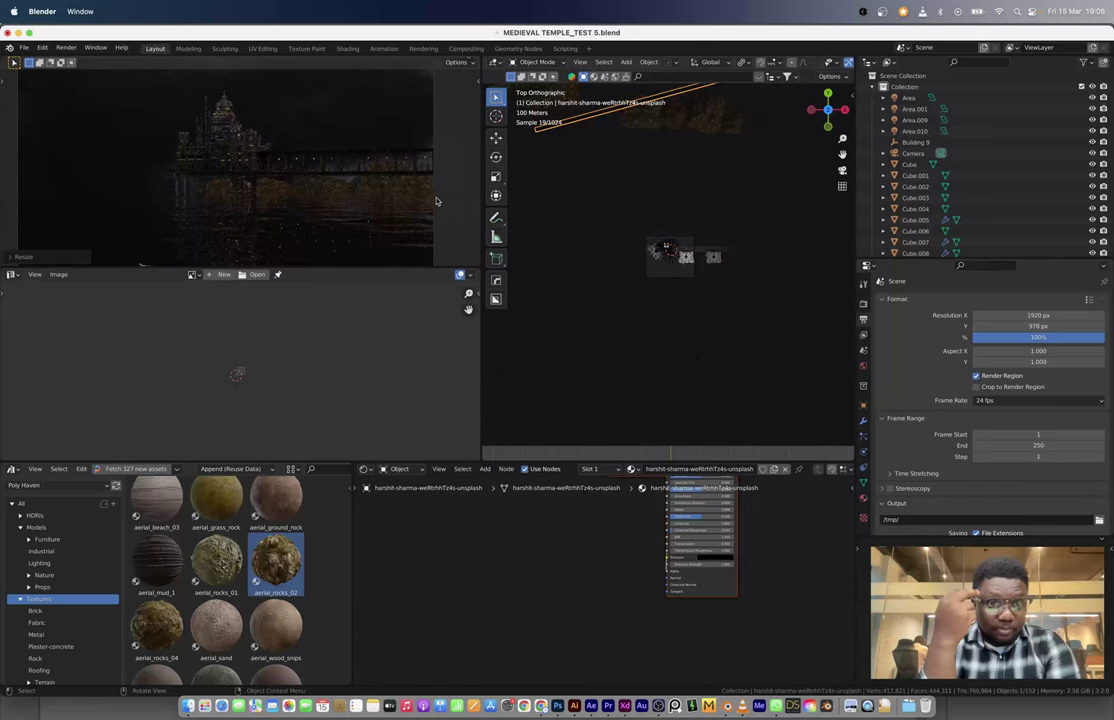
{"action": "key", "text": "g"}
{"action": "left_click", "coordinate": [719, 229]}
Step: Link the same material to the selected spheres with Ctrl+L
{"action": "left_click", "coordinate": [779, 249]}
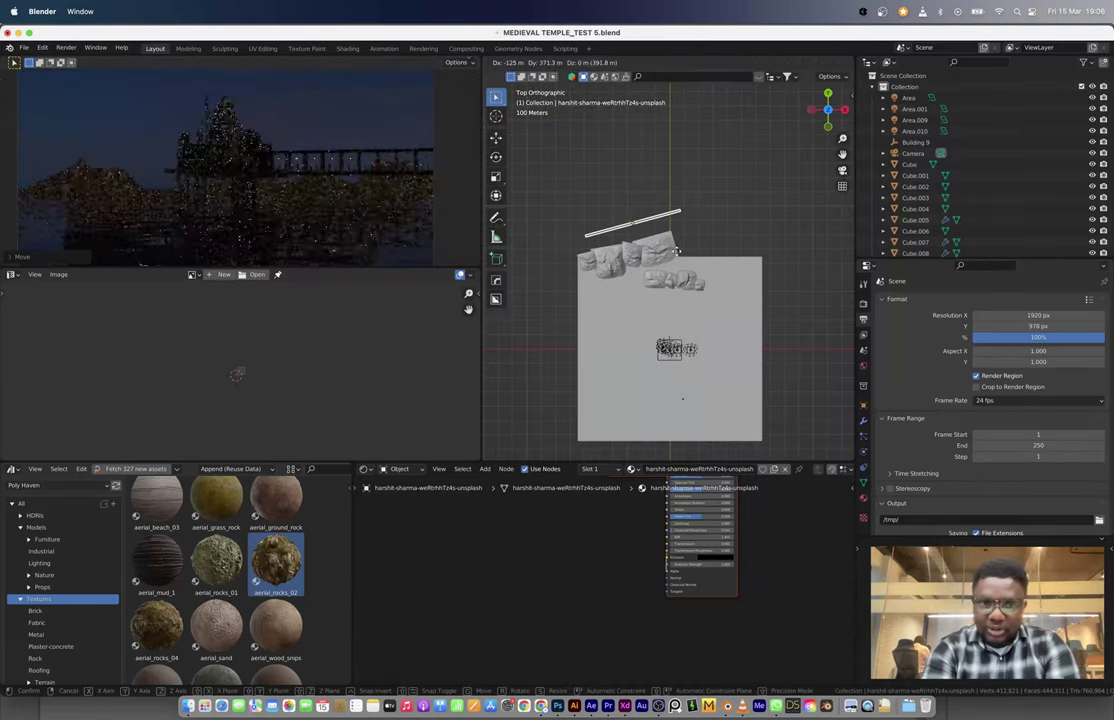
{"action": "key", "text": "ctrl+z"}
{"action": "key", "text": "ctrl+z"}
{"action": "left_click", "coordinate": [863, 450]}
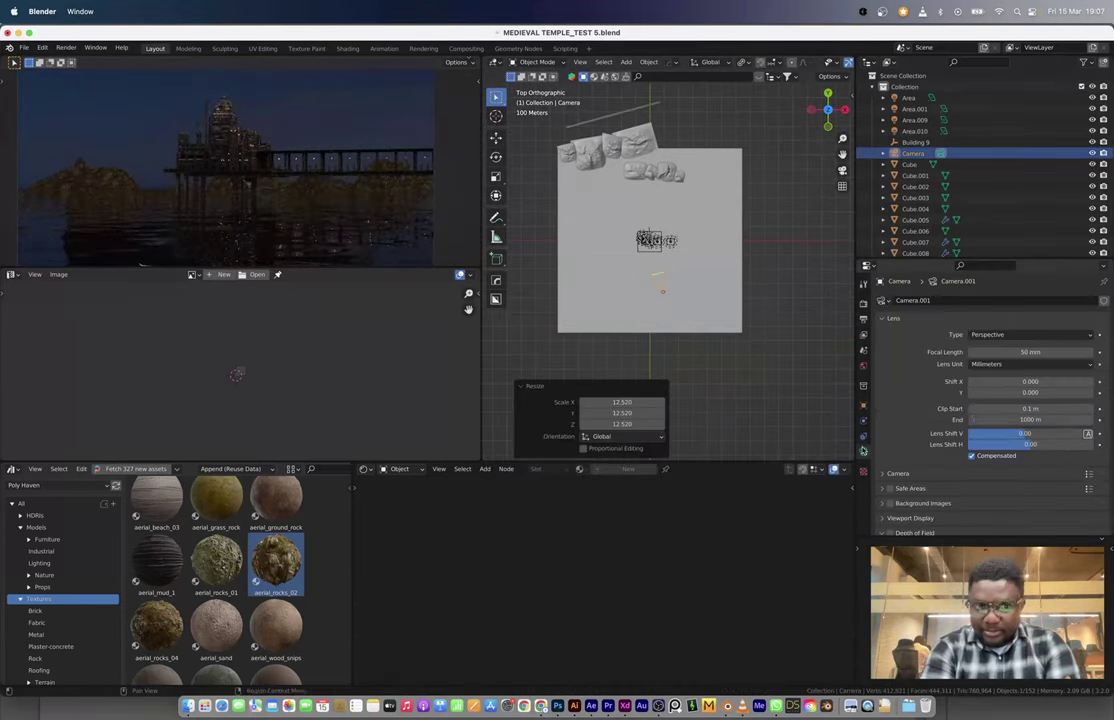
{"action": "left_click", "coordinate": [619, 201]}
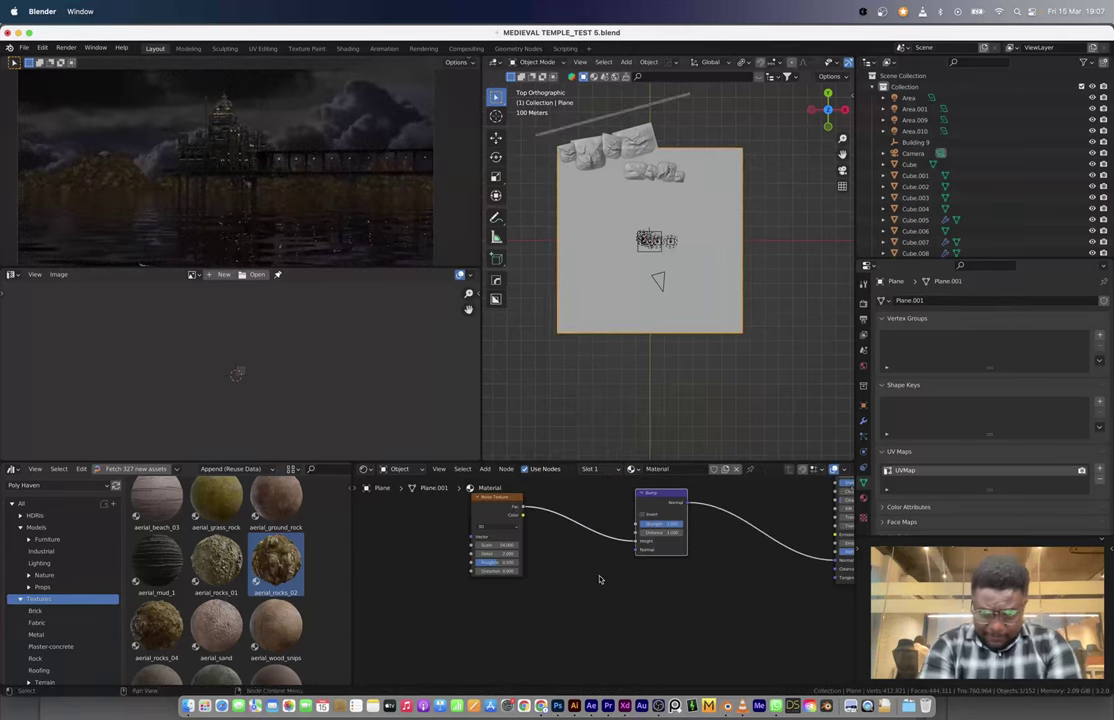
{"action": "scroll", "coordinate": [619, 201], "scroll_direction": "up", "scroll_amount": 5}
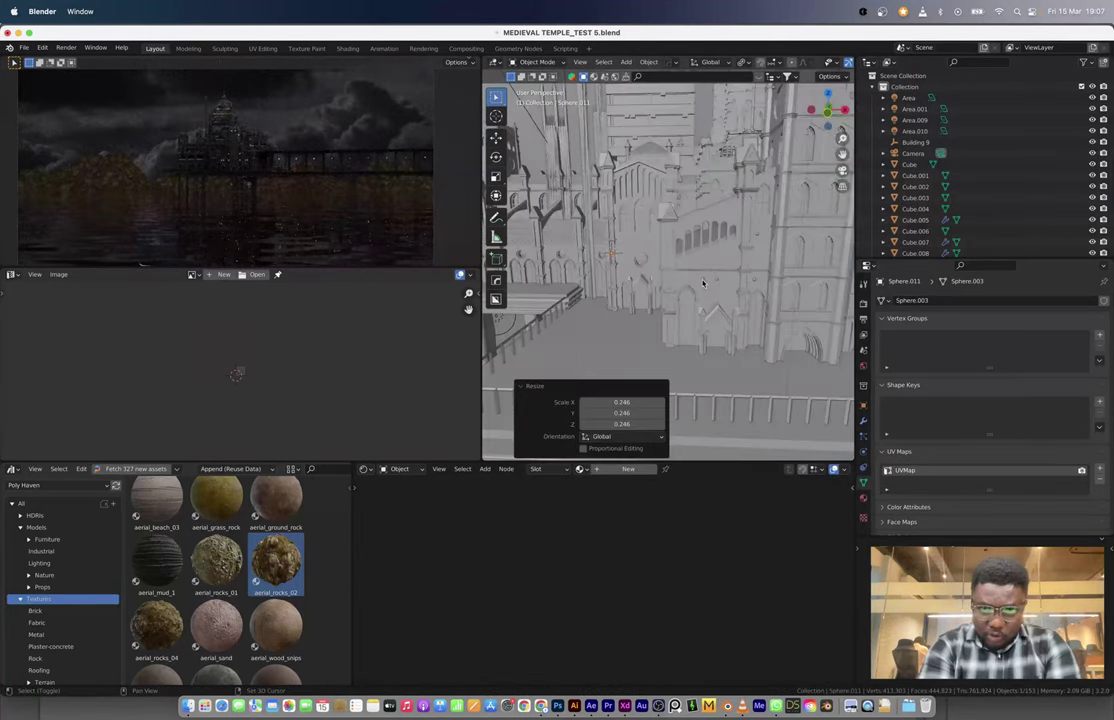
{"action": "key", "text": "ctrl+l"}
{"action": "left_click", "coordinate": [703, 284]}
Step: Add another glowing sphere copy along X, also duplicating its geometry in Edit Mode
{"action": "key", "text": "shift+d"}
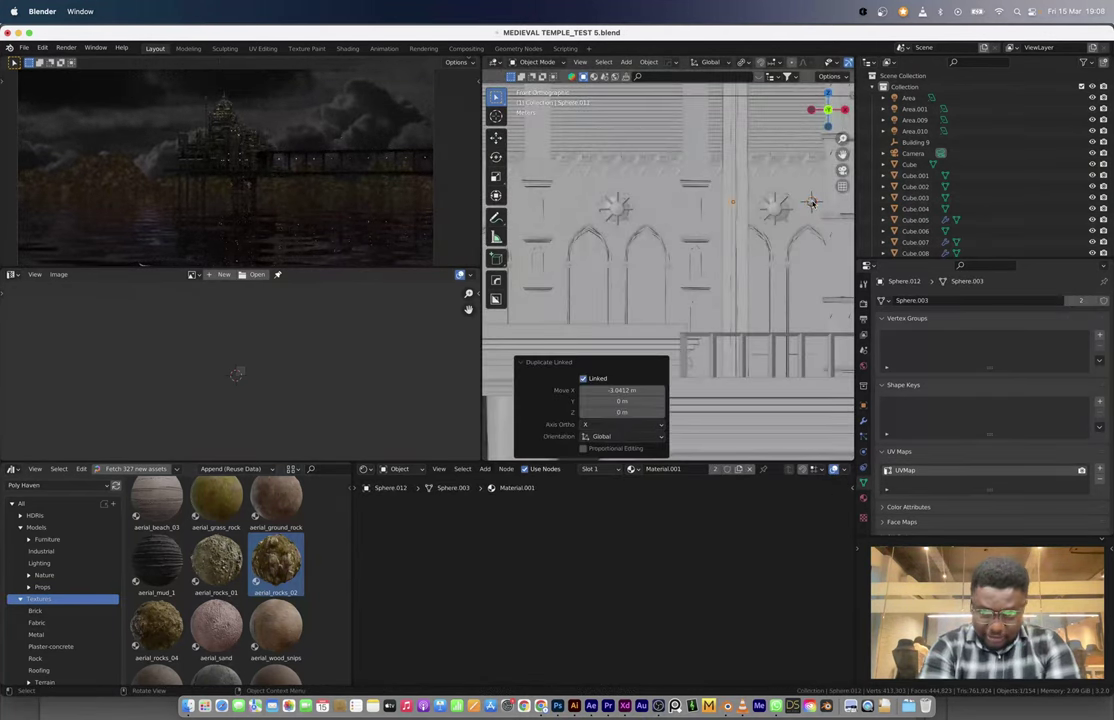
{"action": "key", "text": "x"}
{"action": "left_click", "coordinate": [655, 245]}
{"action": "scroll", "coordinate": [700, 241], "scroll_direction": "down", "scroll_amount": 2}
{"action": "key", "text": "Tab"}
{"action": "key", "text": "shift+d"}
{"action": "key", "text": "x"}
{"action": "left_click", "coordinate": [771, 241]}
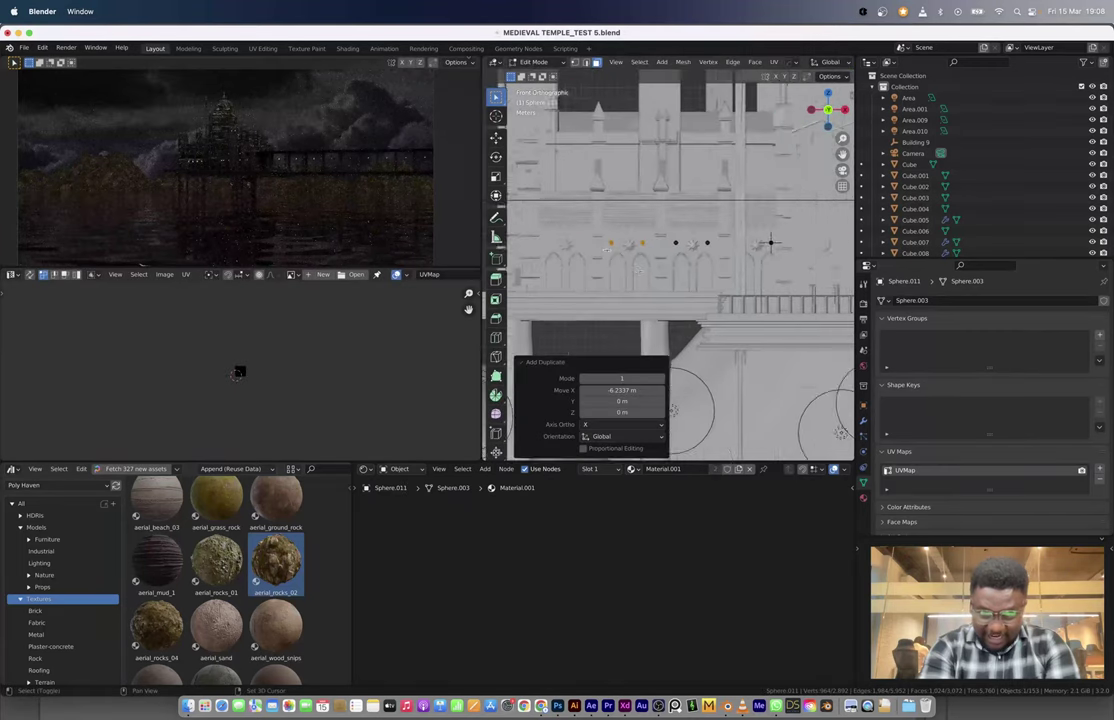
{"action": "key", "text": "Tab"}
Step: Insert an RGB Curves node into the aerial_rocks_02 texture link and render with F12
{"action": "middle_click_drag", "start_coordinate": [807, 241], "coordinate": [700, 200]}
{"action": "left_click", "coordinate": [620, 162]}
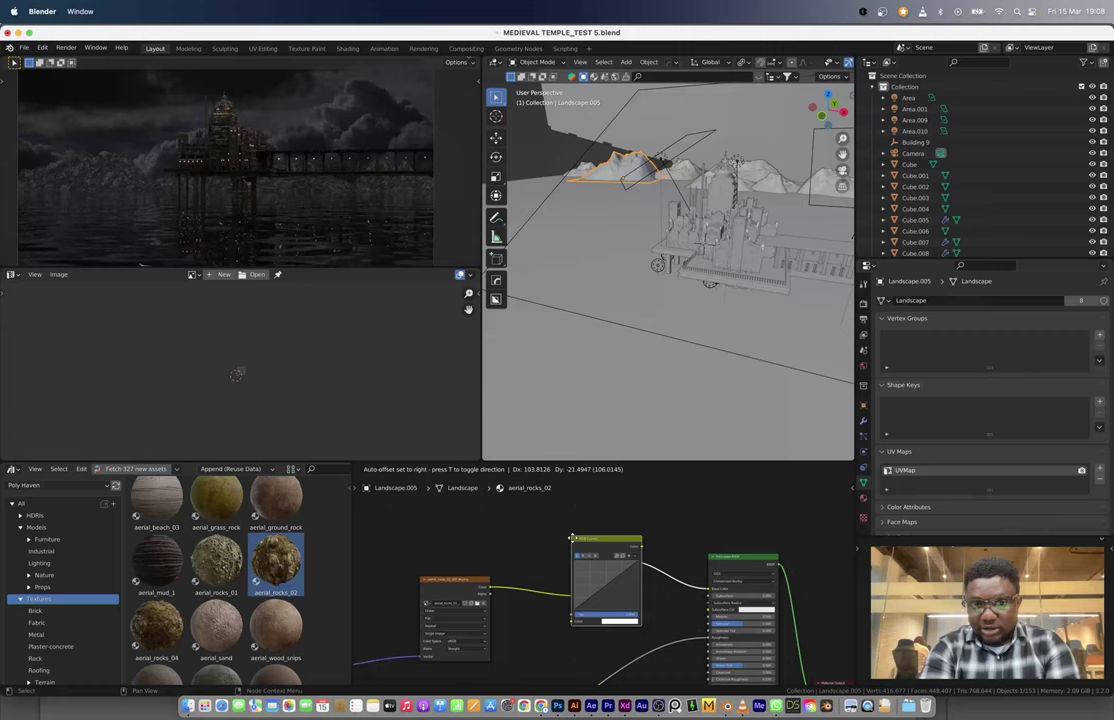
{"action": "left_click", "coordinate": [650, 536]}
{"action": "key", "text": "ctrl+z"}
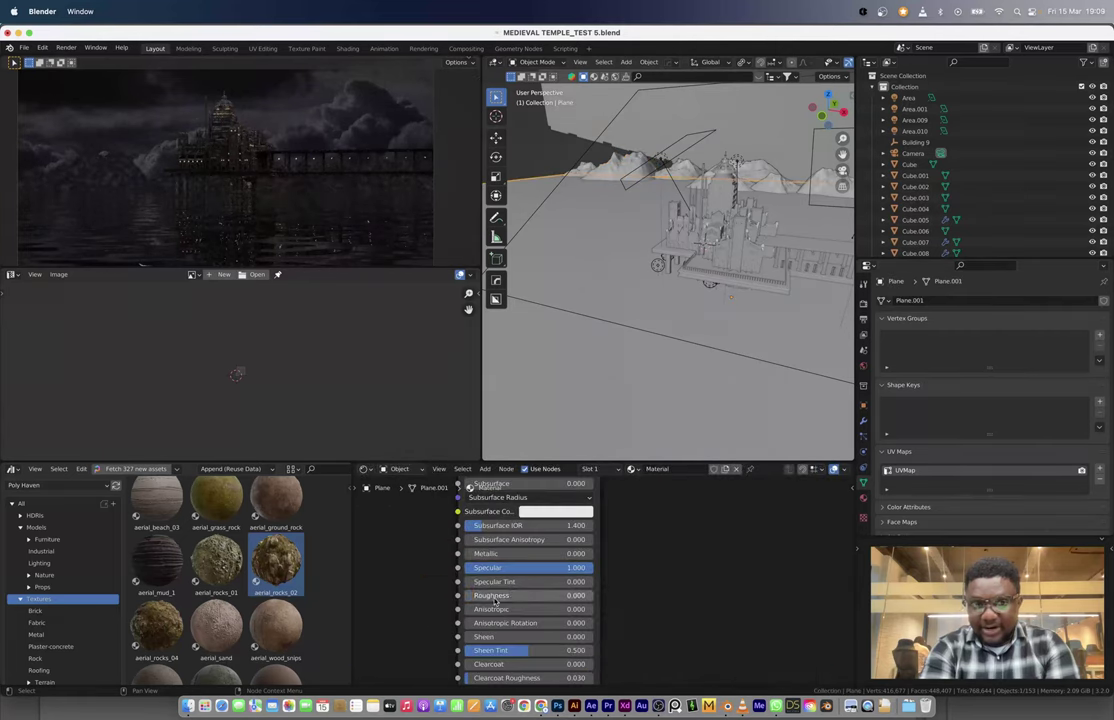
{"action": "key", "text": "ctrl+z"}
{"action": "left_click_drag", "start_coordinate": [294, 268], "coordinate": [296, 339]}
{"action": "key", "text": "F12"}
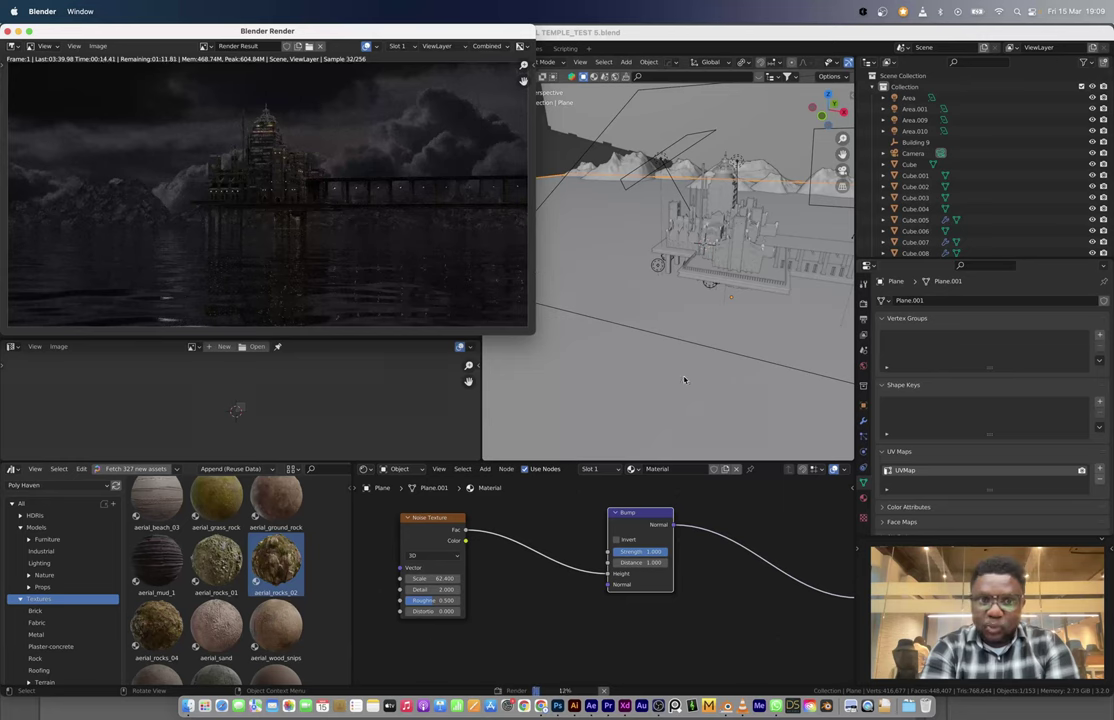
Step: Close the test render and make the overhead area light blue
{"action": "key", "text": "Escape"}
{"action": "key", "text": "ctrl+z"}
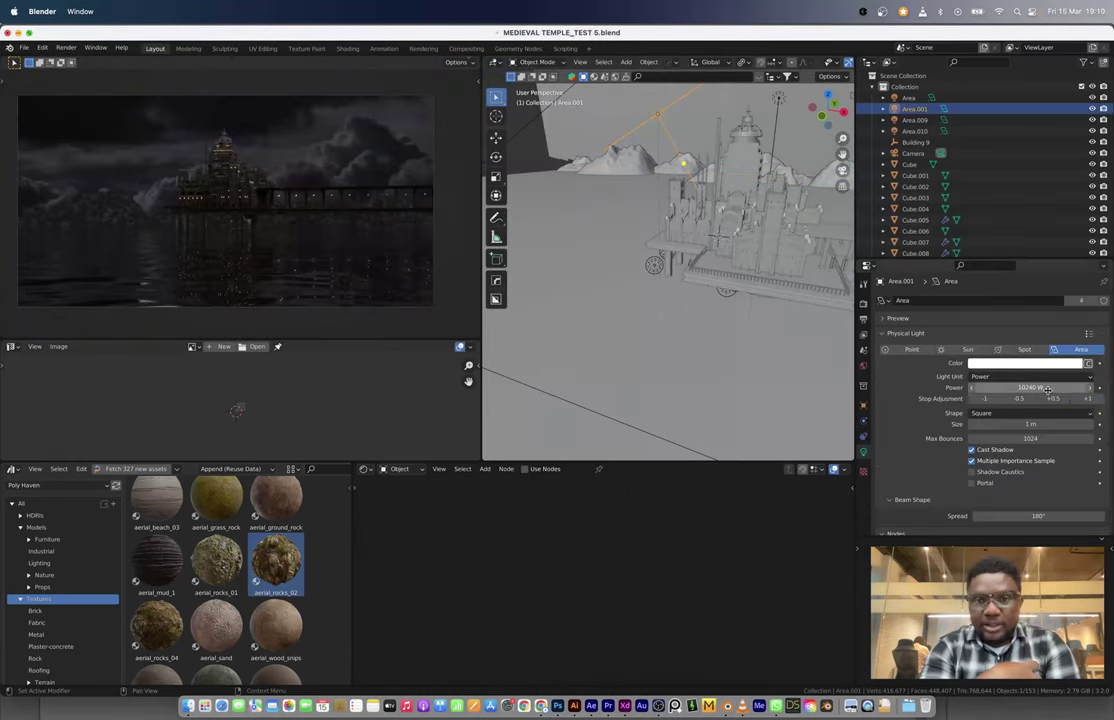
{"action": "left_click", "coordinate": [1030, 363]}
{"action": "left_click", "coordinate": [1038, 243]}
{"action": "key", "text": "ctrl+z"}
{"action": "key", "text": "ctrl+z"}
{"action": "key", "text": "ctrl+z"}
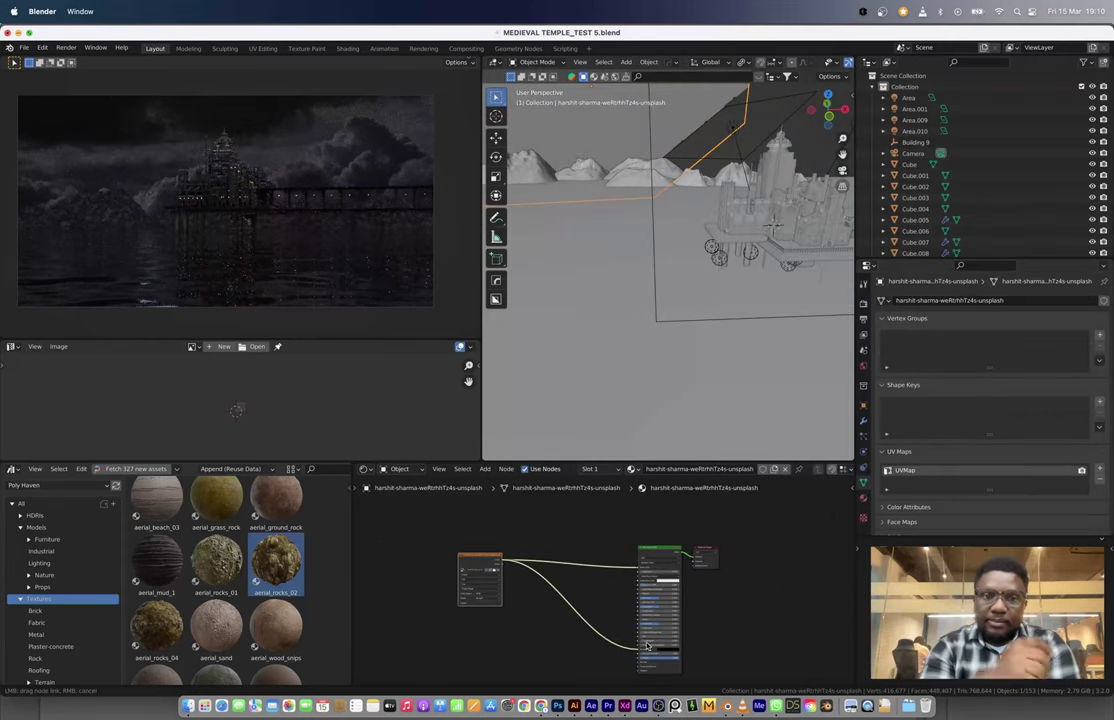
Step: Set emission strength to 0.050, then inspect the Plane, Point.006 and Area.001
{"action": "scroll", "coordinate": [647, 648], "scroll_direction": "up", "scroll_amount": 5}
{"action": "double_click", "coordinate": [522, 537]}
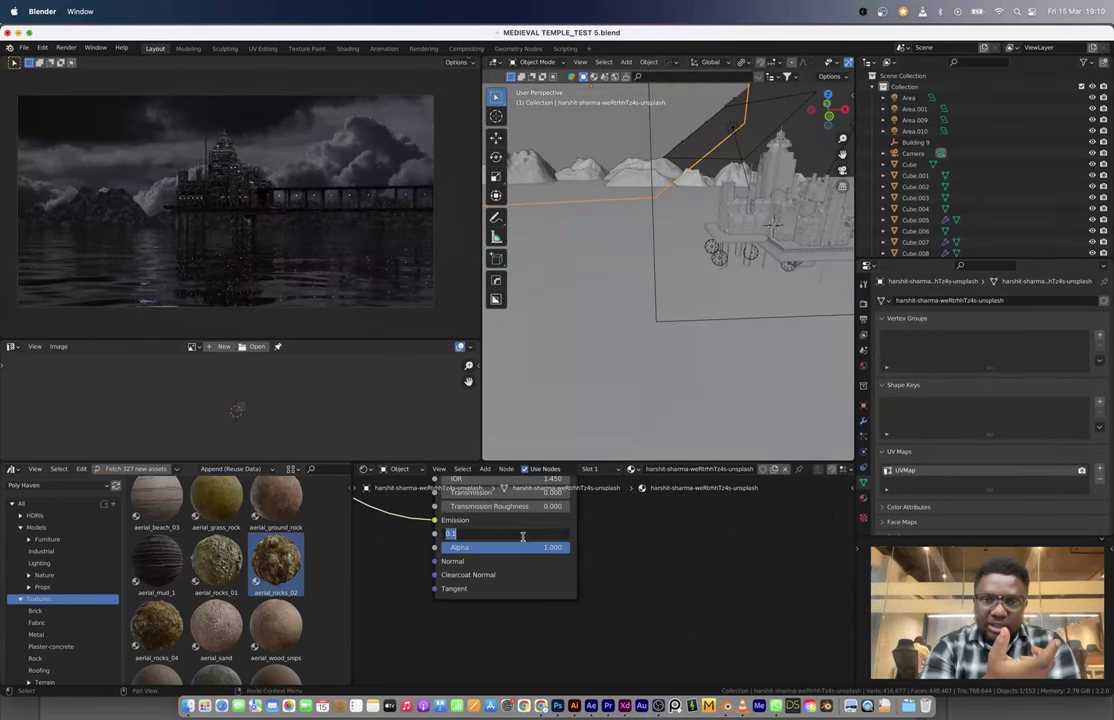
{"action": "left_click", "coordinate": [691, 268]}
{"action": "middle_click_drag", "start_coordinate": [640, 320], "coordinate": [600, 260]}
{"action": "left_click", "coordinate": [594, 290]}
{"action": "left_click", "coordinate": [596, 206]}
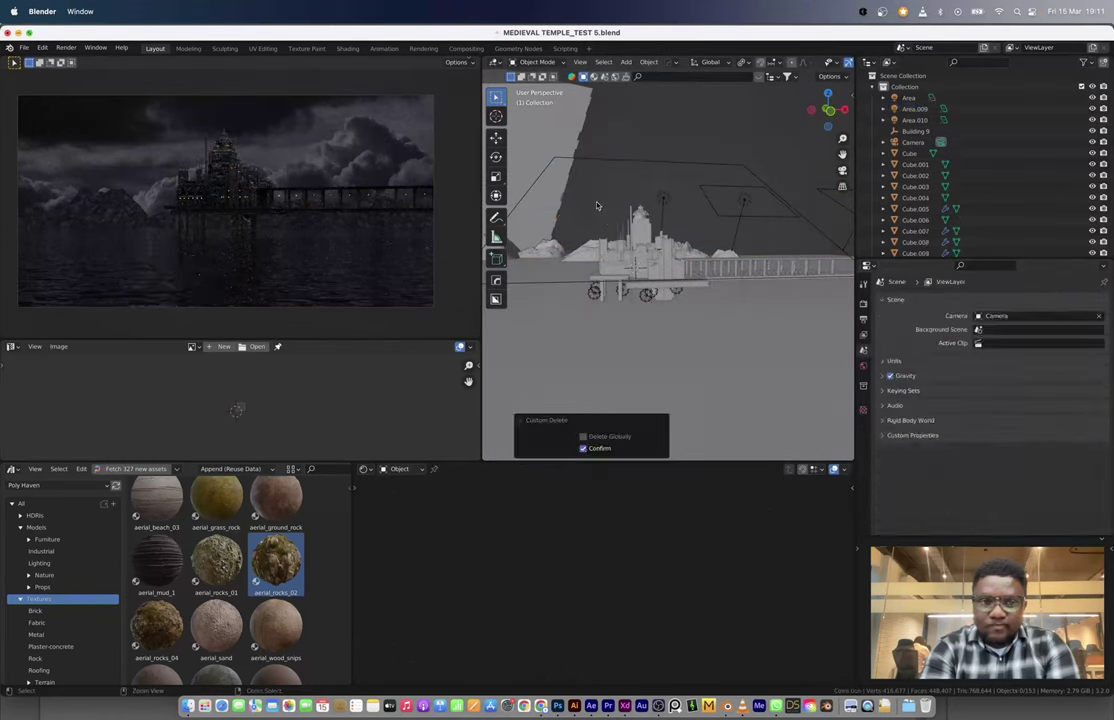
{"action": "middle_click_drag", "start_coordinate": [596, 206], "coordinate": [584, 279]}
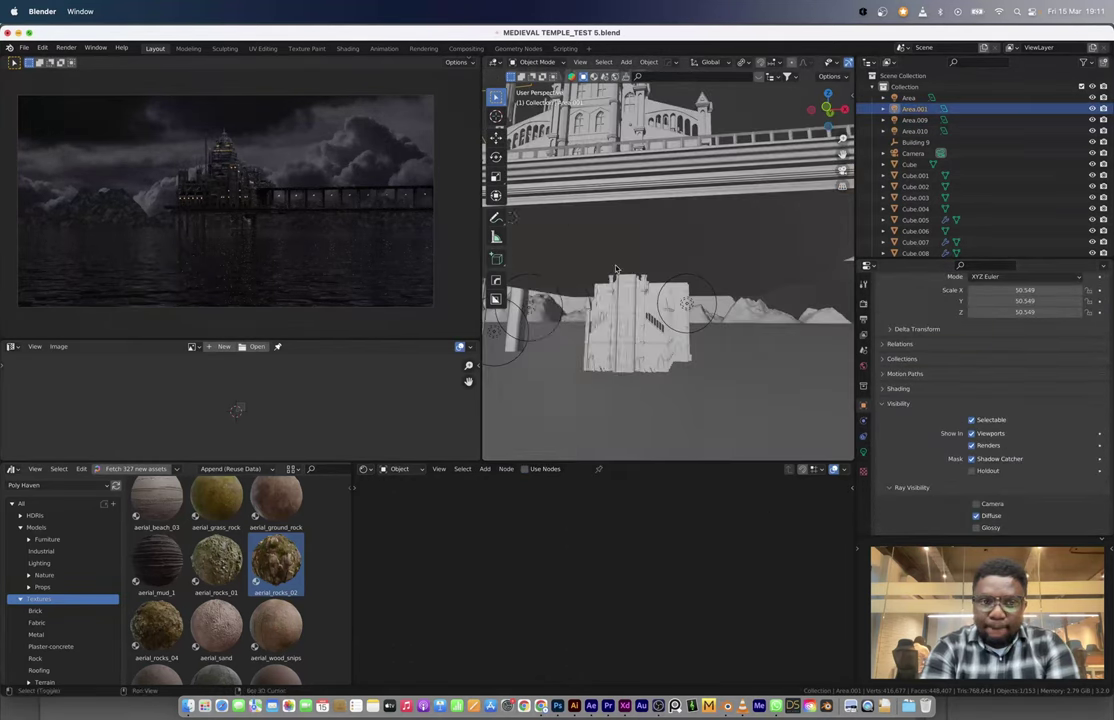
Step: Add a Bezier curve, rotate it upright in front view, and apply its scale
{"action": "key", "text": "shift+a"}
{"action": "mouse_move", "coordinate": [584, 279]}
{"action": "left_click", "coordinate": [659, 276]}
{"action": "key", "text": "KP_1"}
{"action": "key", "text": "r"}
{"action": "left_click", "coordinate": [649, 226]}
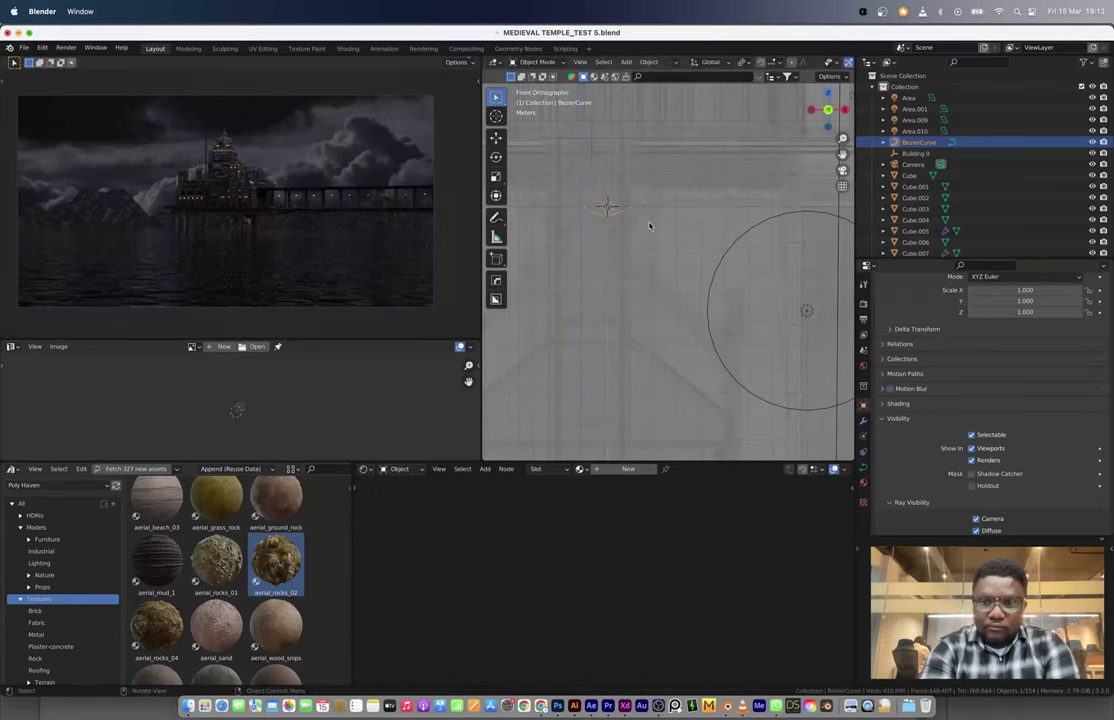
{"action": "left_click", "coordinate": [864, 466]}
{"action": "key", "text": "ctrl+a"}
{"action": "left_click", "coordinate": [622, 293]}
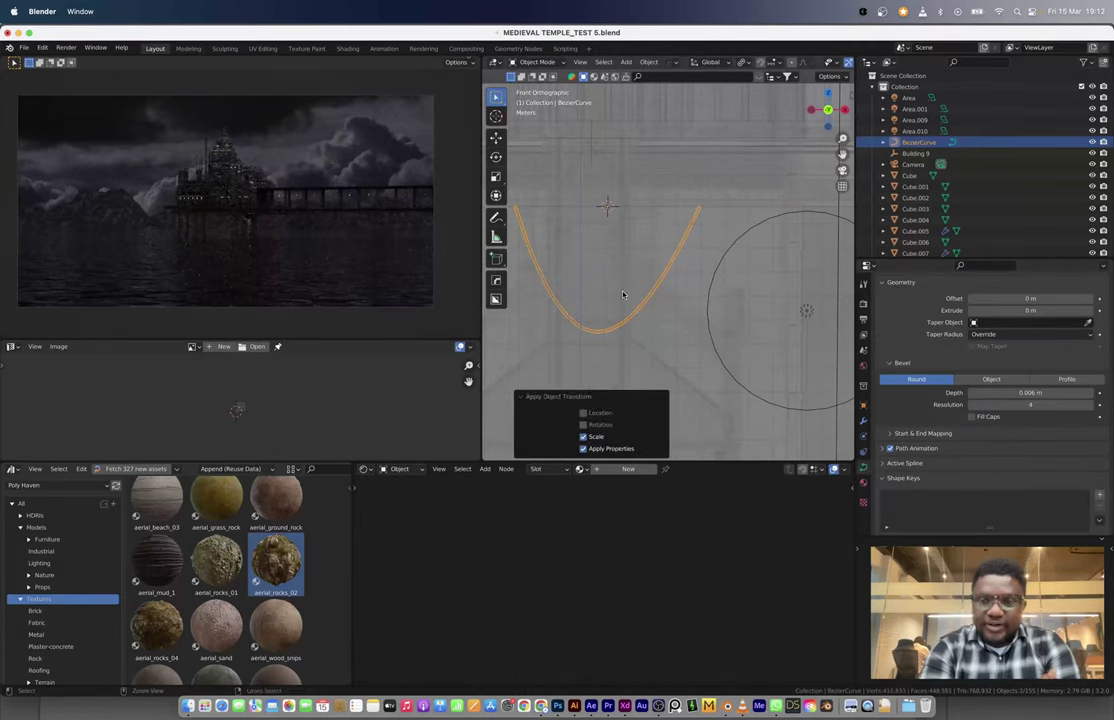
Step: Subdivide the curve and duplicate it into several hanging copies
{"action": "key", "text": "ctrl+1"}
{"action": "scroll", "coordinate": [651, 323], "scroll_direction": "down", "scroll_amount": 3}
{"action": "key", "text": "shift+d"}
{"action": "left_click", "coordinate": [645, 309]}
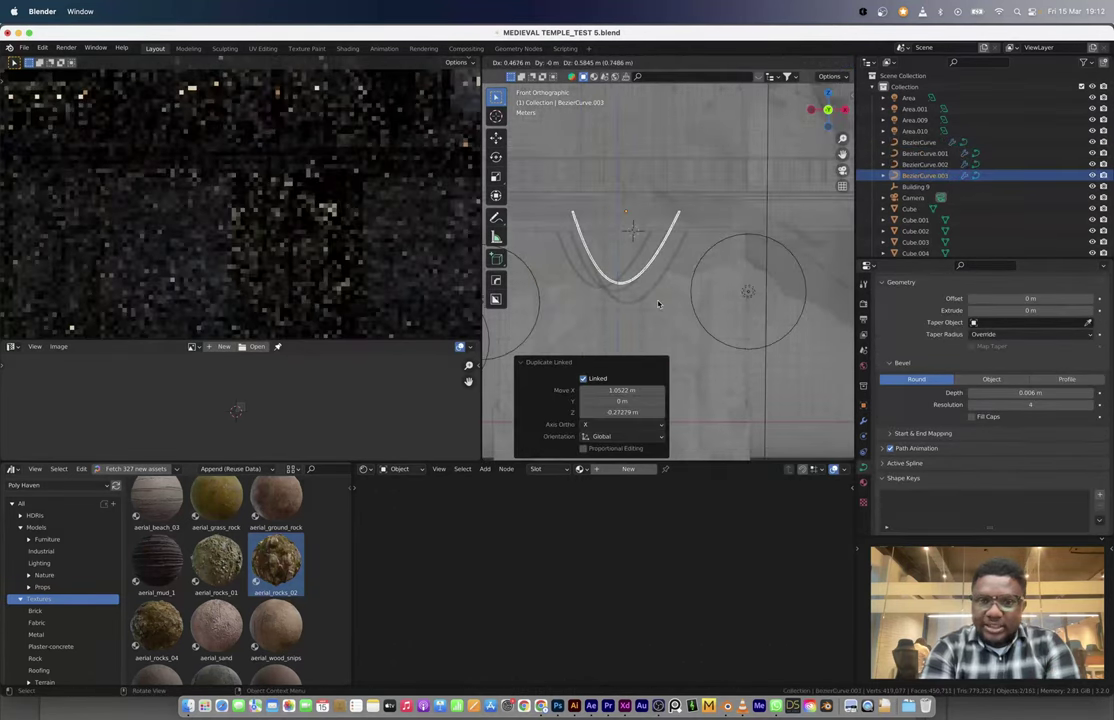
{"action": "key", "text": "shift+r"}
{"action": "key", "text": "shift+r"}
{"action": "key", "text": "shift+r"}
Step: Give the curves a new material with an adjusted Roughness value
{"action": "left_click", "coordinate": [627, 469]}
{"action": "left_click", "coordinate": [590, 511]}
{"action": "double_click", "coordinate": [534, 648]}
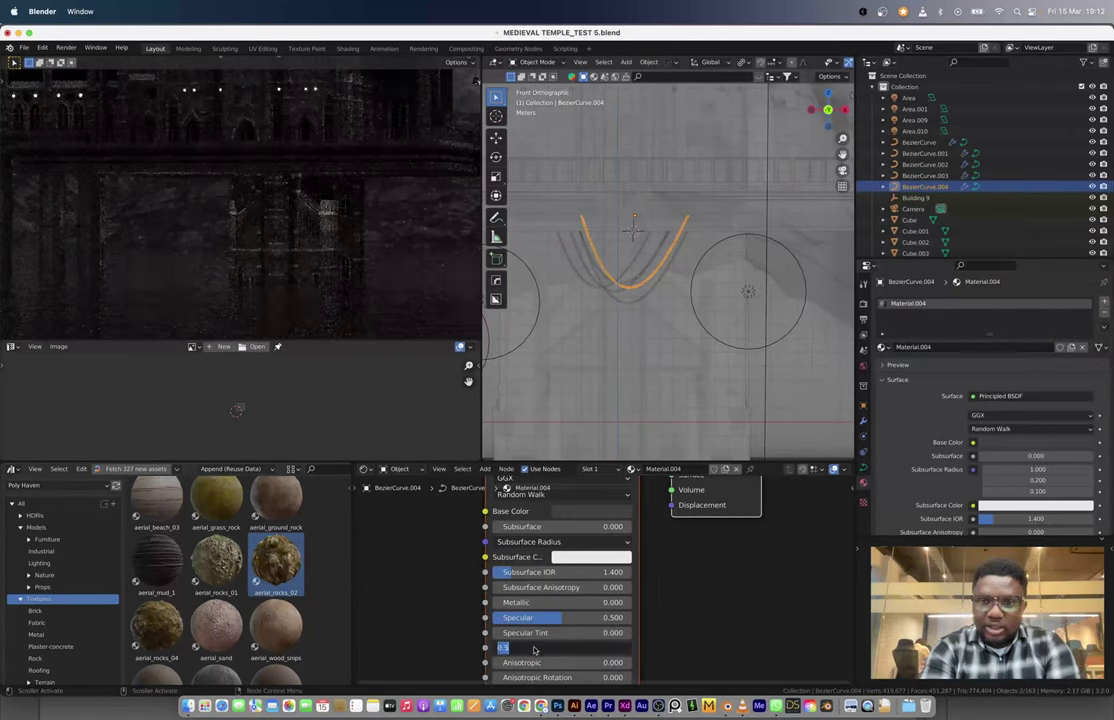
{"action": "middle_click_drag", "start_coordinate": [609, 281], "coordinate": [660, 312]}
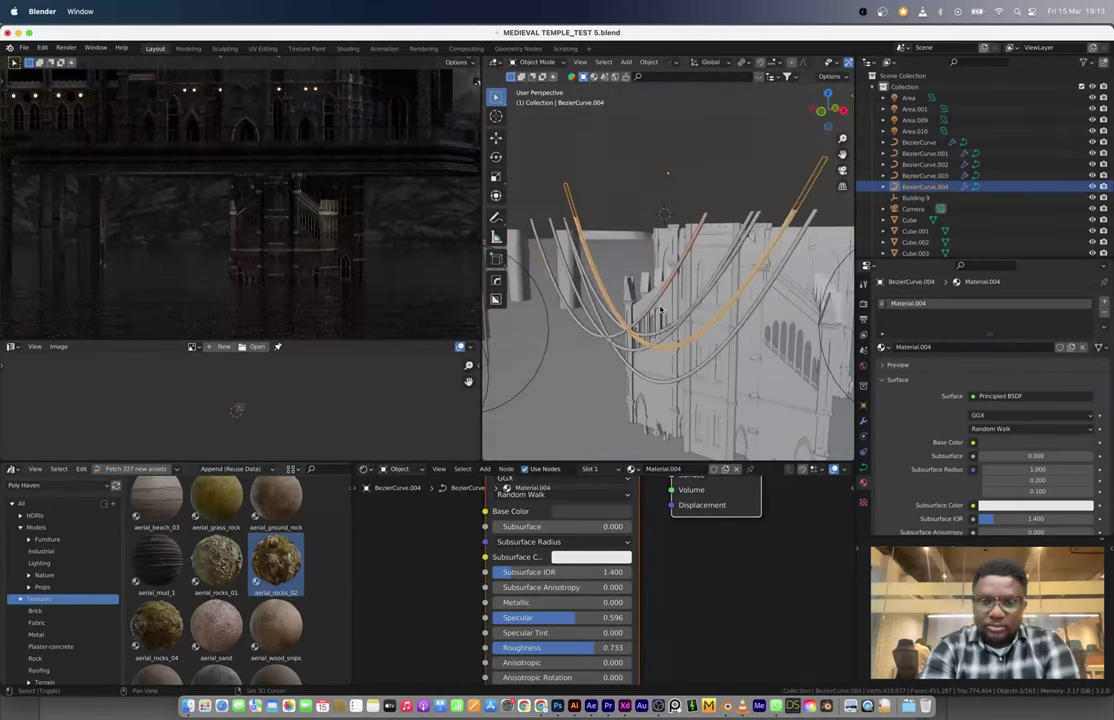
Step: Duplicate the curve cluster and move the copies left and down in front of the temple
{"action": "key", "text": "alt+d"}
{"action": "left_click", "coordinate": [760, 330]}
{"action": "key", "text": "KP_1"}
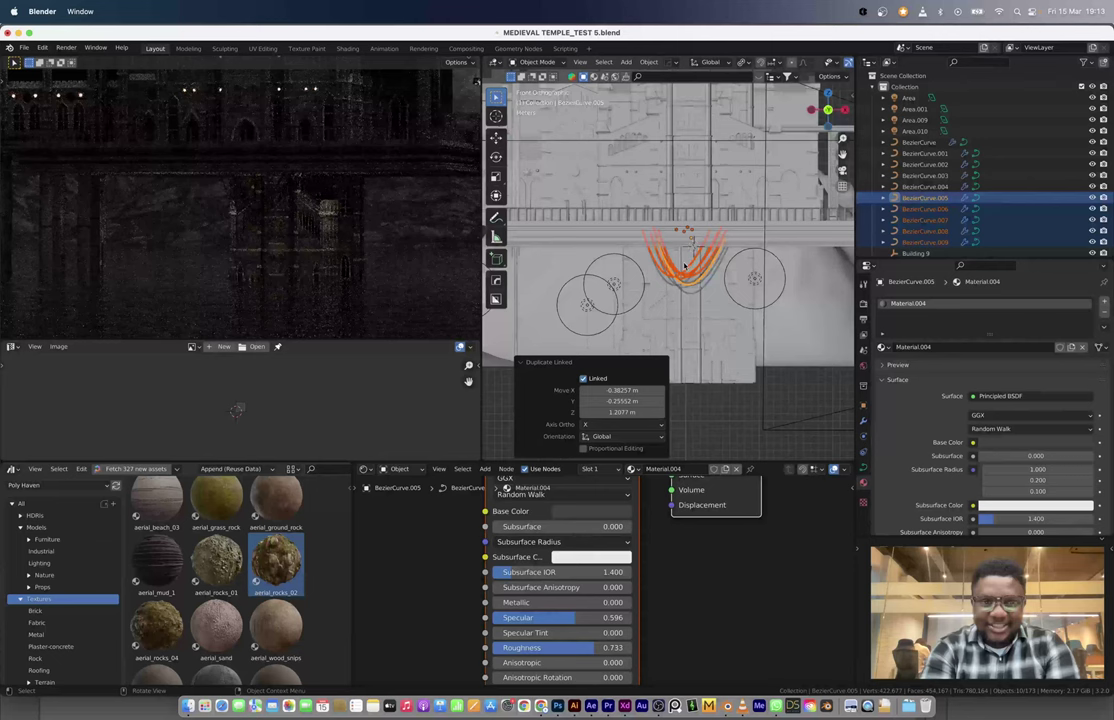
{"action": "key", "text": "s"}
{"action": "key", "text": "Escape"}
{"action": "key", "text": "g"}
{"action": "left_click", "coordinate": [742, 321]}
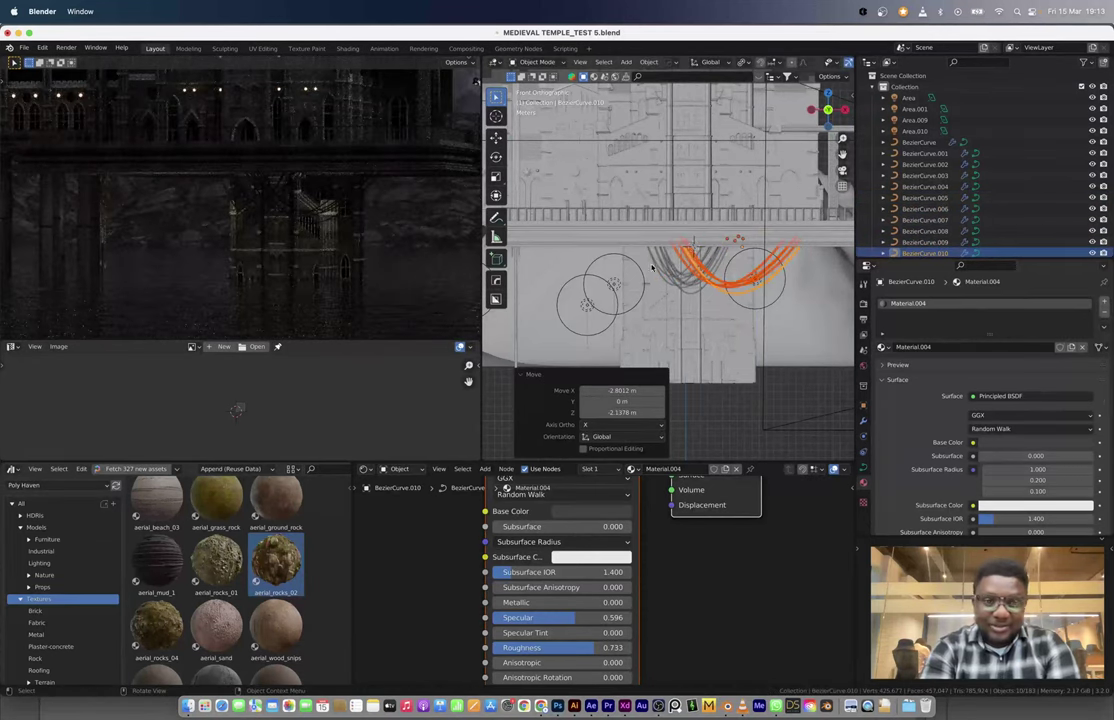
{"action": "left_click", "coordinate": [616, 283]}
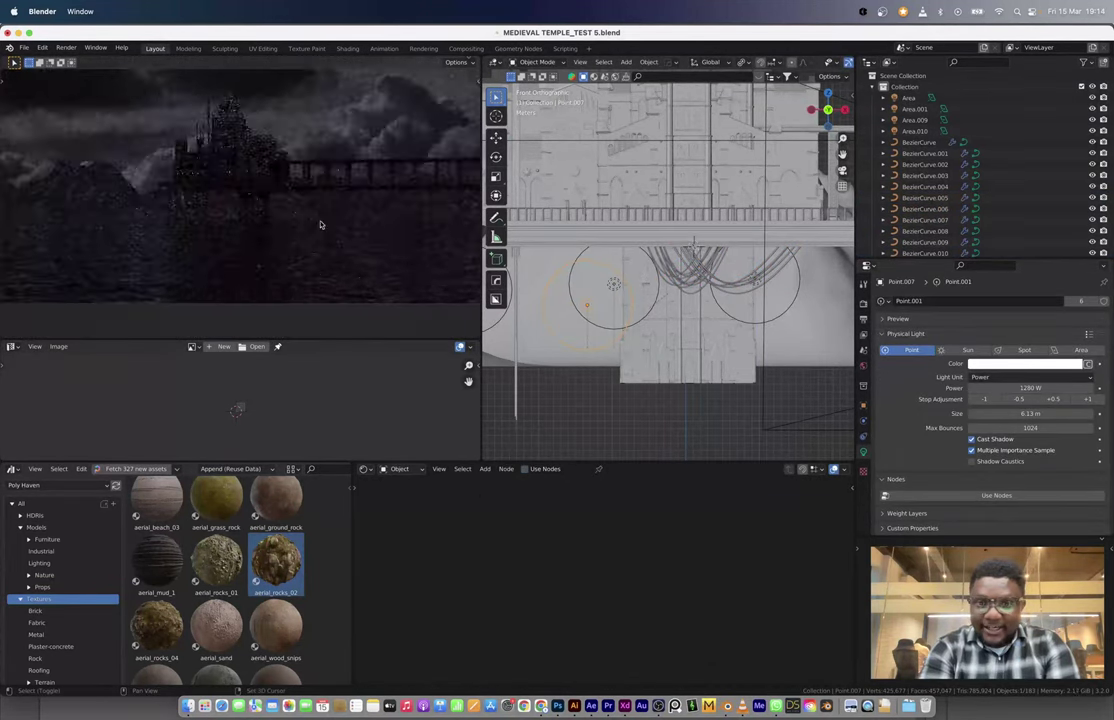
Step: Search the Sketchfab panel for 'boat' and choose a boat model from the results
{"action": "key", "text": "n"}
{"action": "left_click", "coordinate": [787, 194]}
{"action": "type", "text": "boat"}
{"action": "key", "text": "Return"}
{"action": "left_click", "coordinate": [790, 295]}
{"action": "left_click", "coordinate": [646, 499]}
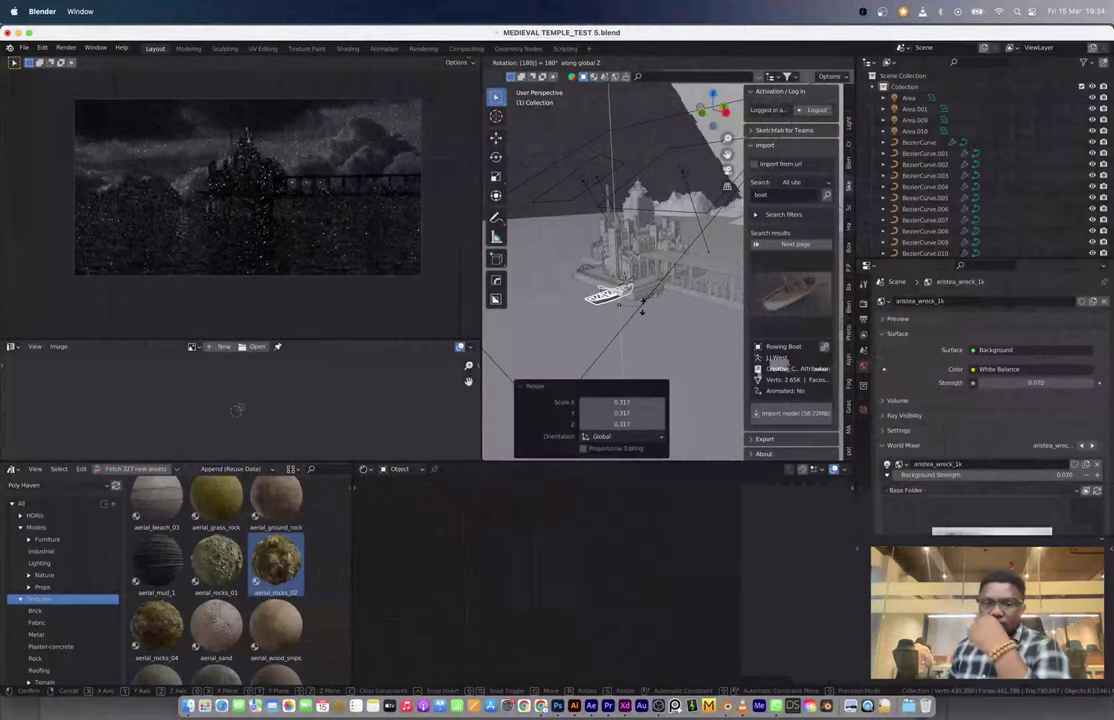
Step: Turn the rowing boat 180 degrees and move it into the water before the temple
{"action": "key", "text": "Return"}
{"action": "key", "text": "KP_7"}
{"action": "key", "text": "g"}
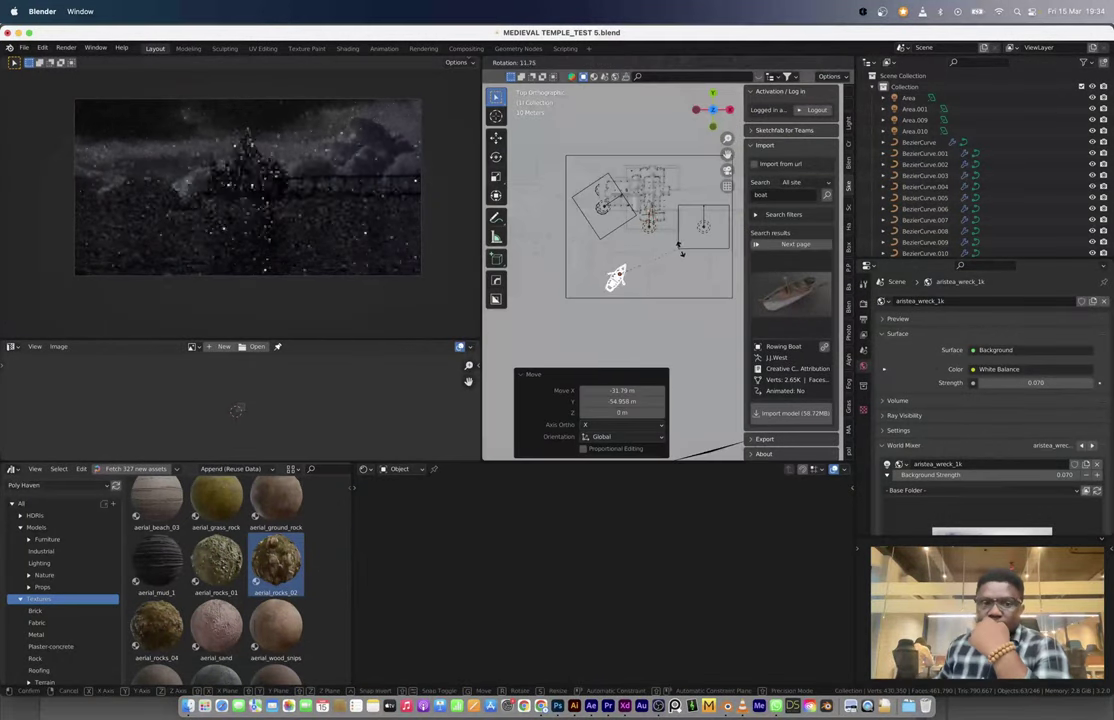
{"action": "left_click", "coordinate": [681, 252]}
{"action": "middle_click_drag", "start_coordinate": [681, 252], "coordinate": [593, 298]}
{"action": "key", "text": "g"}
{"action": "key", "text": "z"}
Step: Raise the point light Point.008 straight up and review its Ray Visibility settings
{"action": "left_click", "coordinate": [665, 308]}
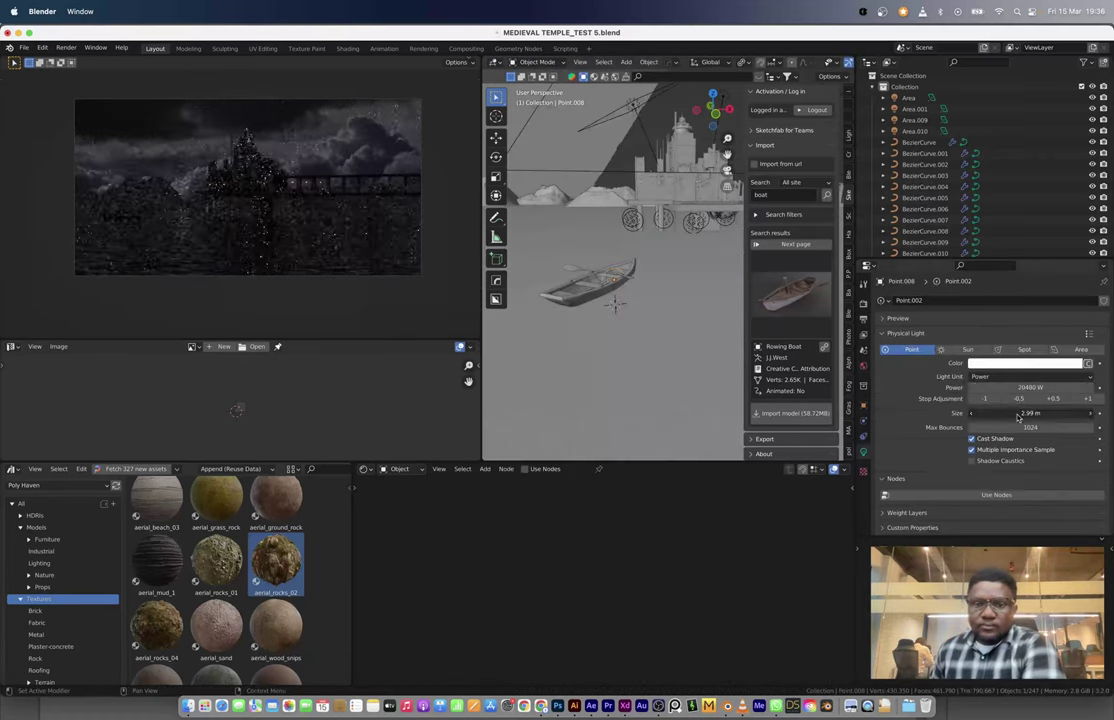
{"action": "key", "text": "g"}
{"action": "key", "text": "z"}
{"action": "left_click", "coordinate": [645, 287]}
{"action": "left_click", "coordinate": [863, 404]}
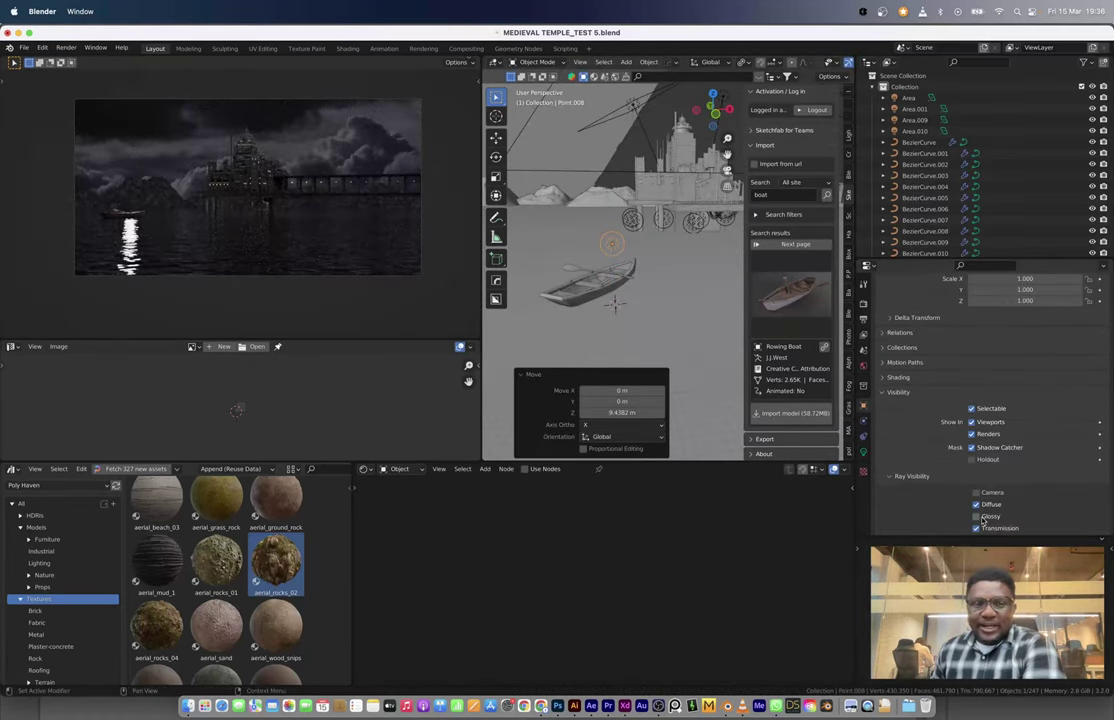
Step: Reselect the rowing boat and settle it into its final position on the water
{"action": "left_click", "coordinate": [599, 291]}
{"action": "middle_click_drag", "start_coordinate": [599, 291], "coordinate": [689, 306]}
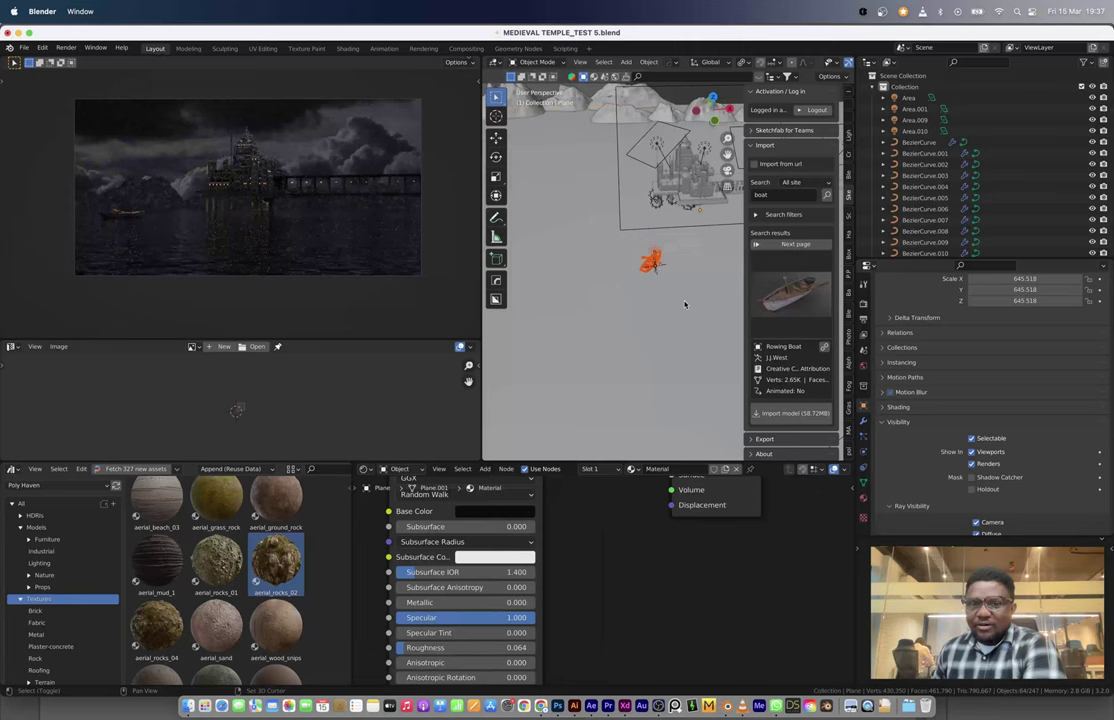
{"action": "scroll", "coordinate": [617, 265], "scroll_direction": "up", "scroll_amount": 3}
{"action": "left_click", "coordinate": [617, 265]}
{"action": "left_click", "coordinate": [681, 272]}
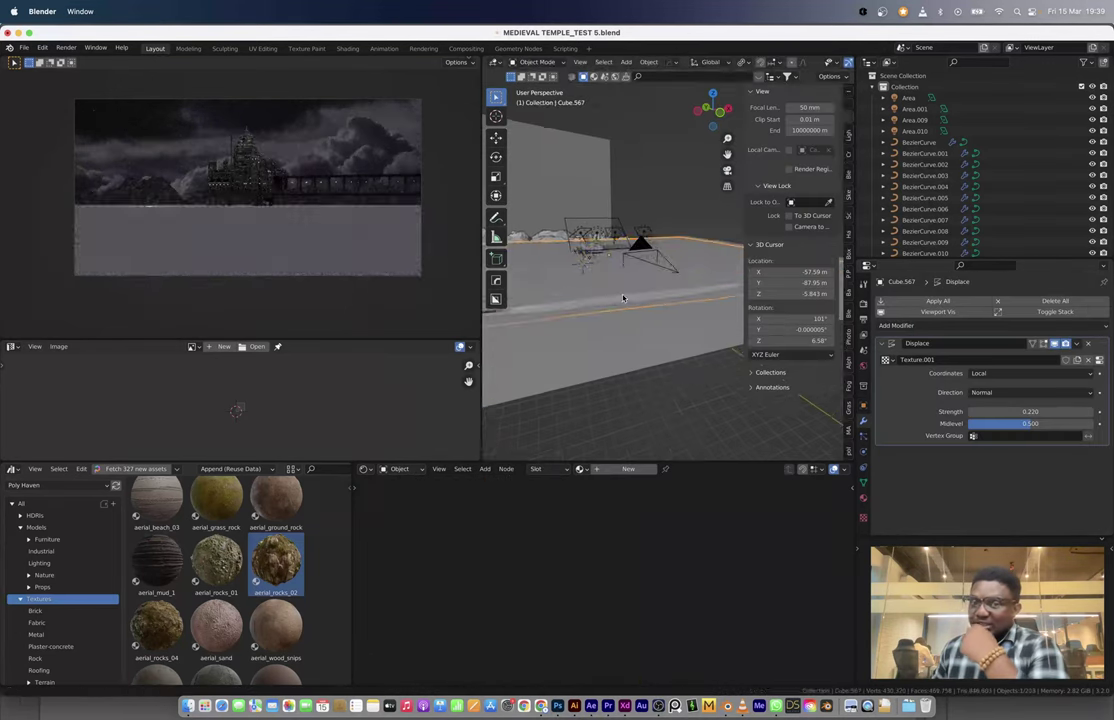
Step: Apply the scale of floor plane Cube.567 and set its Displace strength to 6.340
{"action": "left_click", "coordinate": [615, 290]}
{"action": "key", "text": "ctrl+a"}
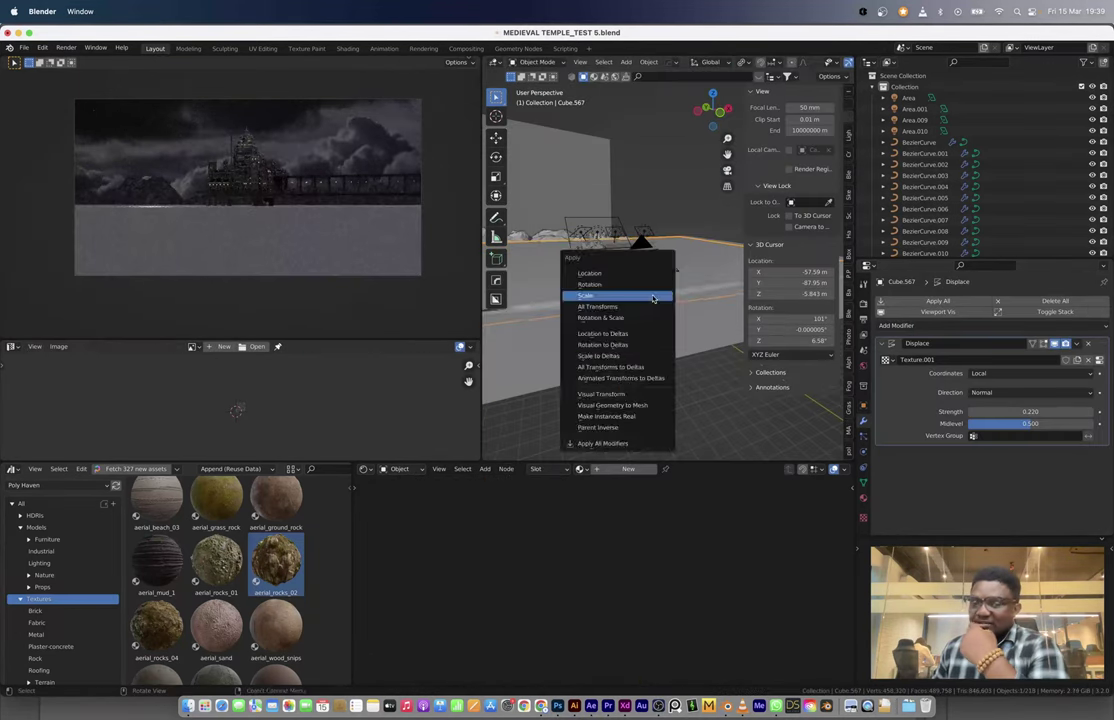
{"action": "left_click", "coordinate": [620, 293]}
{"action": "left_click", "coordinate": [863, 420]}
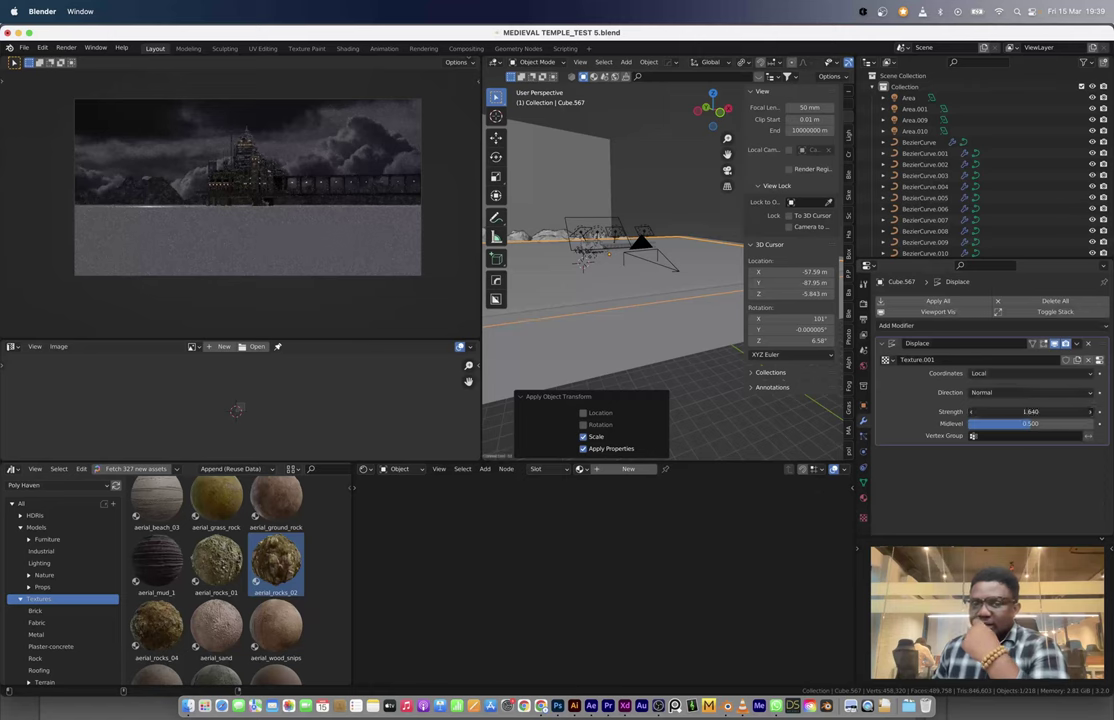
{"action": "left_click", "coordinate": [863, 517]}
{"action": "left_click", "coordinate": [863, 420]}
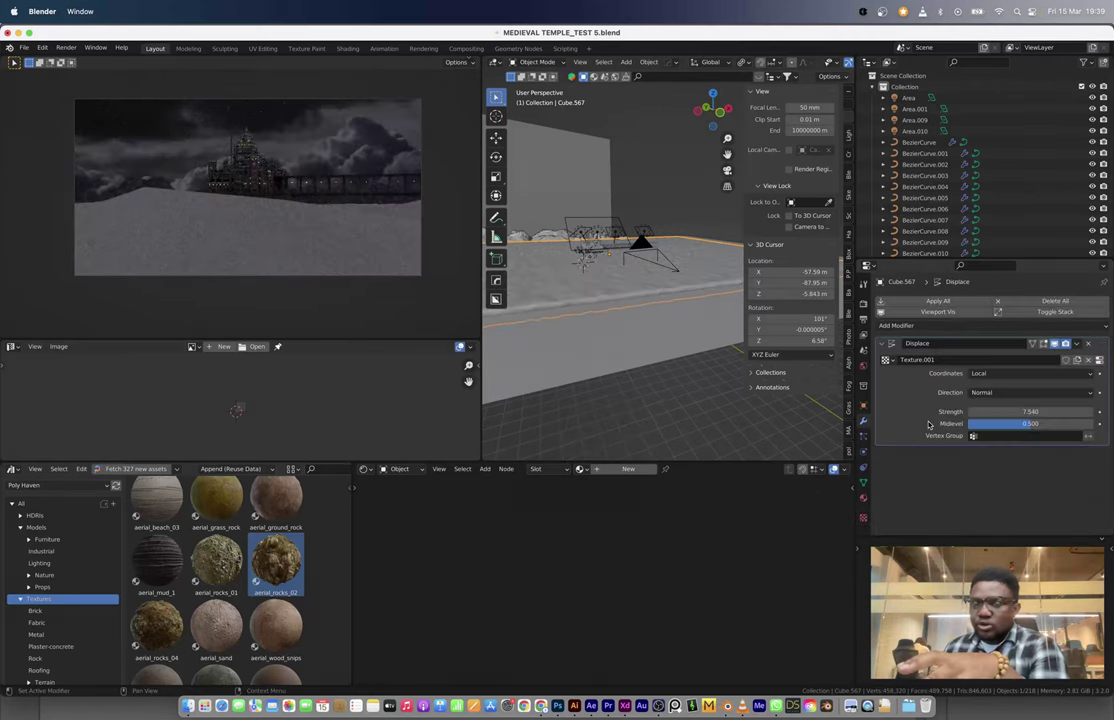
Step: Give the floor a new material with a Principled Volume at density 0.01
{"action": "left_click", "coordinate": [628, 469]}
{"action": "scroll", "coordinate": [565, 568], "scroll_direction": "down", "scroll_amount": 4}
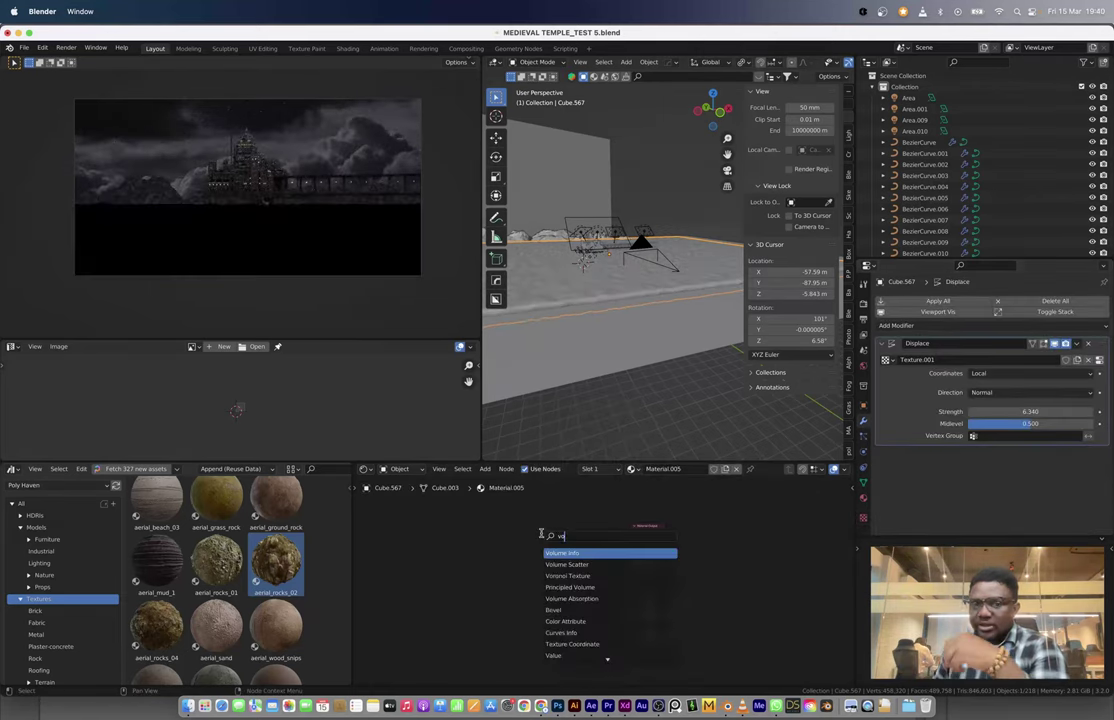
{"action": "left_click", "coordinate": [570, 587]}
{"action": "scroll", "coordinate": [560, 560], "scroll_direction": "up", "scroll_amount": 3}
{"action": "left_click", "coordinate": [585, 532]}
{"action": "type", "text": ".01"}
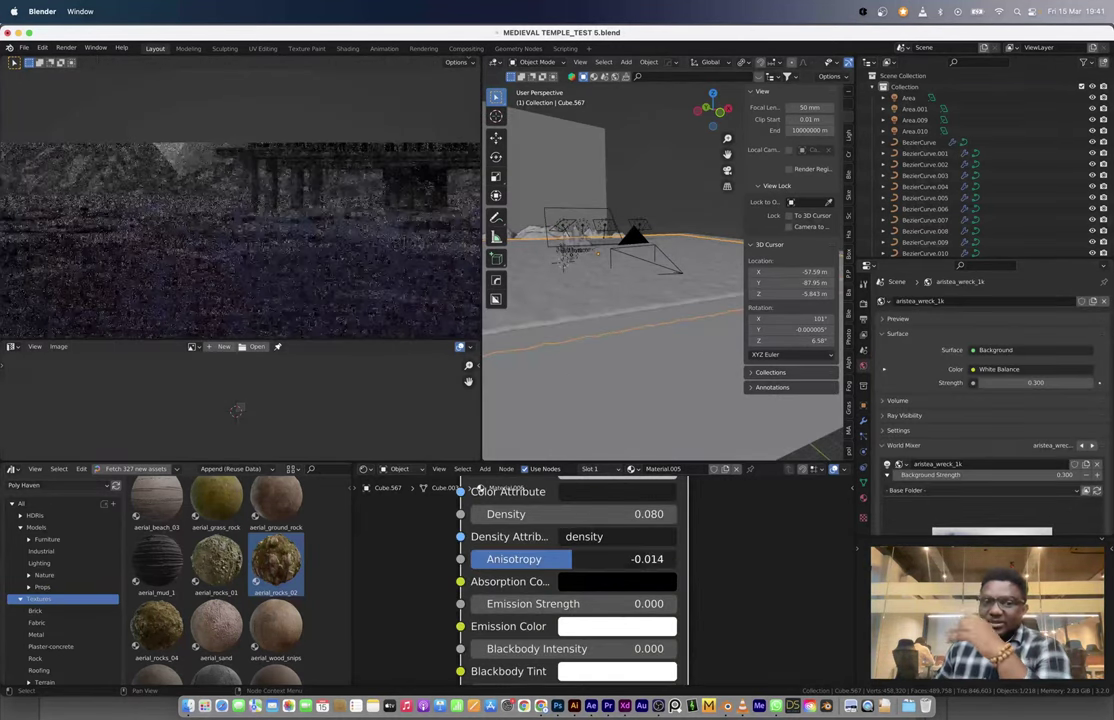
{"action": "left_click", "coordinate": [598, 514]}
{"action": "type", "text": "0.01"}
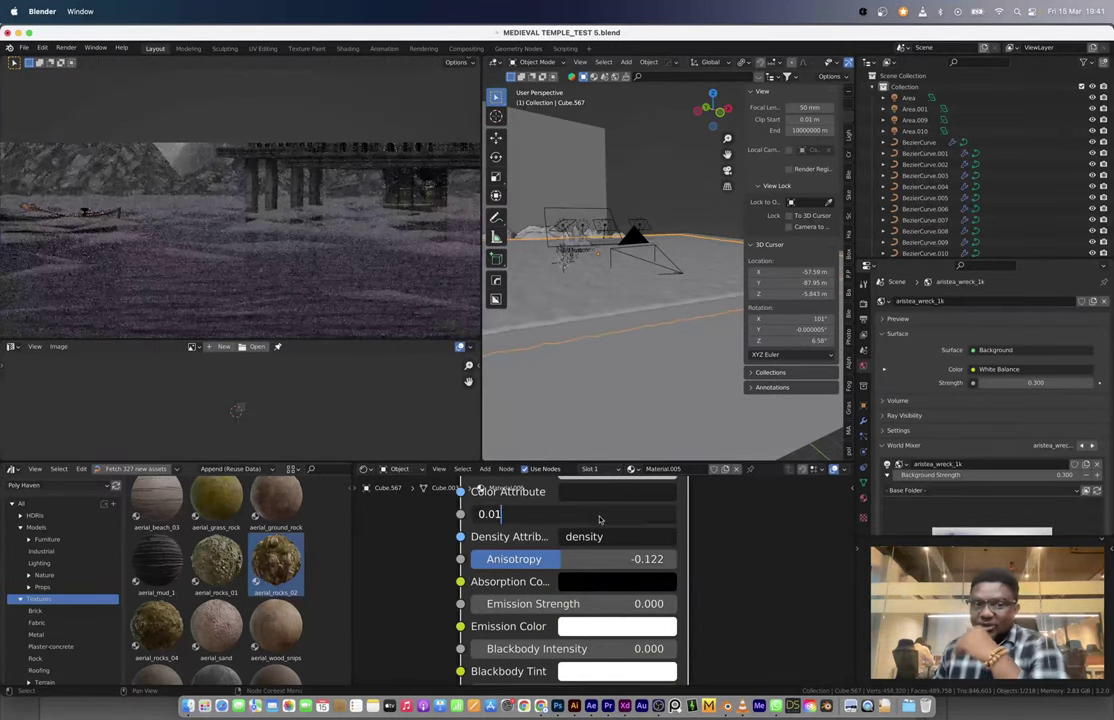
{"action": "key", "text": "Return"}
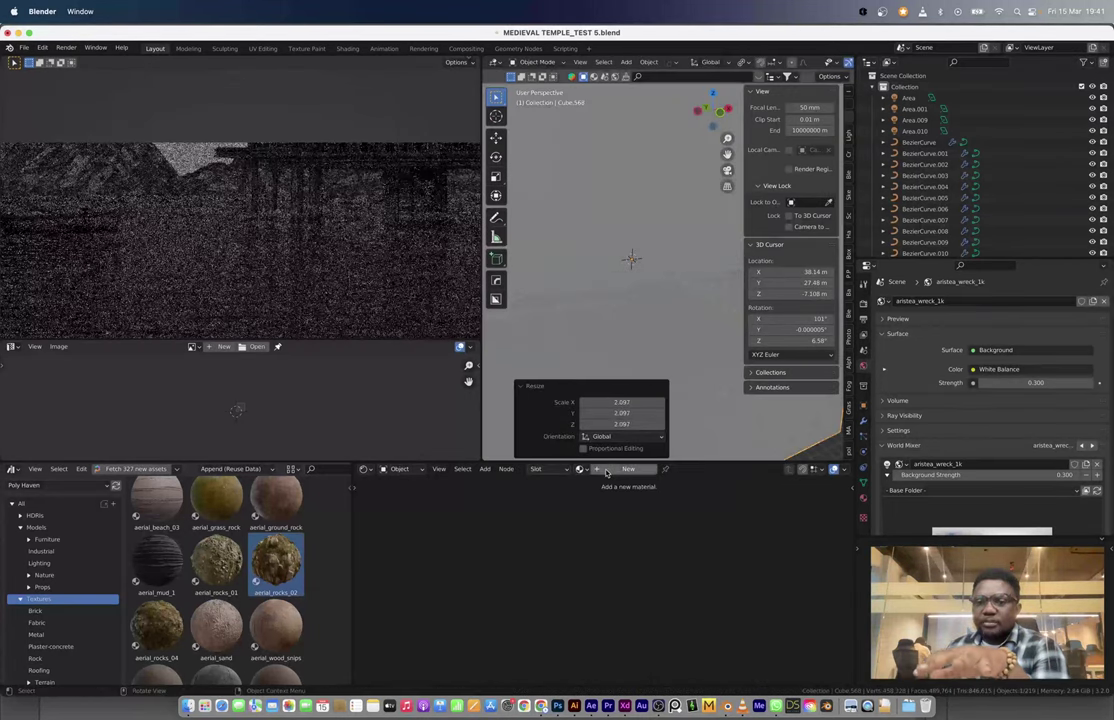
Step: Replace the cube's BSDF with a Principled Volume at density 0.001, displayed as bounds
{"action": "left_click", "coordinate": [628, 469]}
{"action": "key", "text": "x"}
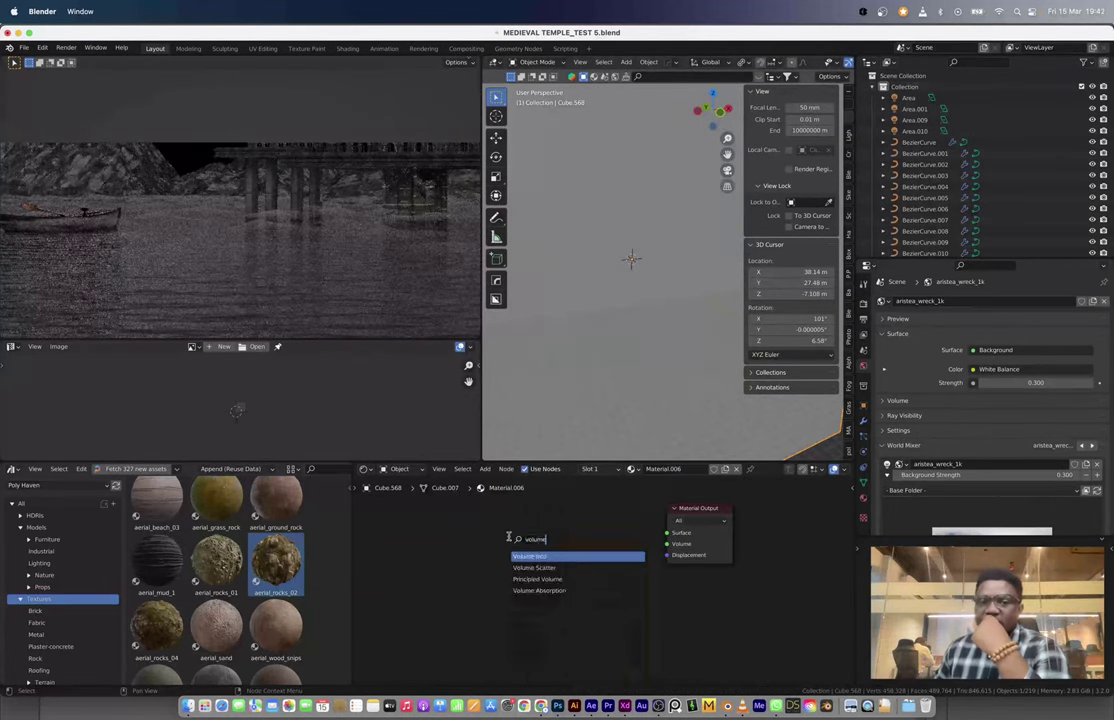
{"action": "left_click", "coordinate": [537, 579]}
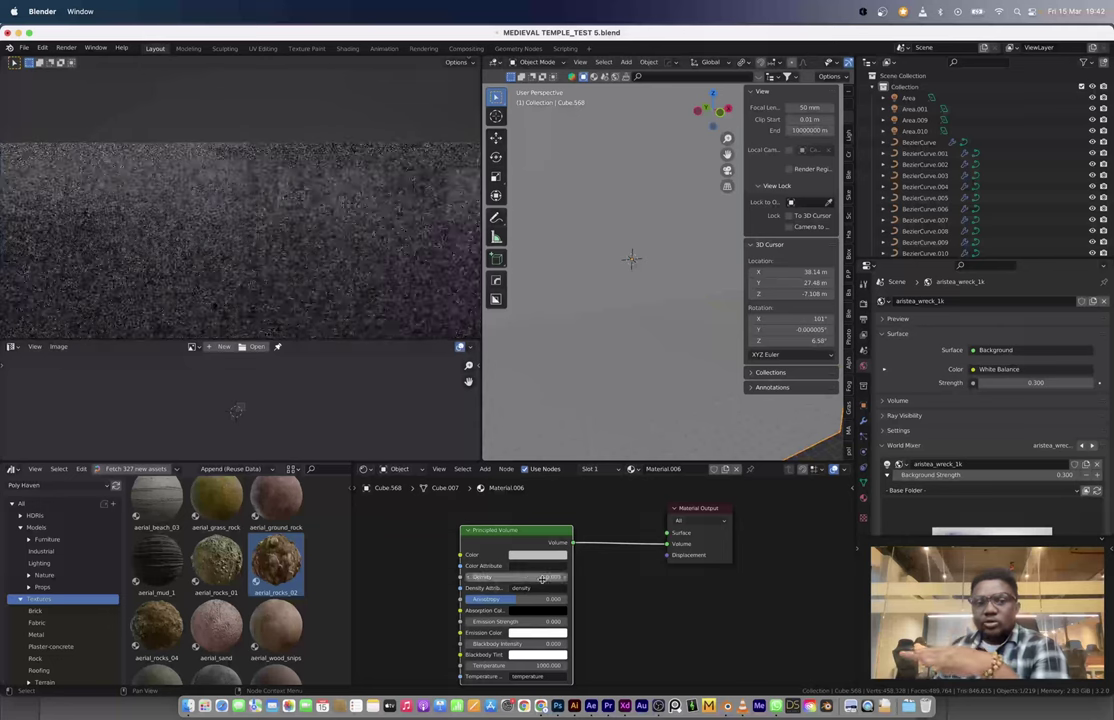
{"action": "left_click", "coordinate": [864, 404]}
{"action": "scroll", "coordinate": [990, 420], "scroll_direction": "down", "scroll_amount": 10}
{"action": "left_click", "coordinate": [1030, 489]}
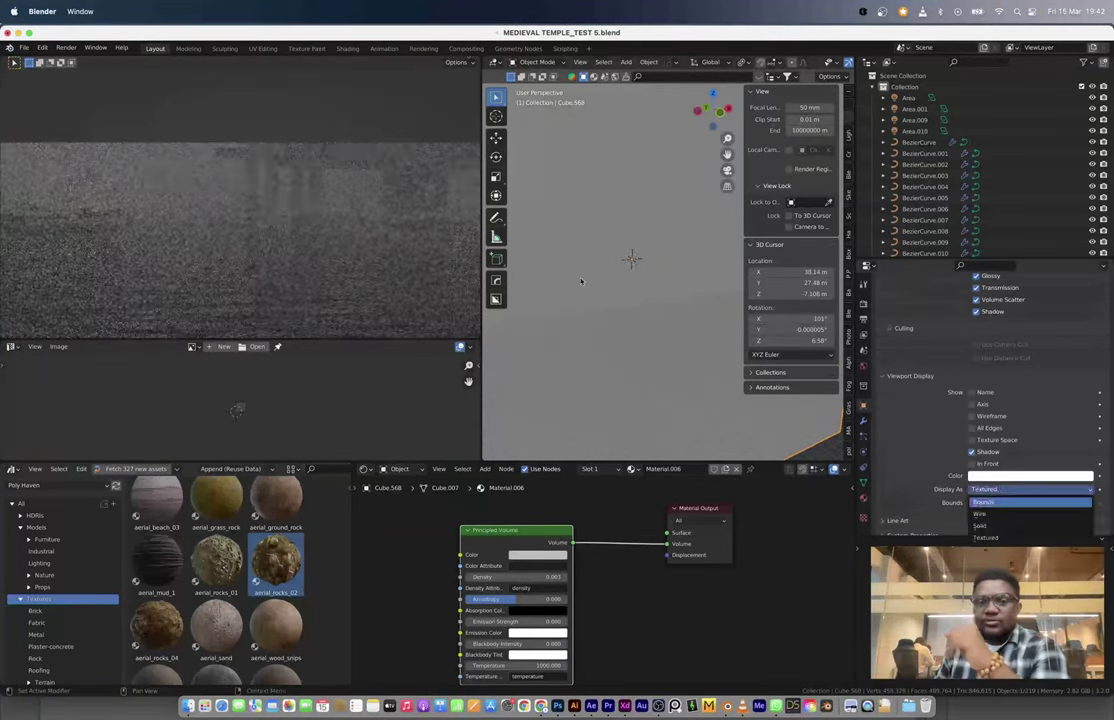
{"action": "left_click", "coordinate": [1030, 501]}
{"action": "key", "text": "Return"}
Step: Select the grey tiles object Cube.569 and start moving it vertically
{"action": "scroll", "coordinate": [380, 282], "scroll_direction": "down", "scroll_amount": 3}
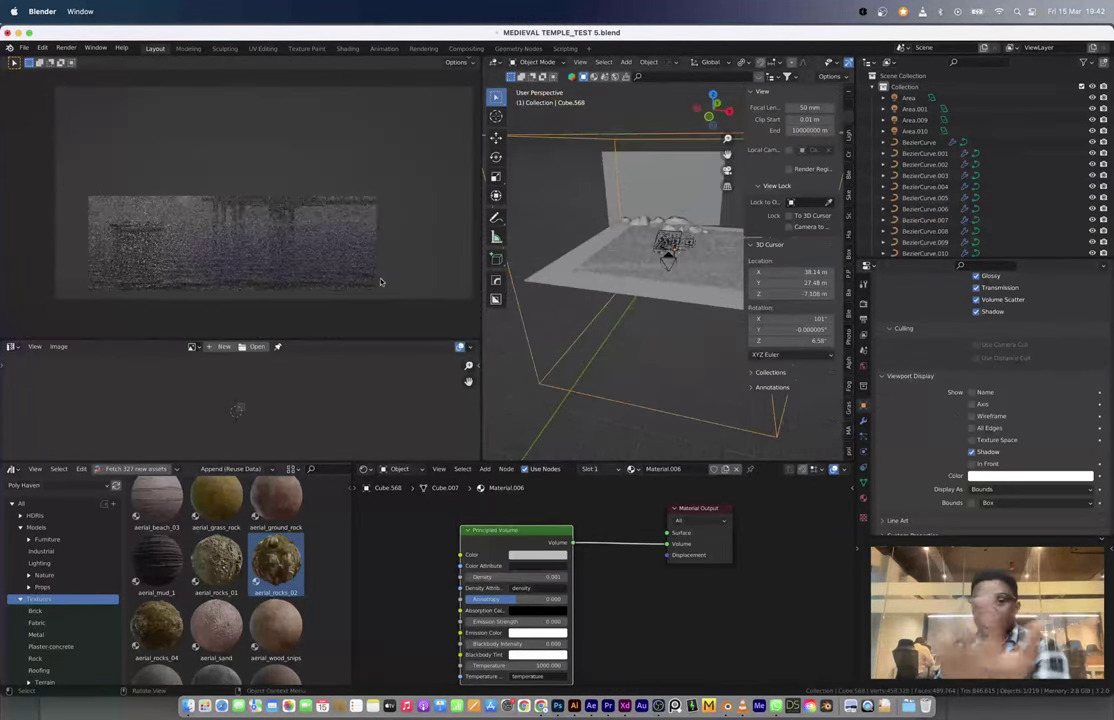
{"action": "scroll", "coordinate": [620, 260], "scroll_direction": "up", "scroll_amount": 5}
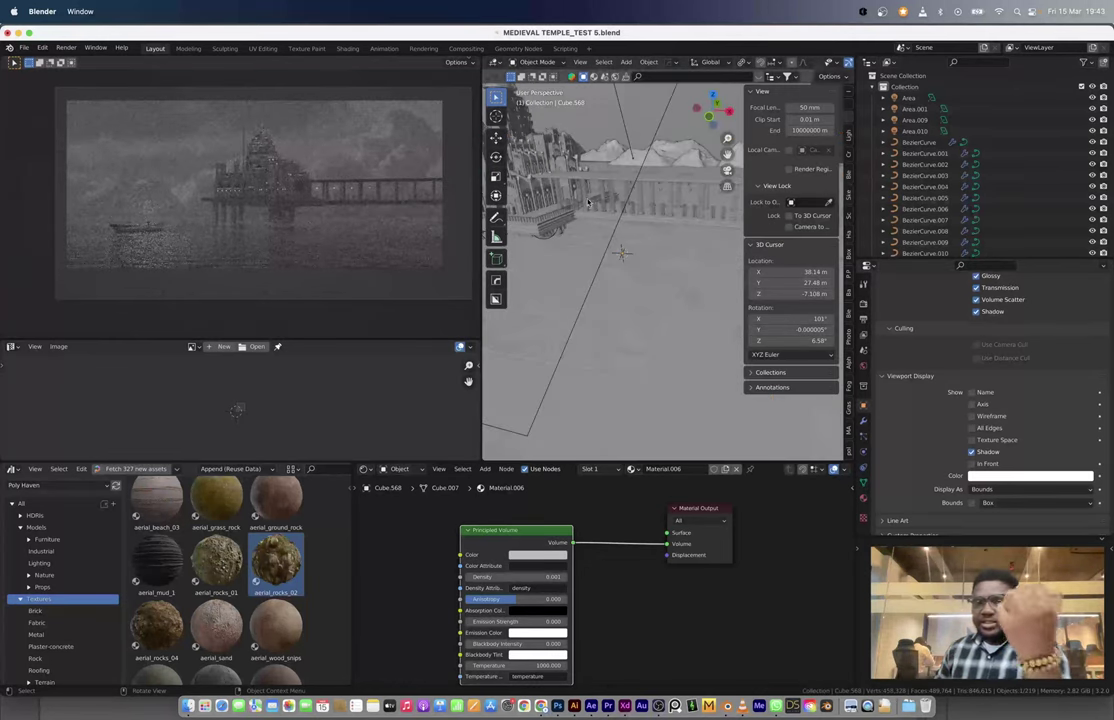
{"action": "left_click", "coordinate": [588, 222]}
{"action": "key", "text": "g"}
{"action": "key", "text": "z"}
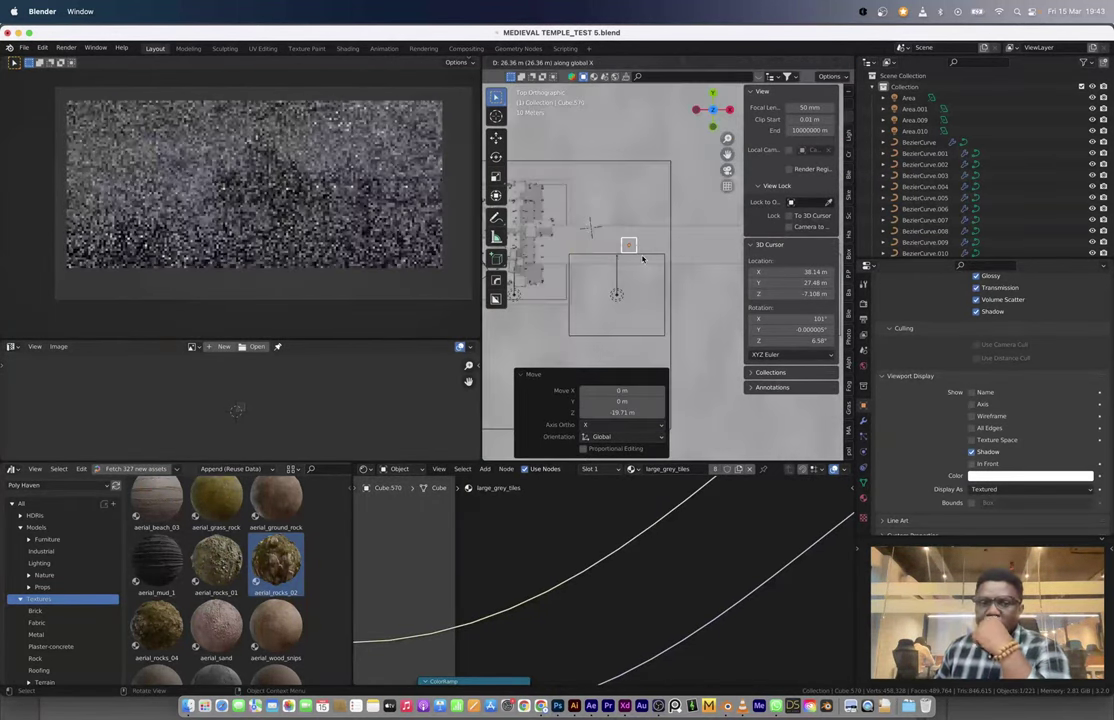
Step: Place a linked copy of the block 26.356 m along X
{"action": "key", "text": "alt+d"}
{"action": "key", "text": "x"}
{"action": "left_click", "coordinate": [652, 257]}
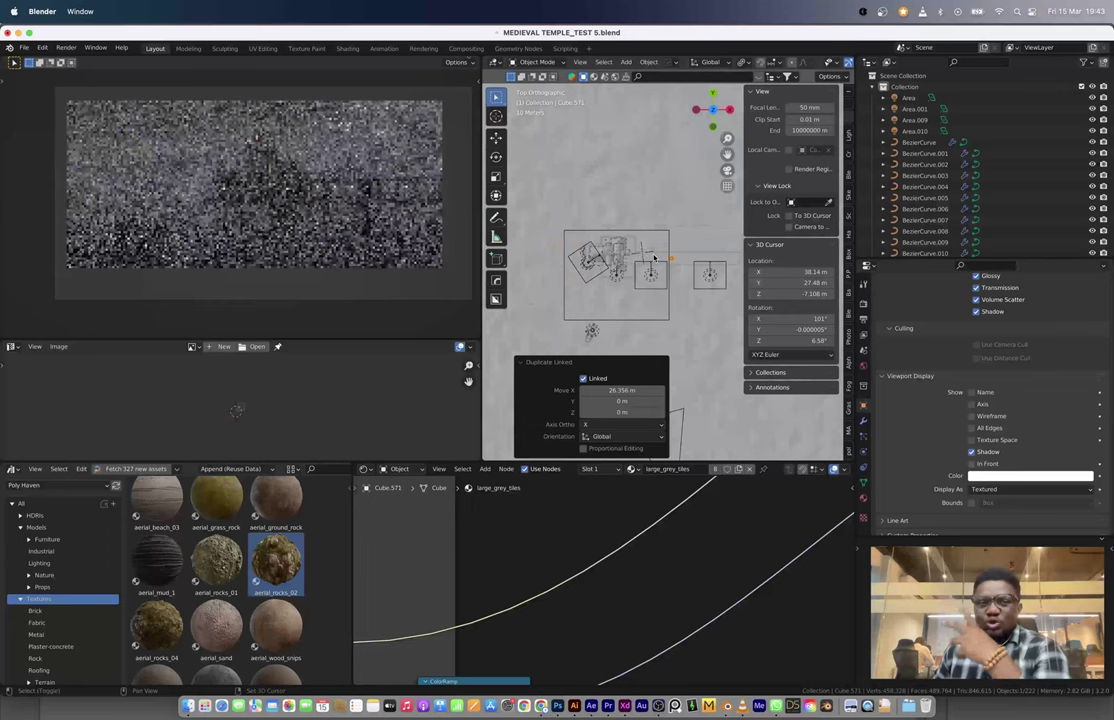
{"action": "middle_click_drag", "start_coordinate": [646, 261], "coordinate": [610, 255]}
{"action": "key", "text": "ctrl+z"}
{"action": "key", "text": "ctrl+z"}
Step: Select the Area.009 and Point.008 lights to check their Ray Visibility settings
{"action": "left_click", "coordinate": [610, 257]}
{"action": "scroll", "coordinate": [985, 470], "scroll_direction": "down", "scroll_amount": 3}
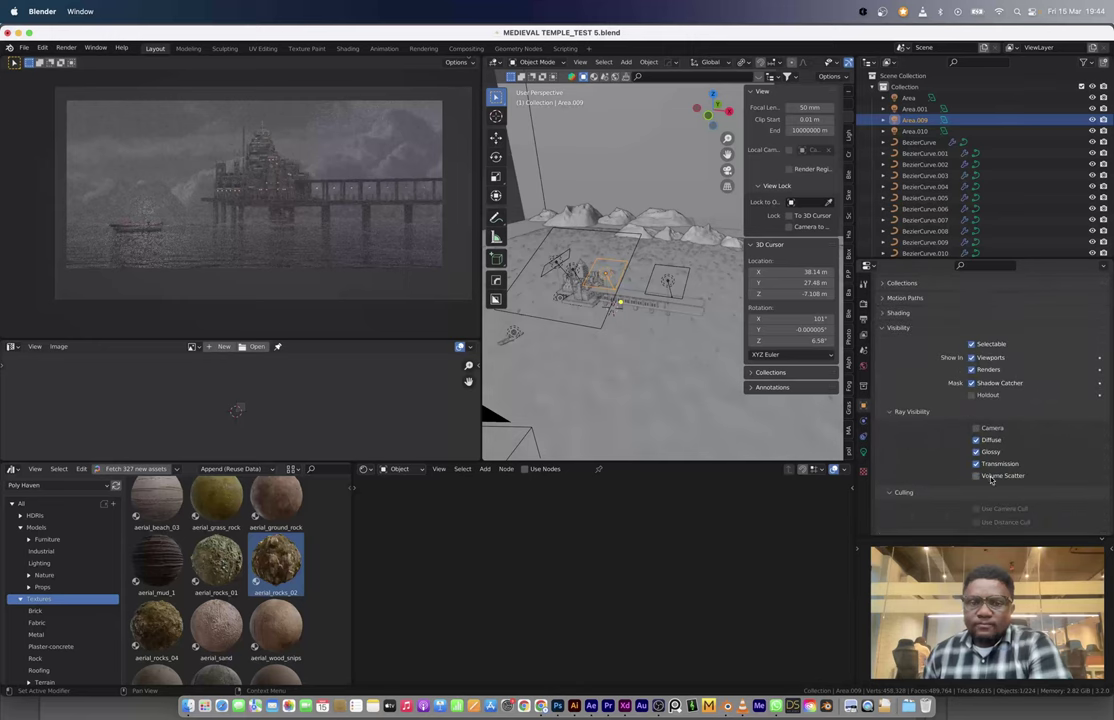
{"action": "left_click", "coordinate": [620, 302]}
{"action": "key", "text": "KP_Decimal"}
{"action": "scroll", "coordinate": [1002, 404], "scroll_direction": "down", "scroll_amount": 2}
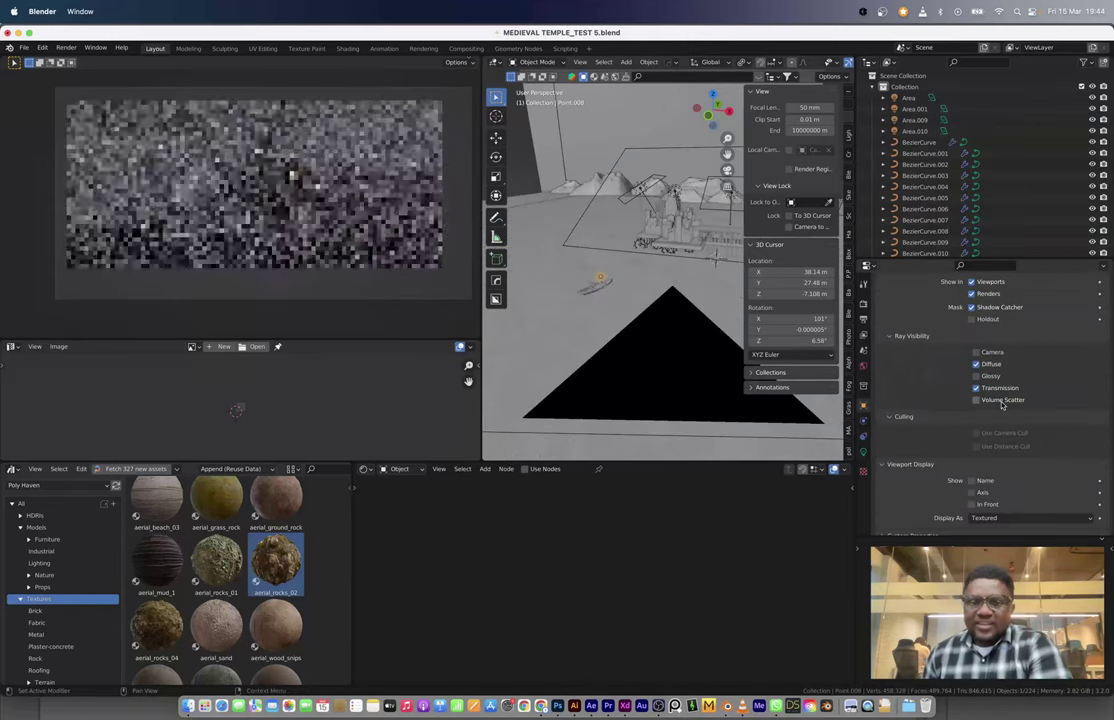
Step: Set the fog volume cube's density to 0.003
{"action": "scroll", "coordinate": [654, 274], "scroll_direction": "down", "scroll_amount": 6}
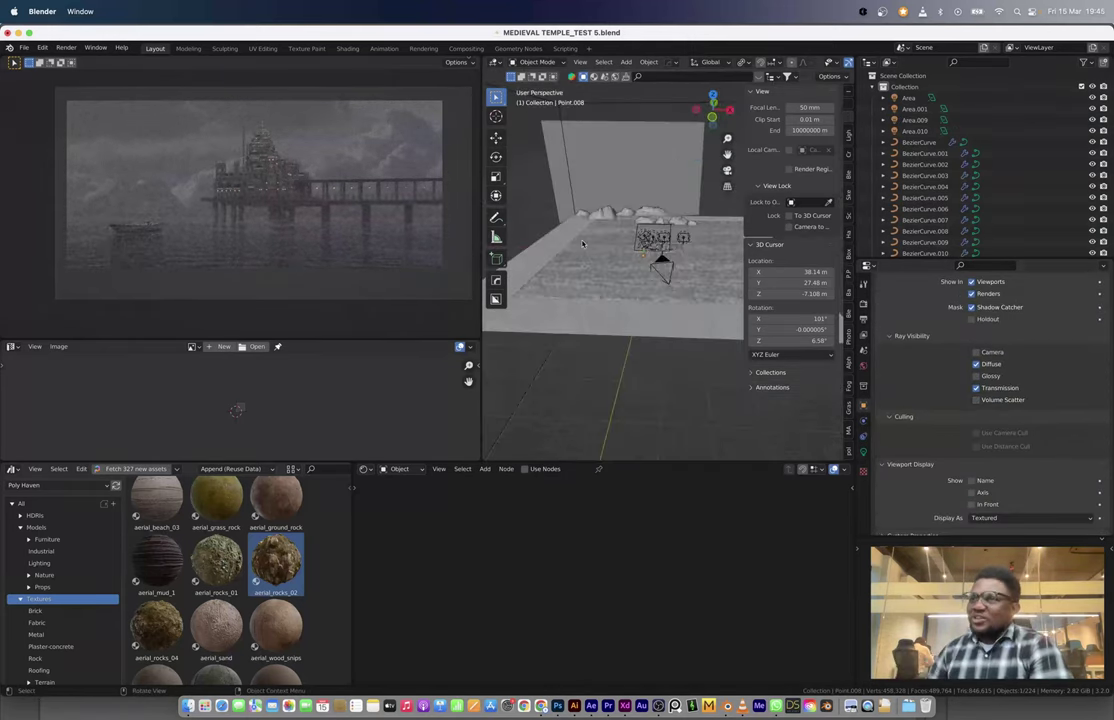
{"action": "left_click", "coordinate": [656, 272]}
{"action": "double_click", "coordinate": [585, 524]}
{"action": "type", "text": "0.003"}
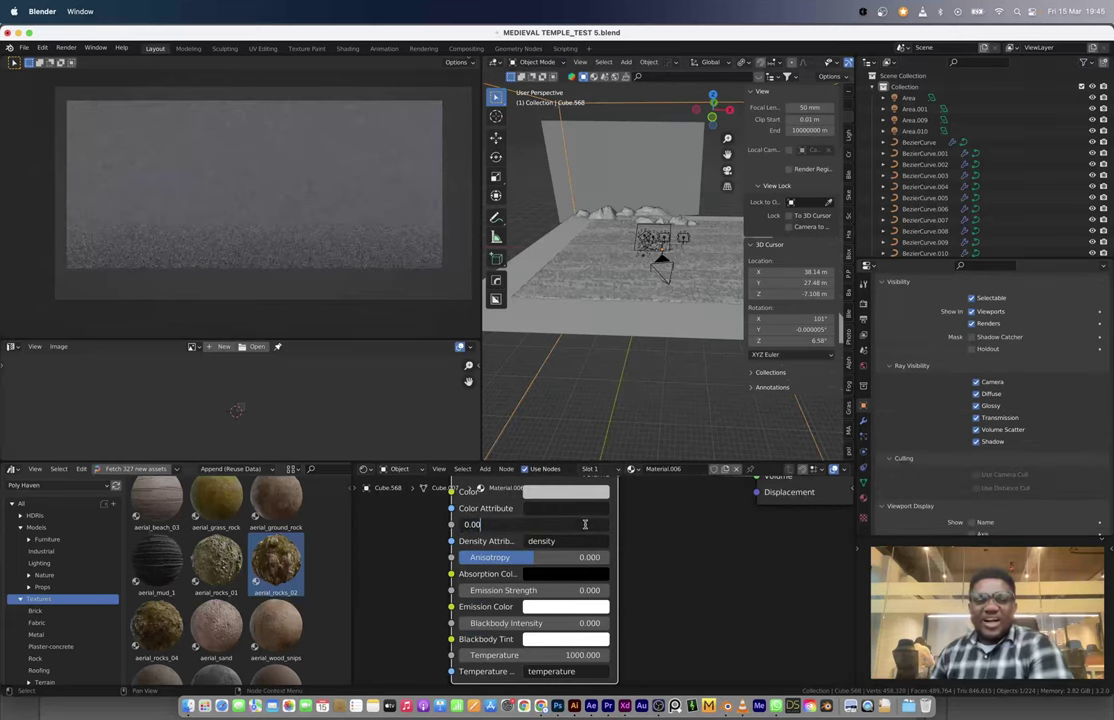
{"action": "key", "text": "Return"}
Step: Select the second volume cube and scale it along Z
{"action": "middle_click_drag", "start_coordinate": [640, 300], "coordinate": [700, 340]}
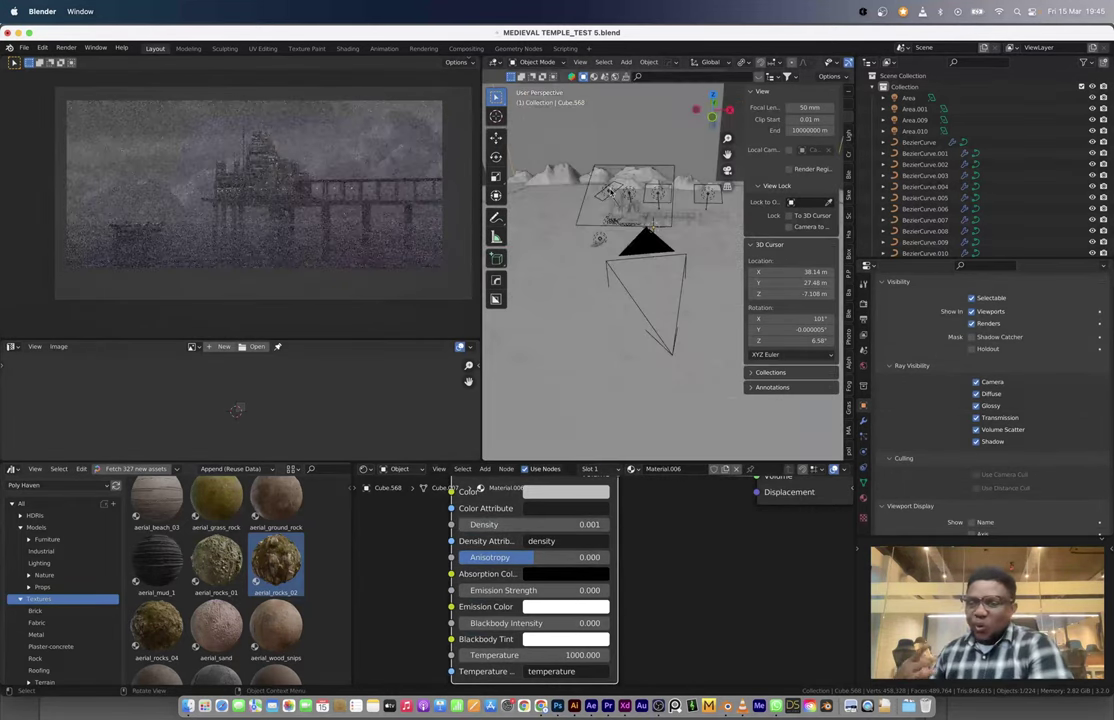
{"action": "left_click", "coordinate": [915, 108]}
{"action": "middle_click_drag", "start_coordinate": [613, 285], "coordinate": [600, 280]}
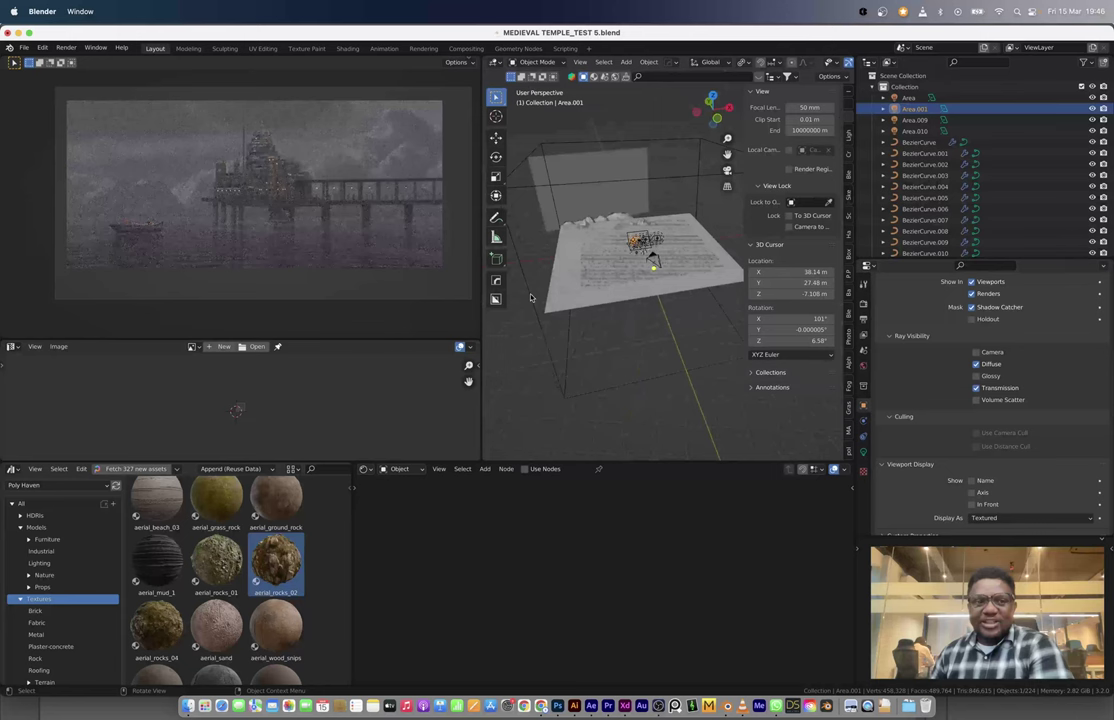
{"action": "left_click", "coordinate": [595, 262]}
{"action": "key", "text": "s"}
{"action": "key", "text": "z"}
{"action": "left_click", "coordinate": [588, 289]}
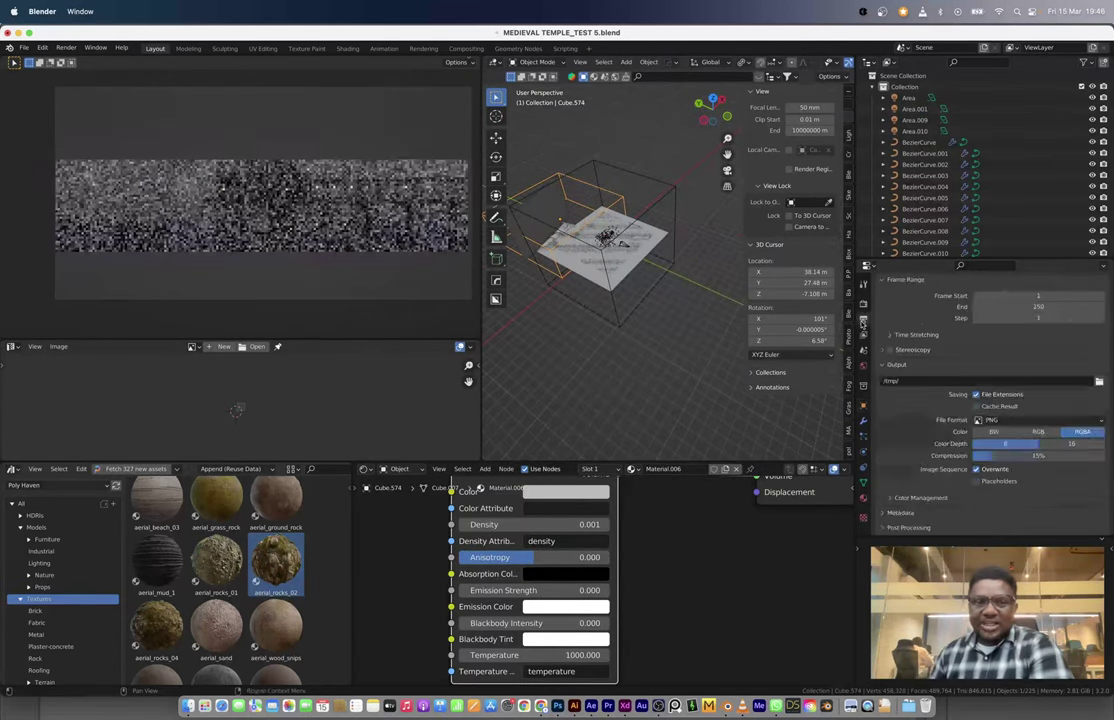
Step: Delete the extra volume cube and orbit back onto the temple
{"action": "key", "text": "x"}
{"action": "left_click", "coordinate": [520, 232]}
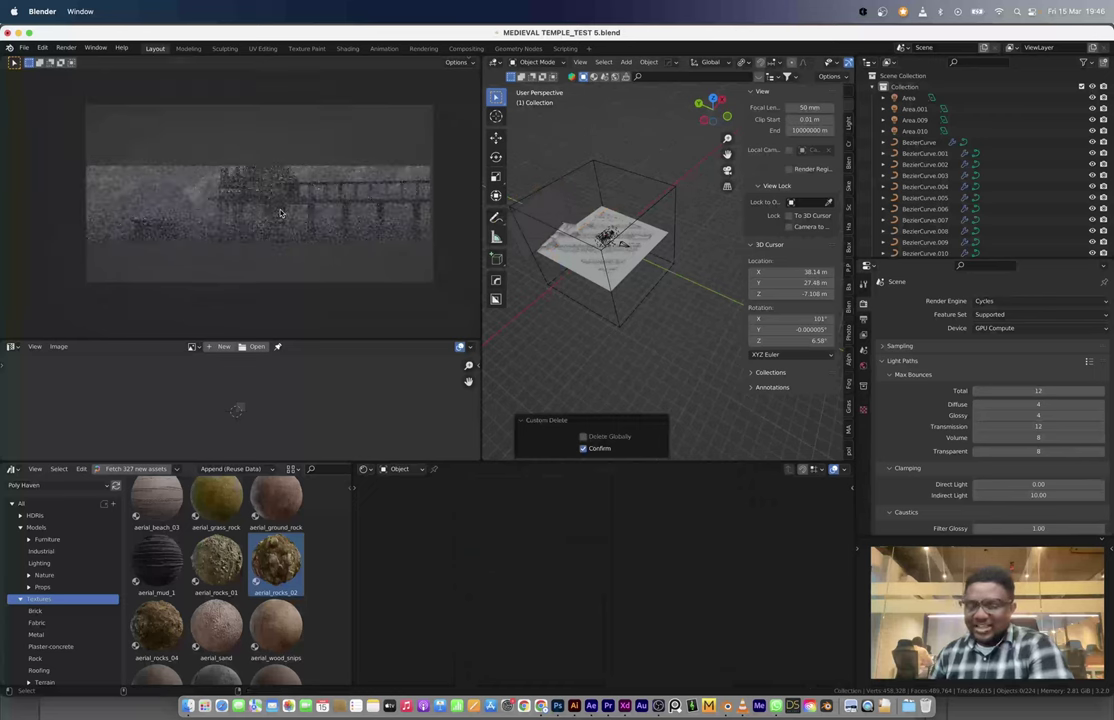
{"action": "scroll", "coordinate": [281, 213], "scroll_direction": "up", "scroll_amount": 5}
{"action": "middle_click_drag", "start_coordinate": [600, 250], "coordinate": [650, 240]}
{"action": "scroll", "coordinate": [630, 250], "scroll_direction": "up", "scroll_amount": 3}
Step: Switch the left viewport to solid shading and widen the 3D view
{"action": "scroll", "coordinate": [630, 250], "scroll_direction": "down", "scroll_amount": 3}
{"action": "key", "text": "ctrl+z"}
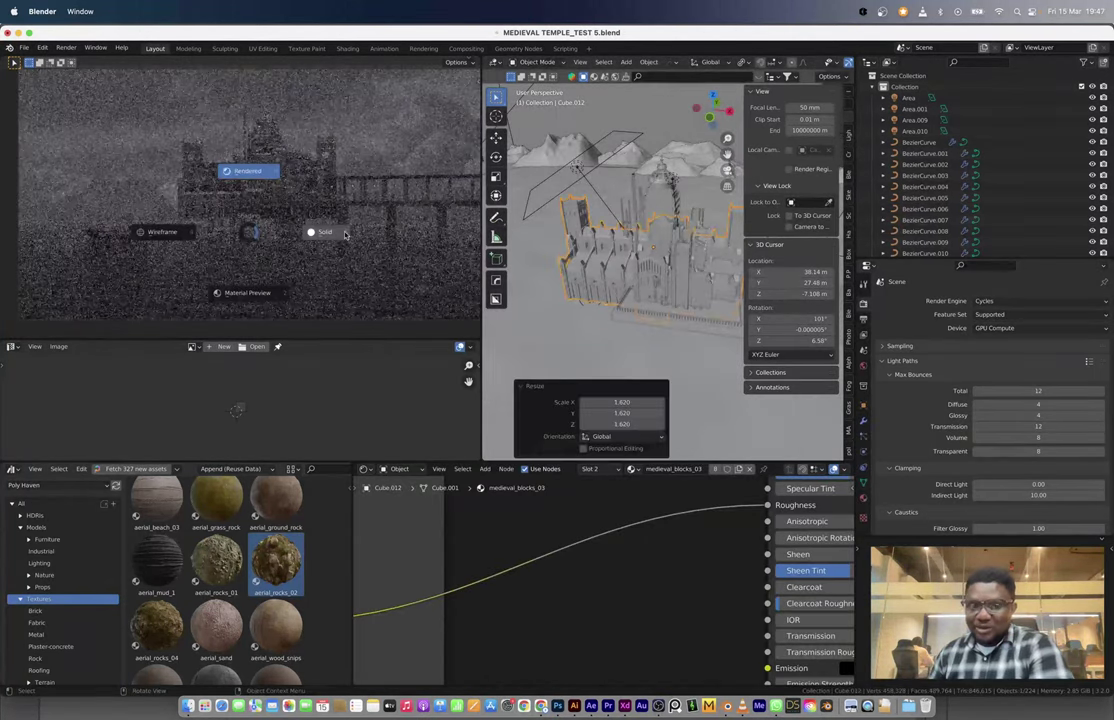
{"action": "left_click", "coordinate": [345, 234]}
{"action": "left_click_drag", "start_coordinate": [483, 250], "coordinate": [436, 250]}
Step: Move the curve piece along X and make a linked copy of the curves
{"action": "left_click", "coordinate": [632, 272]}
{"action": "key", "text": "g"}
{"action": "key", "text": "x"}
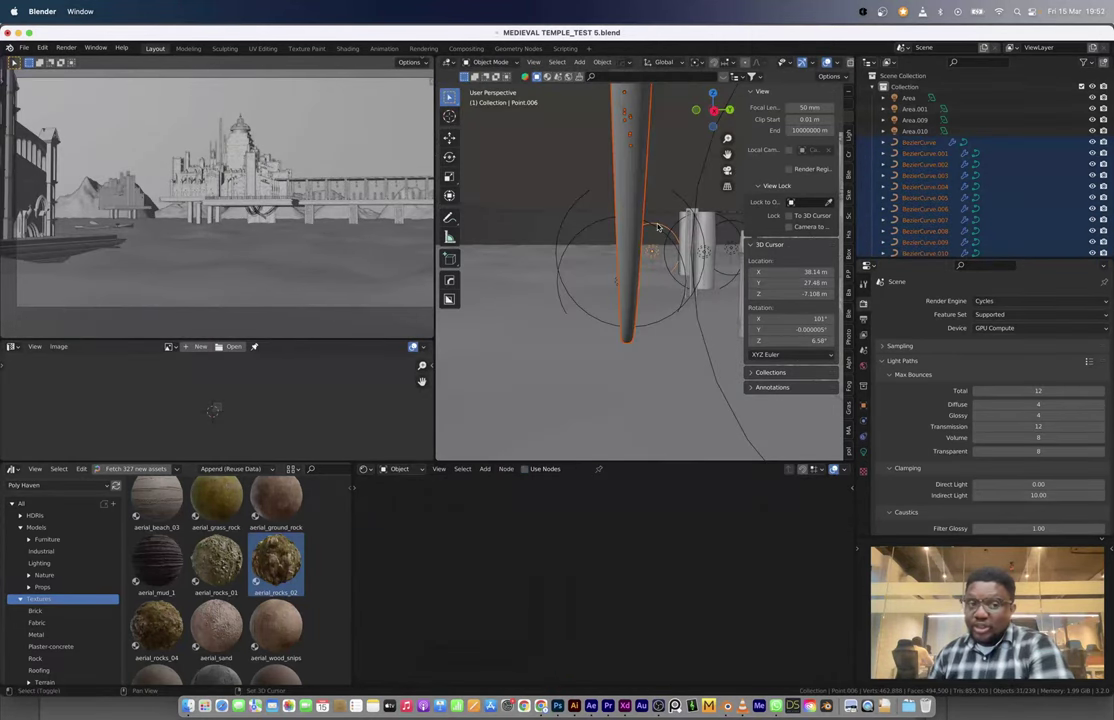
{"action": "key", "text": "alt+d"}
{"action": "key", "text": "Return"}
{"action": "key", "text": "KP_7"}
Step: Rotate the copied curves about 89°, raise them along Z, and render the left view
{"action": "key", "text": "r"}
{"action": "key", "text": "x"}
{"action": "left_click", "coordinate": [647, 263]}
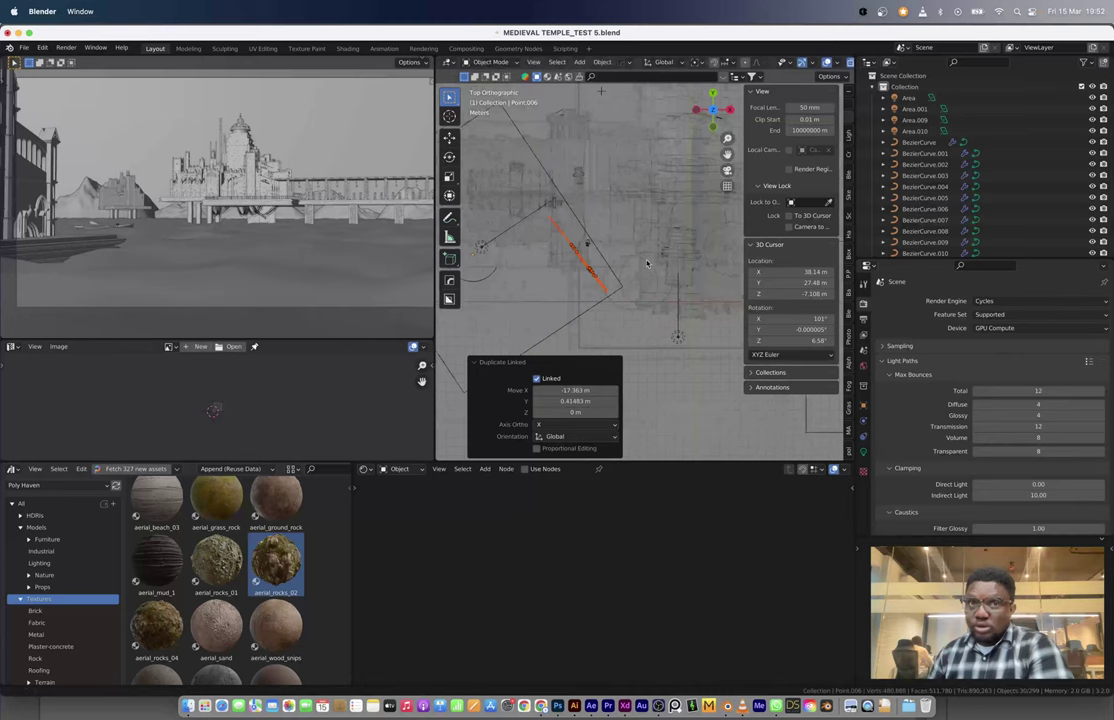
{"action": "left_click", "coordinate": [541, 254]}
{"action": "middle_click_drag", "start_coordinate": [541, 254], "coordinate": [575, 295]}
{"action": "key", "text": "g"}
{"action": "key", "text": "z"}
{"action": "left_click", "coordinate": [305, 150]}
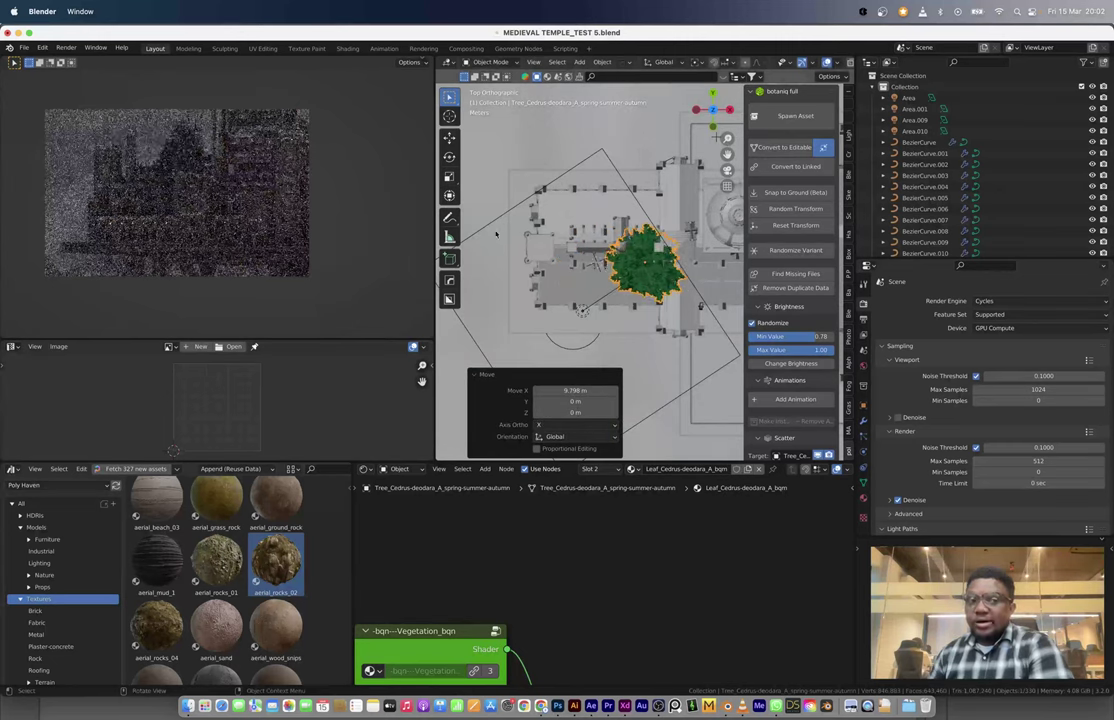
Step: Lower the cedar tree along Z into place on the temple grounds
{"action": "middle_click_drag", "start_coordinate": [621, 281], "coordinate": [600, 260]}
{"action": "key", "text": "g"}
{"action": "key", "text": "z"}
{"action": "left_click", "coordinate": [173, 166]}
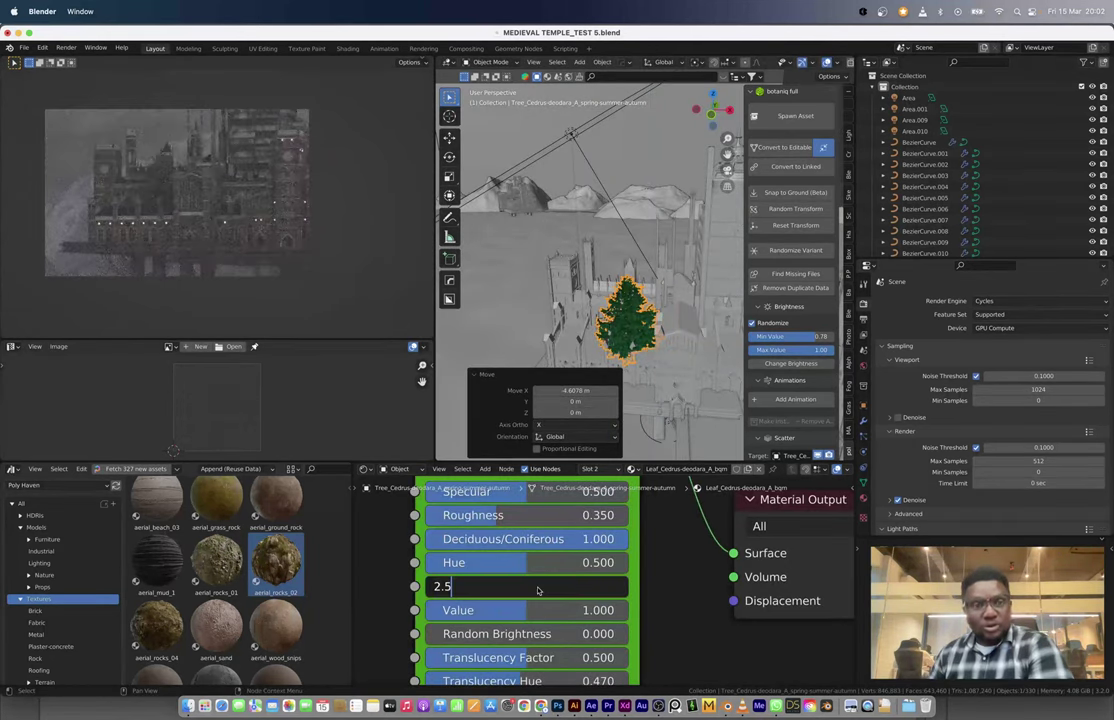
Step: Set the cedar leaf Saturation to 2.5 and place a duplicate beside the temple
{"action": "key", "text": "Return"}
{"action": "scroll", "coordinate": [537, 591], "scroll_direction": "down", "scroll_amount": 3}
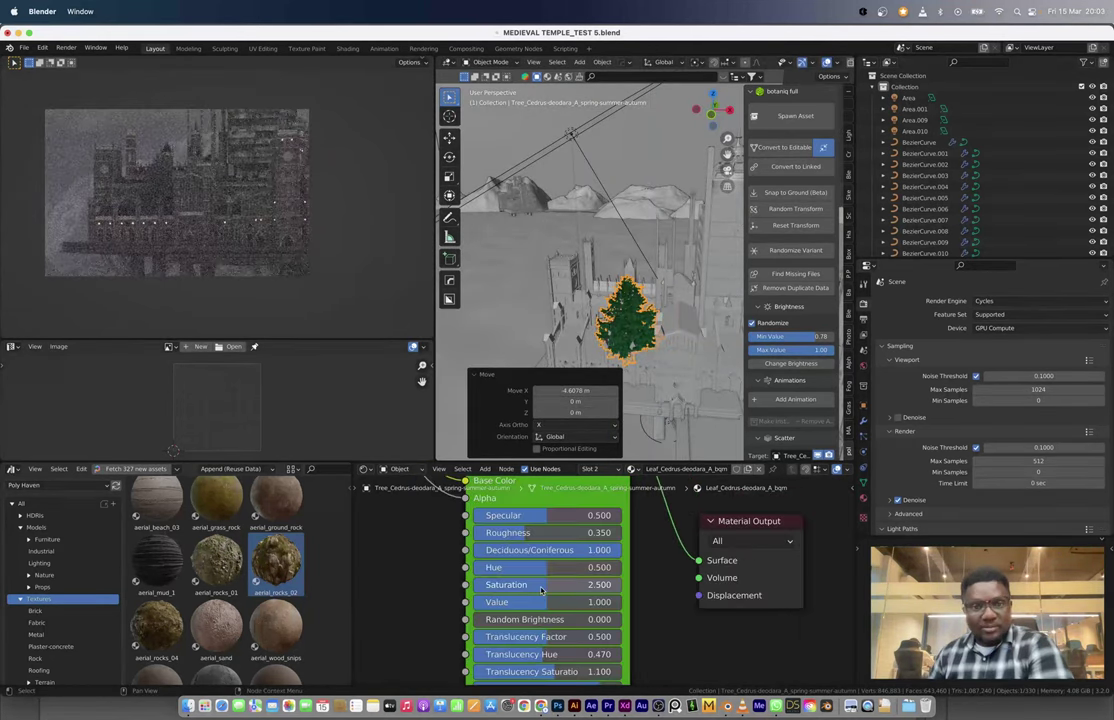
{"action": "scroll", "coordinate": [549, 554], "scroll_direction": "up", "scroll_amount": 3}
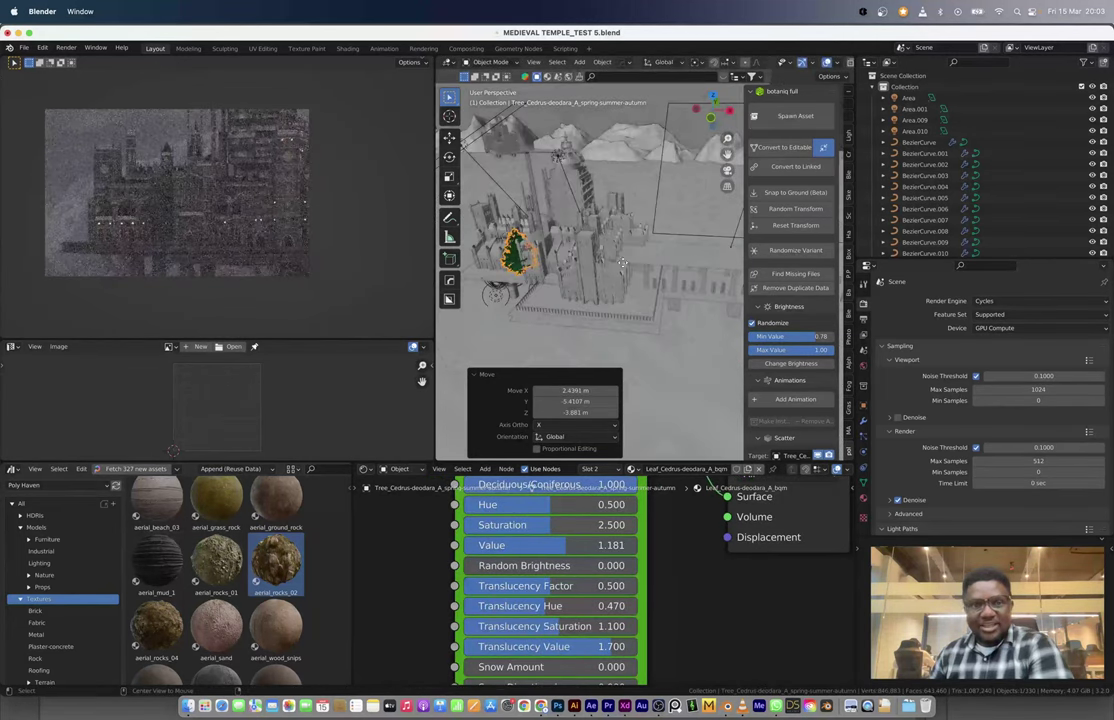
{"action": "key", "text": "shift+d"}
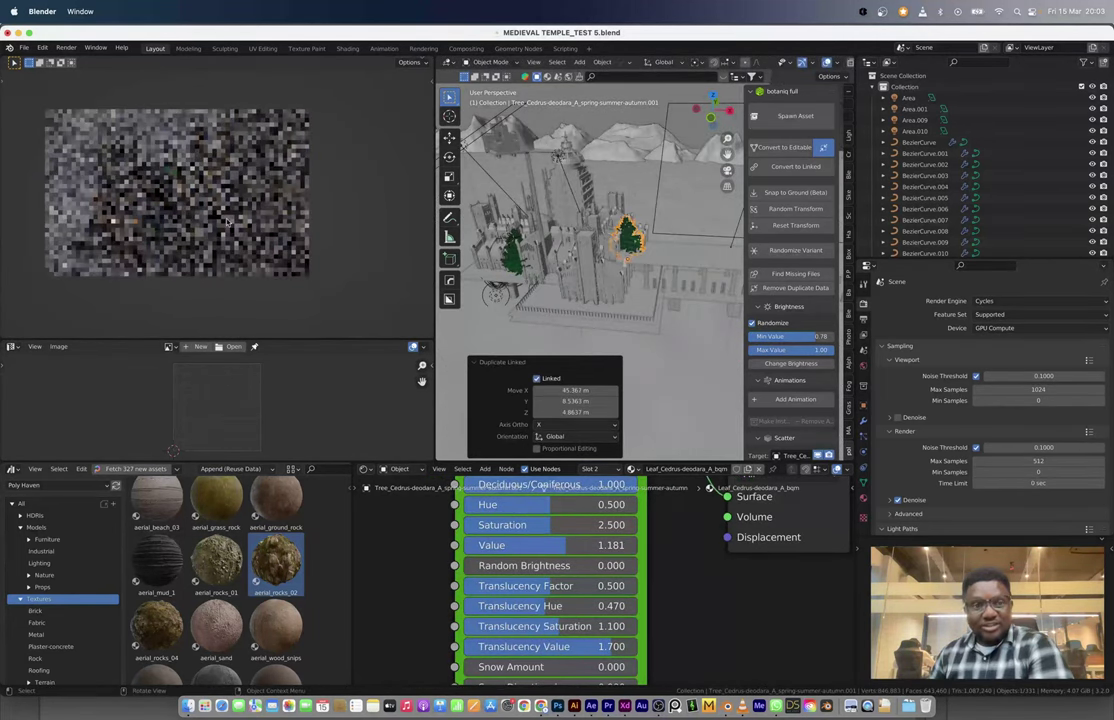
{"action": "left_click", "coordinate": [648, 247]}
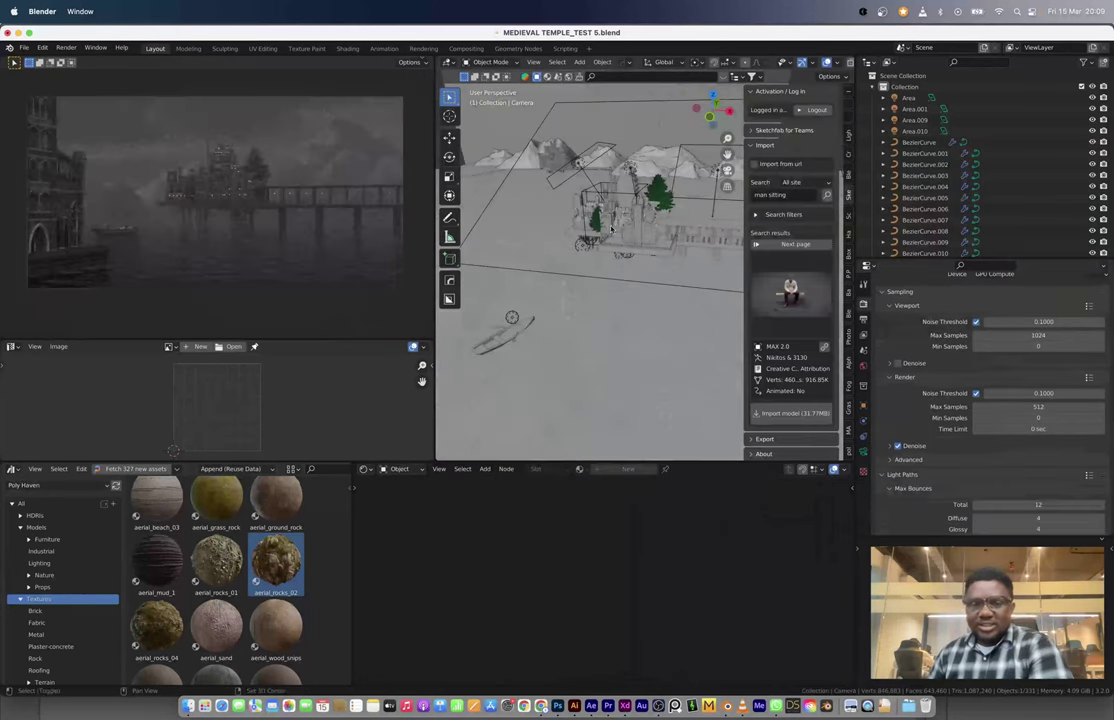
Step: Add the Abstract01 gobo spotlight from the Gobos library, clear its rotation, and raise it above the temple
{"action": "left_click", "coordinate": [51, 516]}
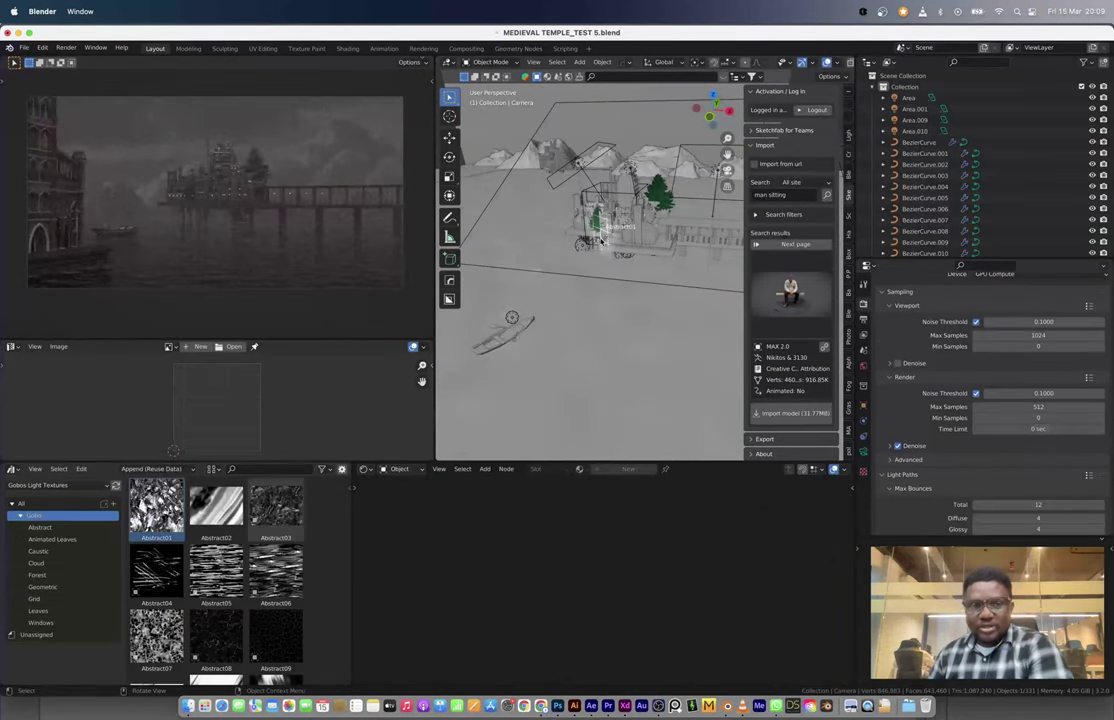
{"action": "left_click_drag", "start_coordinate": [603, 240], "coordinate": [605, 242]}
{"action": "middle_click_drag", "start_coordinate": [605, 242], "coordinate": [647, 270]}
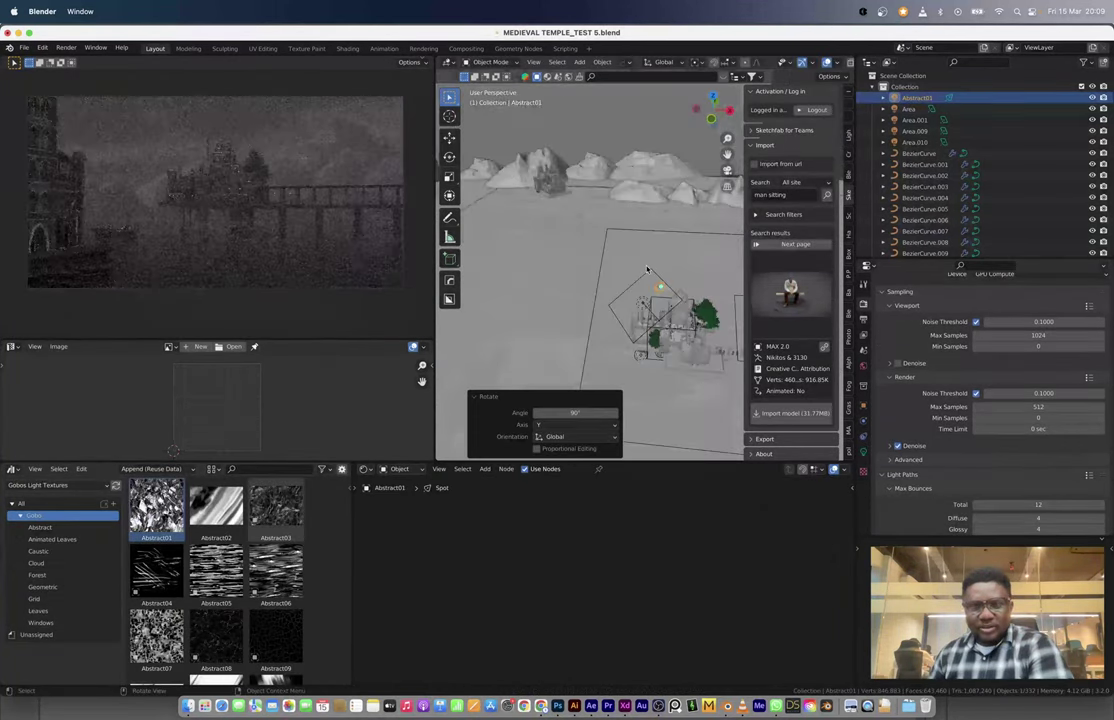
{"action": "key", "text": "alt+r"}
{"action": "key", "text": "KP_1"}
{"action": "key", "text": "g"}
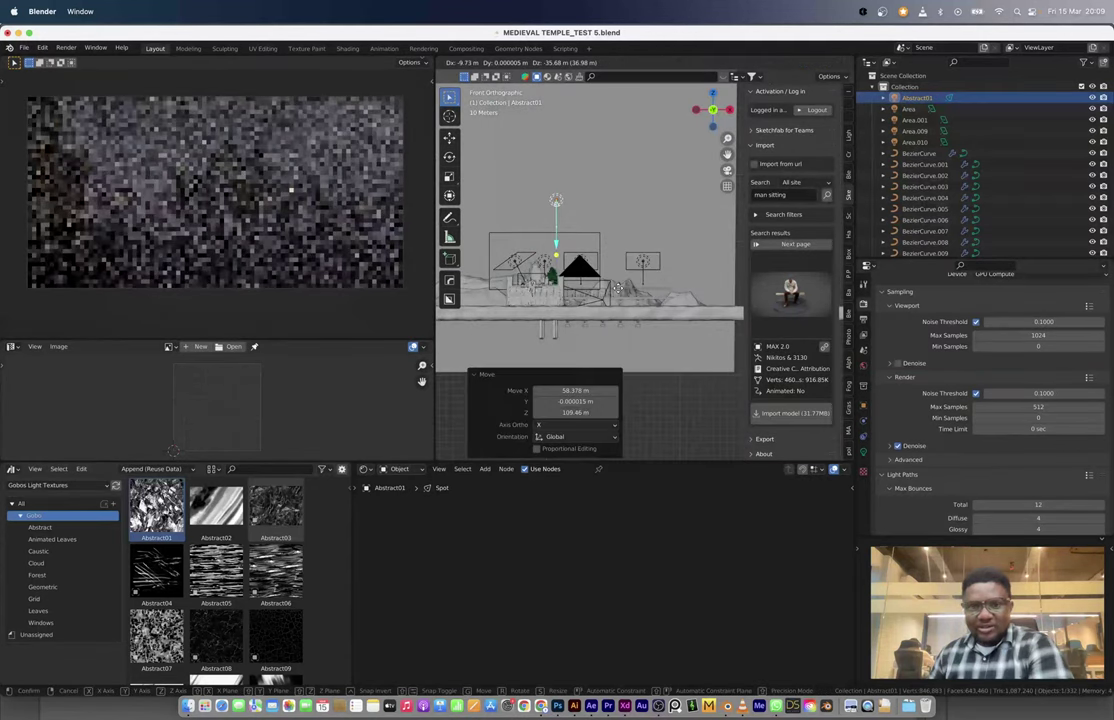
{"action": "left_click", "coordinate": [617, 288]}
Step: Raise the gobo spotlight's power to 384000 W
{"action": "left_click", "coordinate": [863, 452]}
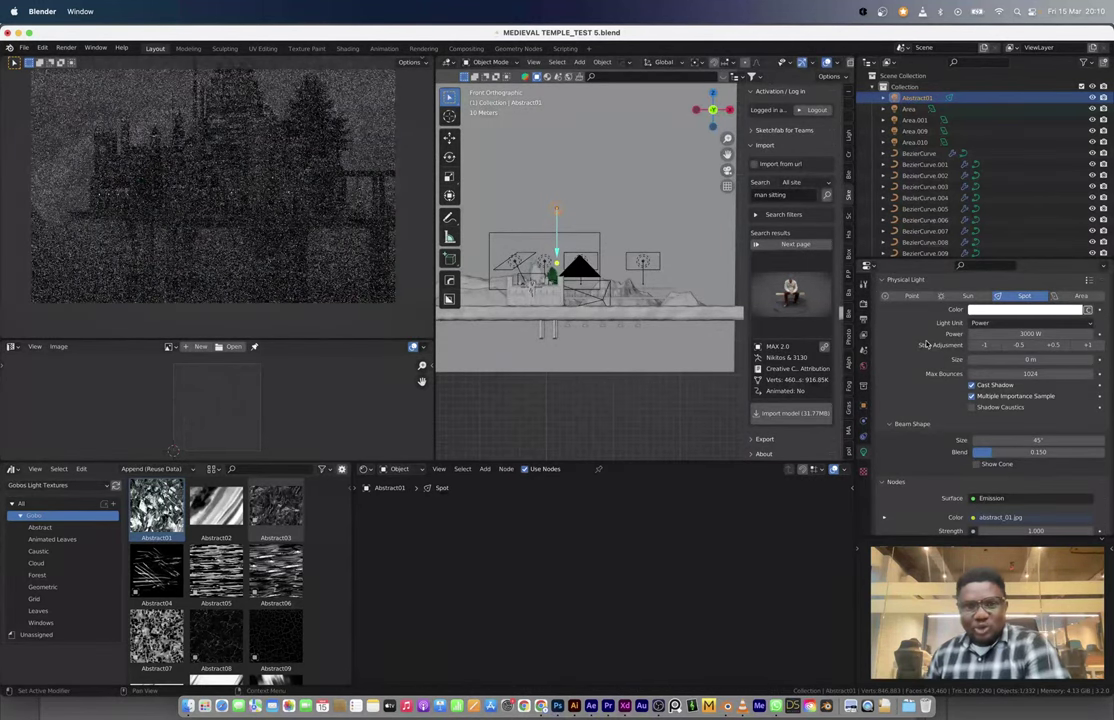
{"action": "left_click", "coordinate": [1089, 345]}
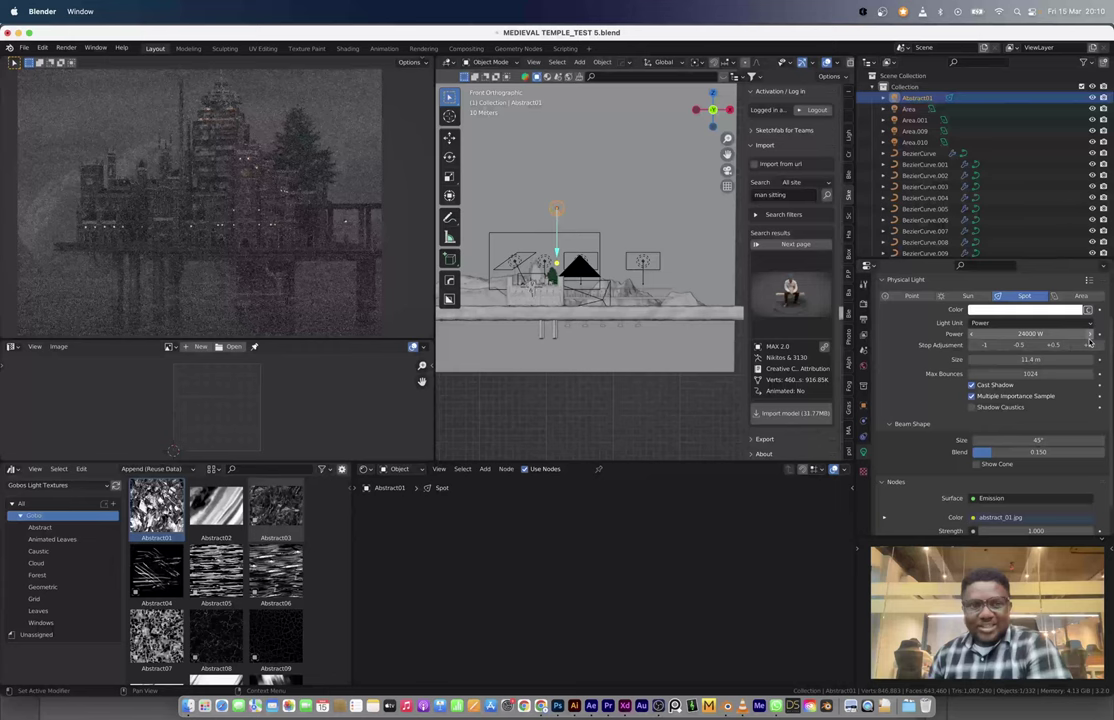
{"action": "left_click", "coordinate": [1089, 345]}
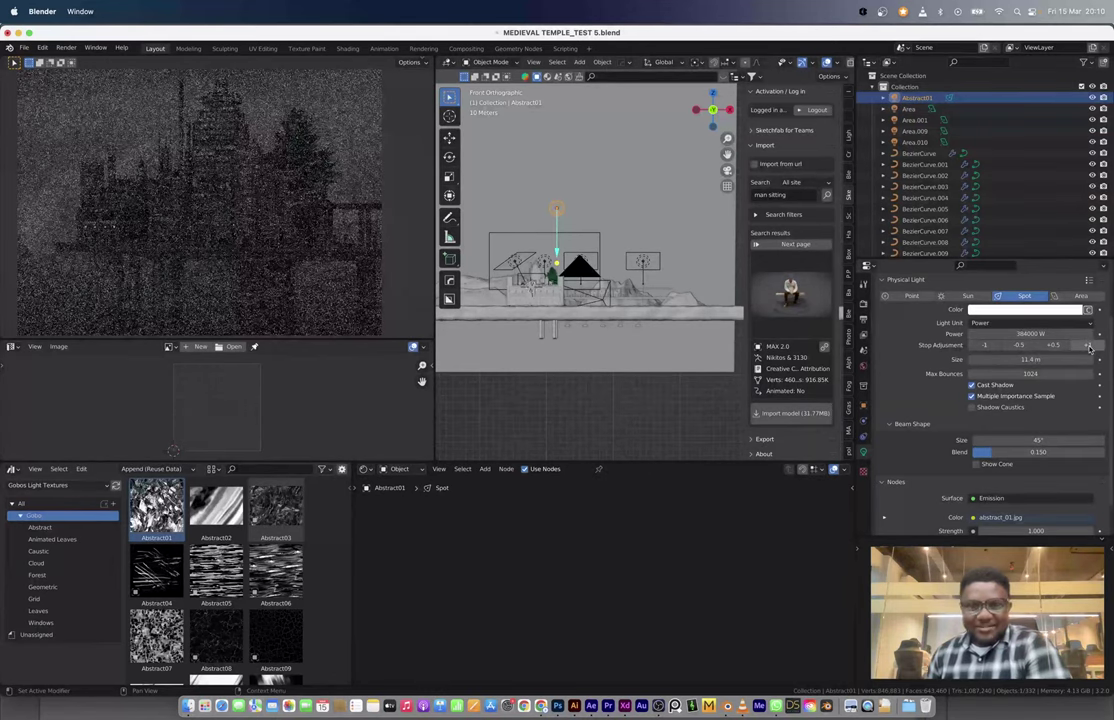
Step: Enlarge the gobo spotlight to a 15.9 m size
{"action": "key", "text": "x"}
{"action": "left_click", "coordinate": [587, 211]}
{"action": "key", "text": "super+z"}
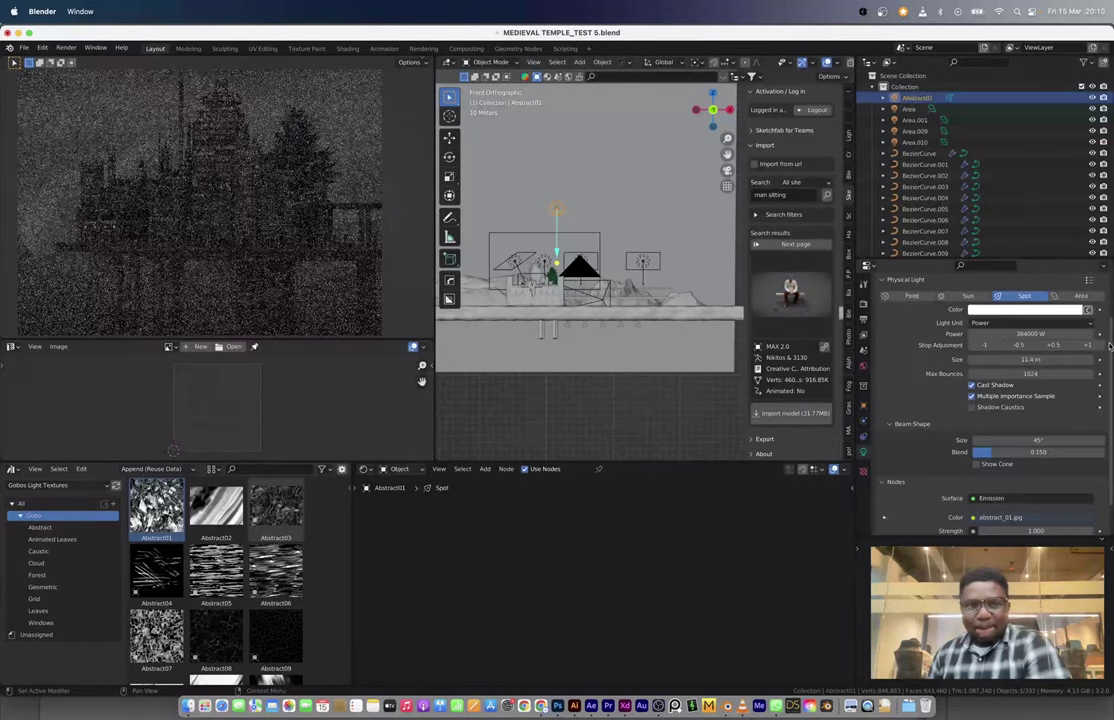
{"action": "key", "text": "s"}
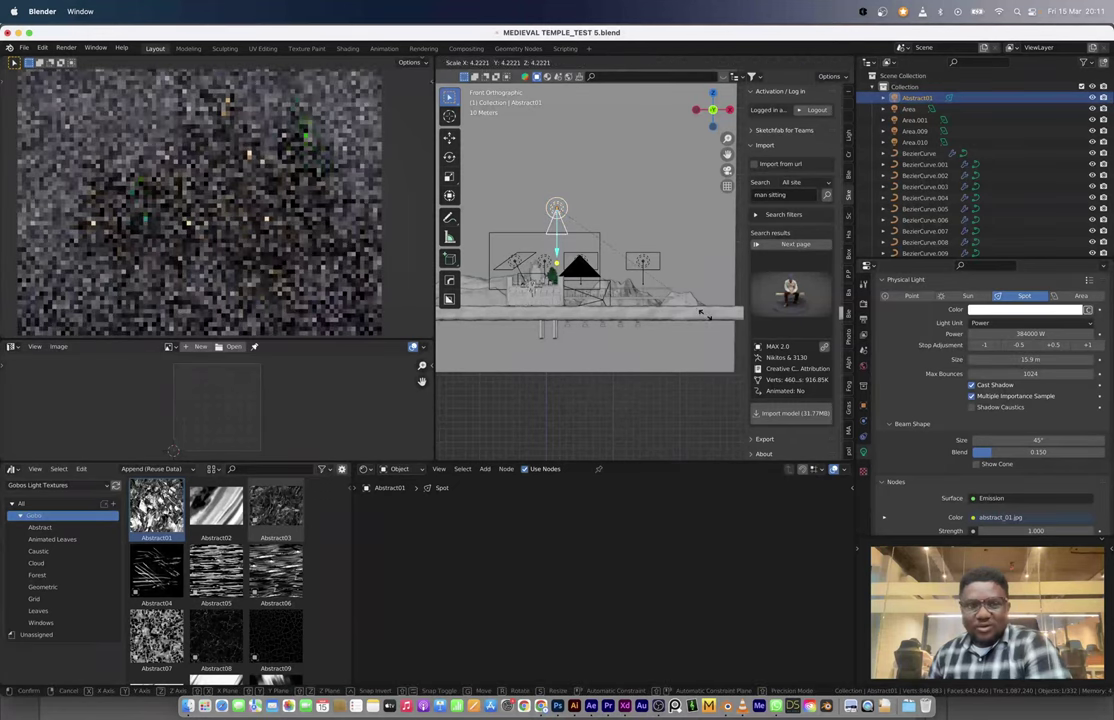
{"action": "left_click", "coordinate": [705, 316]}
Step: Move building block Cube.594 19.193 m along X
{"action": "middle_click_drag", "start_coordinate": [705, 316], "coordinate": [574, 284]}
{"action": "scroll", "coordinate": [576, 229], "scroll_direction": "down", "scroll_amount": 5}
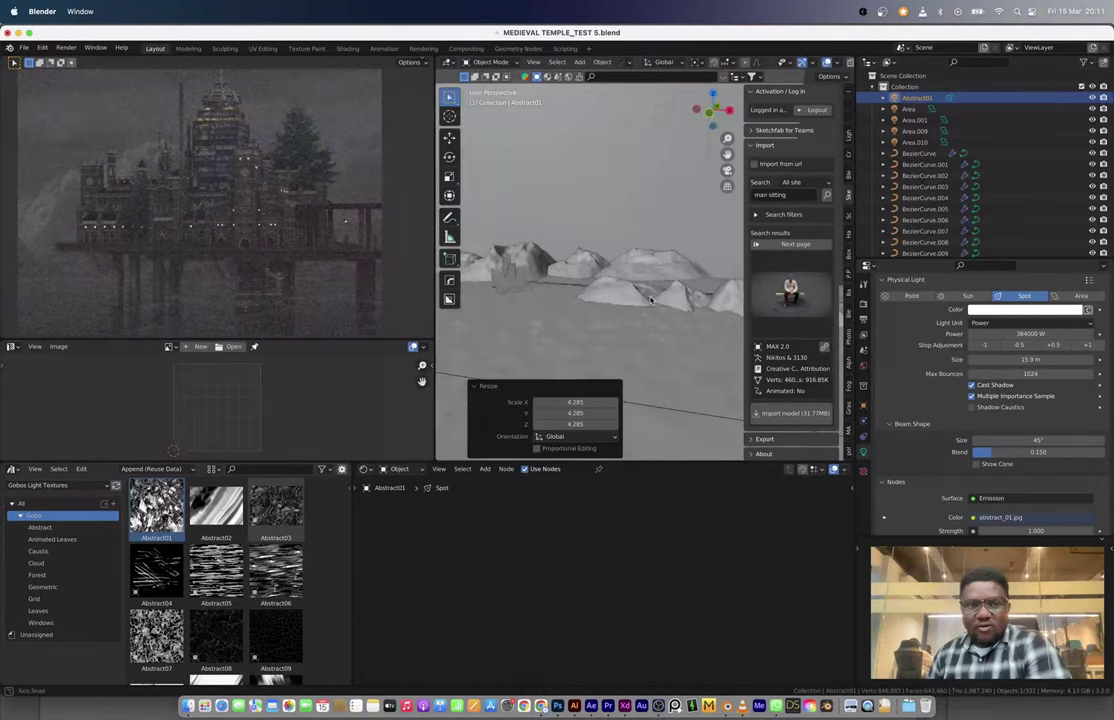
{"action": "middle_click_drag", "start_coordinate": [576, 229], "coordinate": [679, 214]}
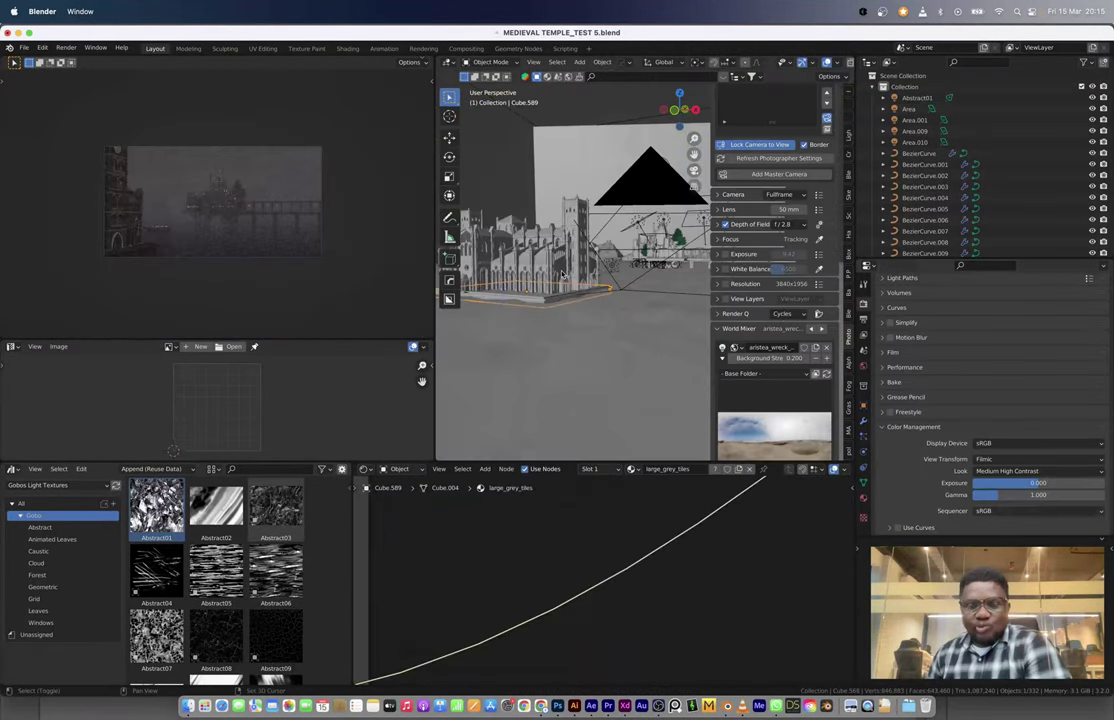
{"action": "left_click_drag", "start_coordinate": [562, 275], "coordinate": [617, 305]}
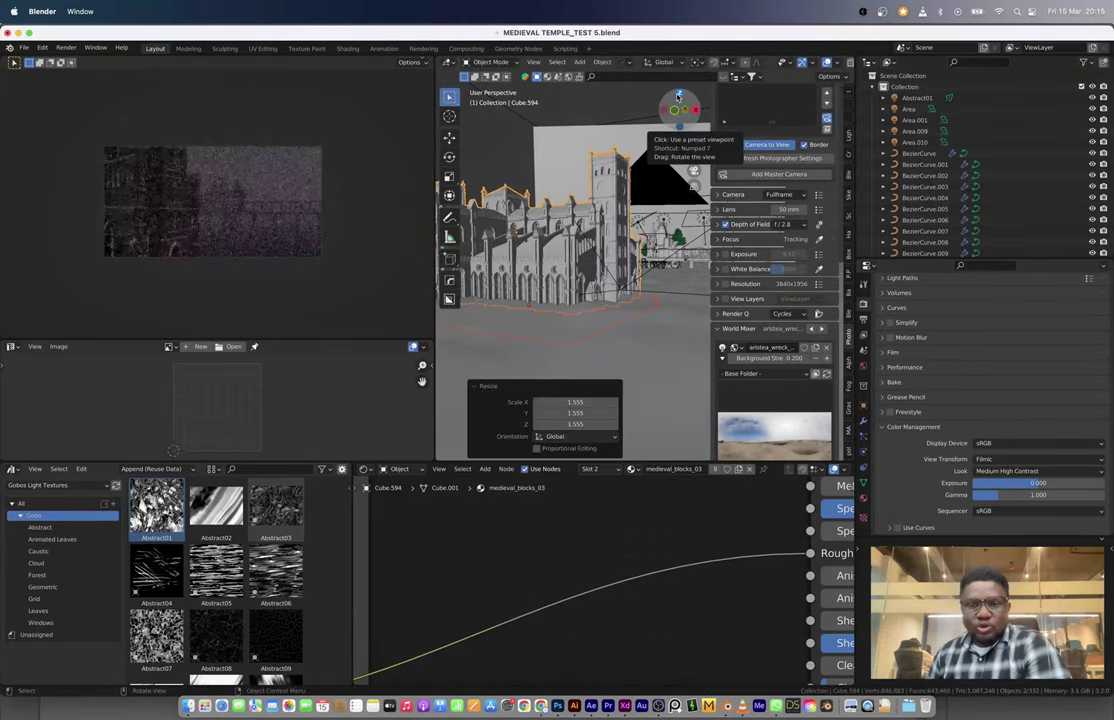
Step: Delete the extra building block Cube.589
{"action": "key", "text": "KP_7"}
{"action": "key", "text": "g"}
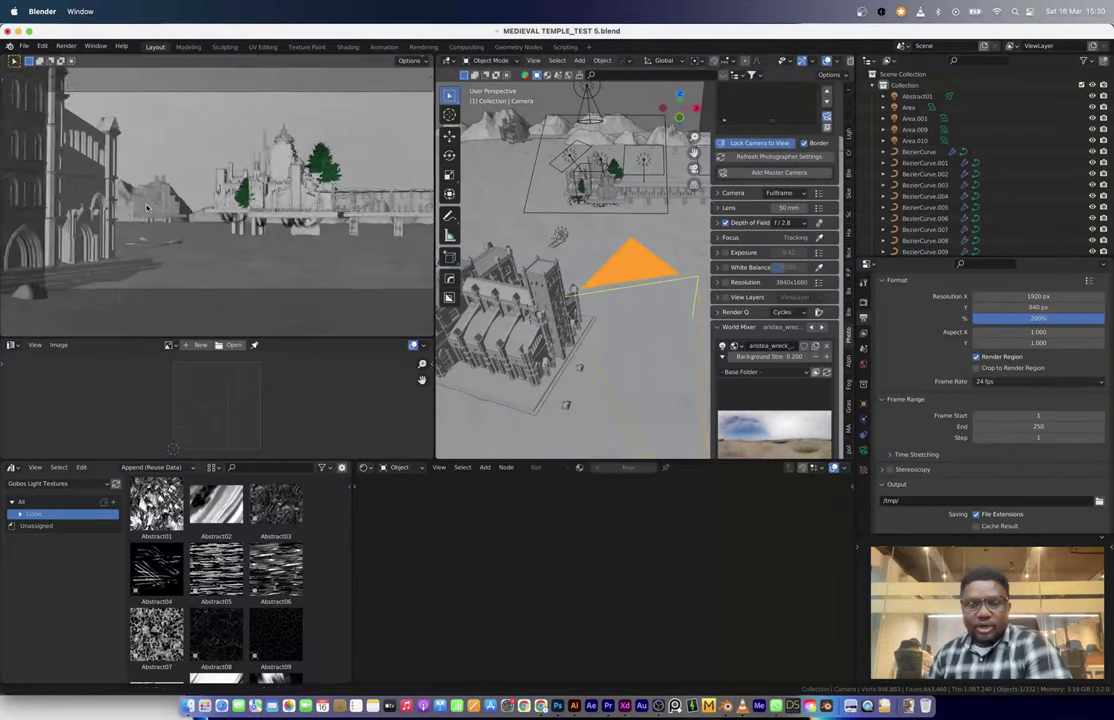
{"action": "left_click", "coordinate": [515, 398]}
{"action": "key", "text": "x"}
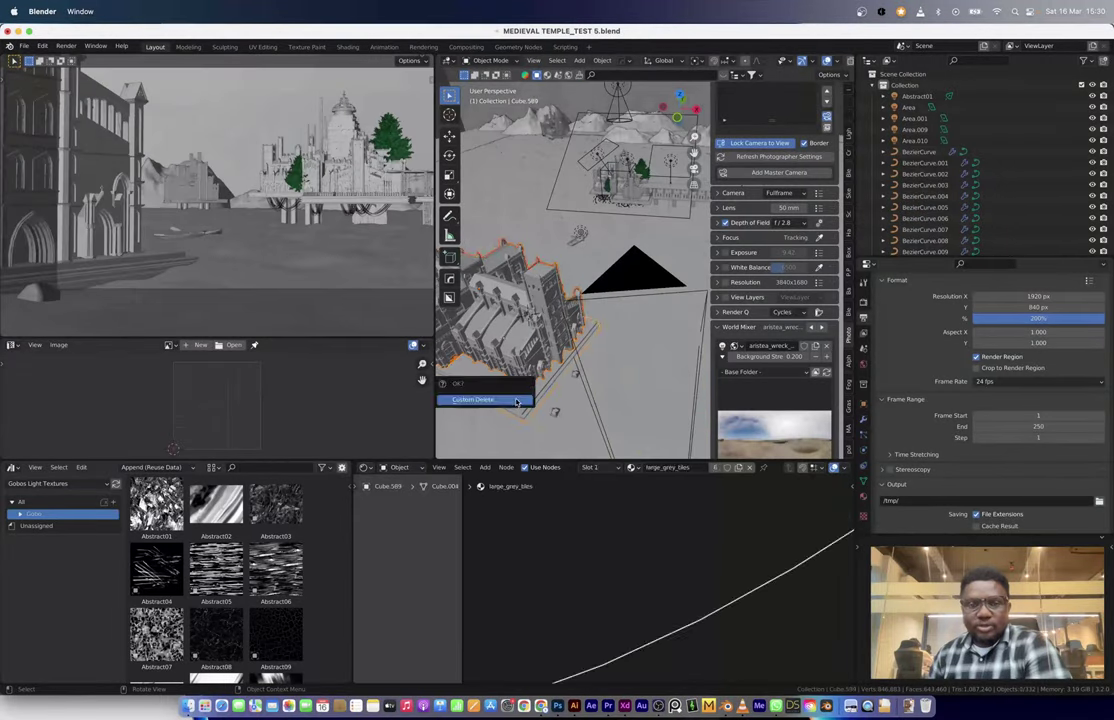
{"action": "left_click", "coordinate": [516, 400]}
{"action": "left_click", "coordinate": [263, 157]}
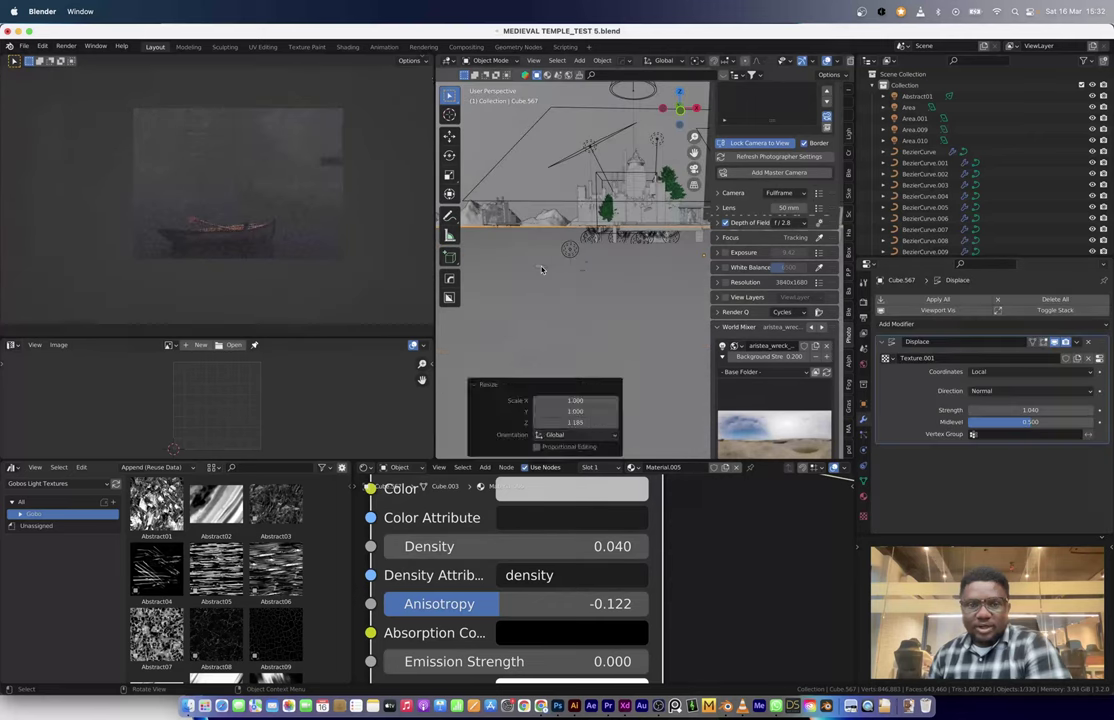
Step: Rotate point light Point.008 to about -168° around Z
{"action": "left_click", "coordinate": [569, 249]}
{"action": "key", "text": "r"}
{"action": "key", "text": "z"}
{"action": "left_click", "coordinate": [623, 307]}
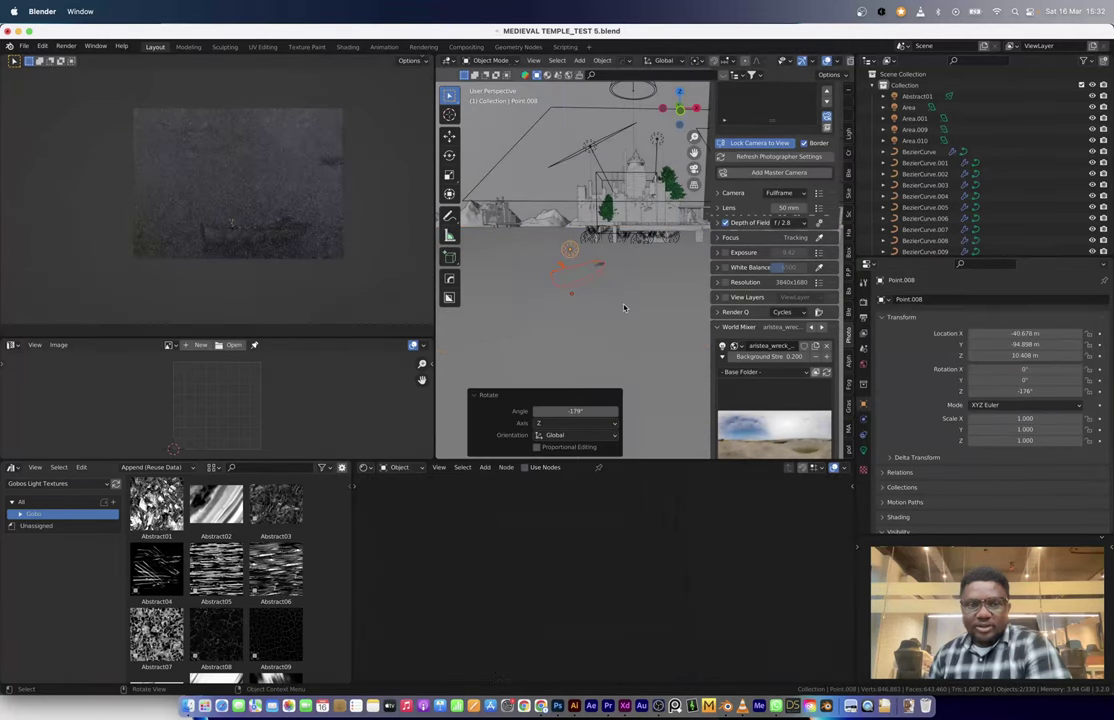
{"action": "key", "text": "r"}
{"action": "key", "text": "z"}
{"action": "left_click", "coordinate": [636, 291]}
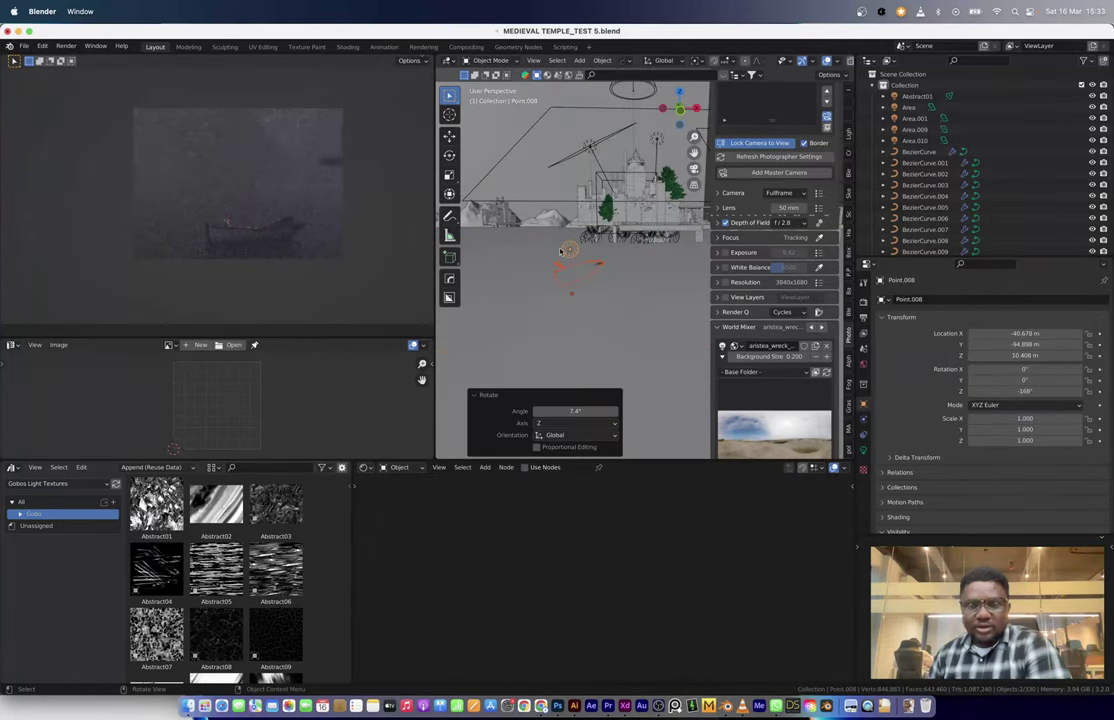
{"action": "middle_click_drag", "start_coordinate": [561, 251], "coordinate": [517, 268]}
Step: Make a linked duplicate of the point light with Alt+D and move it
{"action": "key", "text": "alt+d"}
{"action": "left_click", "coordinate": [541, 265]}
{"action": "left_click", "coordinate": [871, 478]}
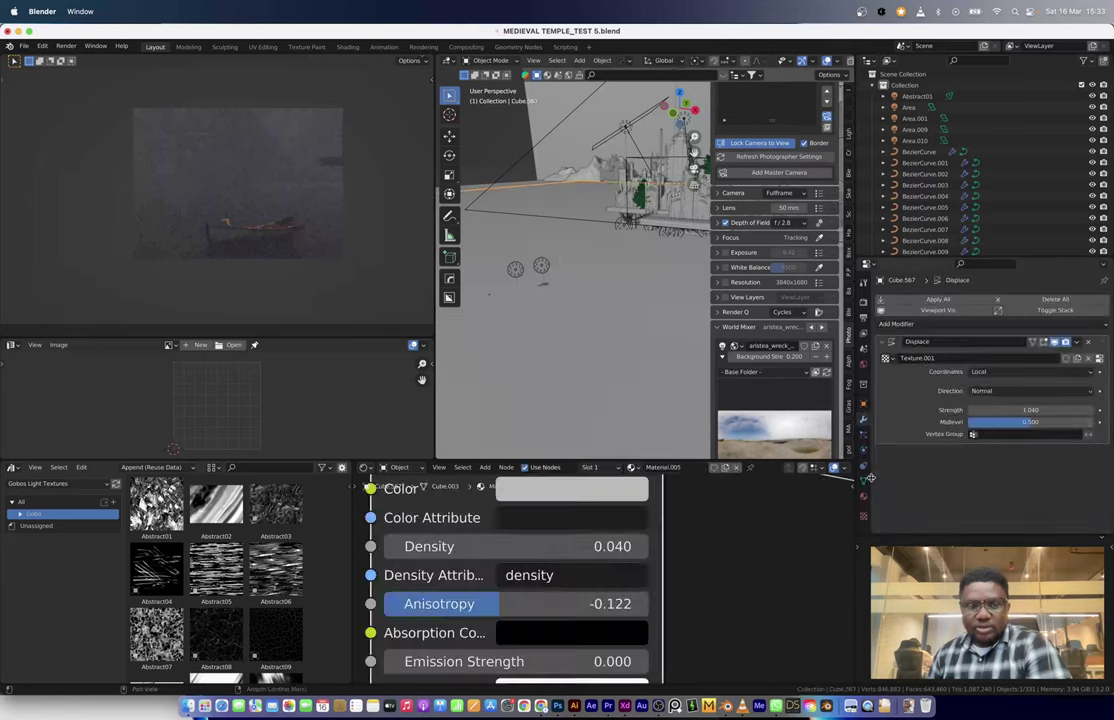
{"action": "left_click", "coordinate": [515, 268]}
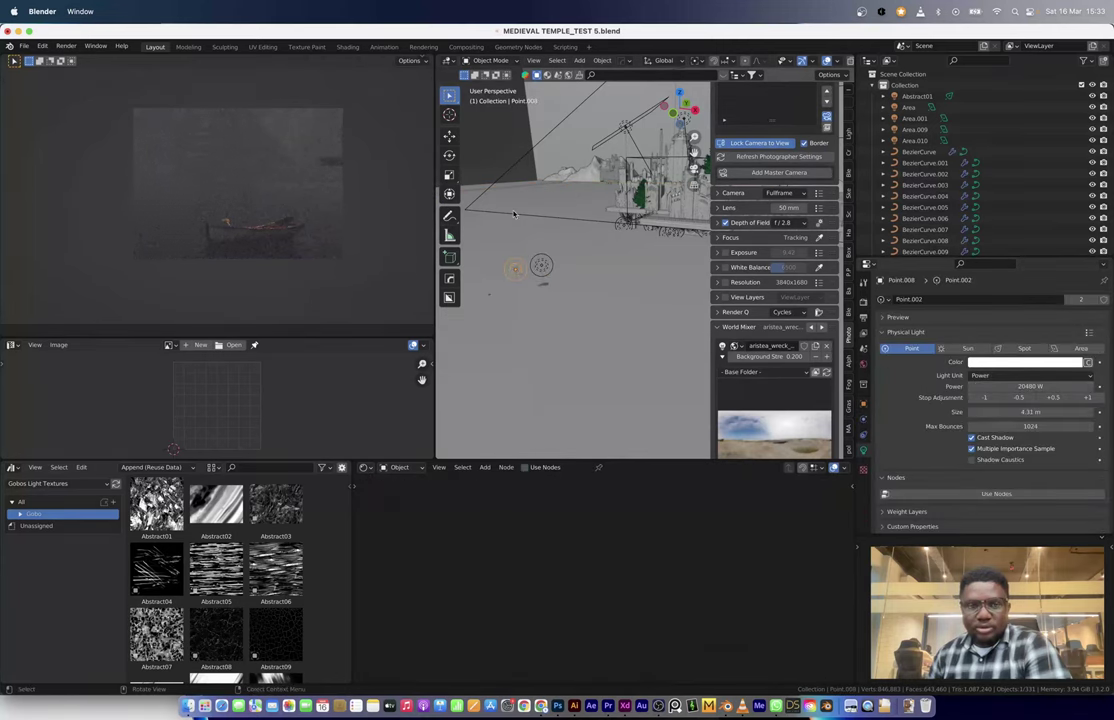
{"action": "middle_click_drag", "start_coordinate": [515, 213], "coordinate": [570, 300]}
{"action": "left_click", "coordinate": [587, 291]}
Step: Add a cube under the pier and stretch it tall along Z
{"action": "scroll", "coordinate": [587, 291], "scroll_direction": "up", "scroll_amount": 3}
{"action": "key", "text": "shift+a"}
{"action": "mouse_move", "coordinate": [533, 215]}
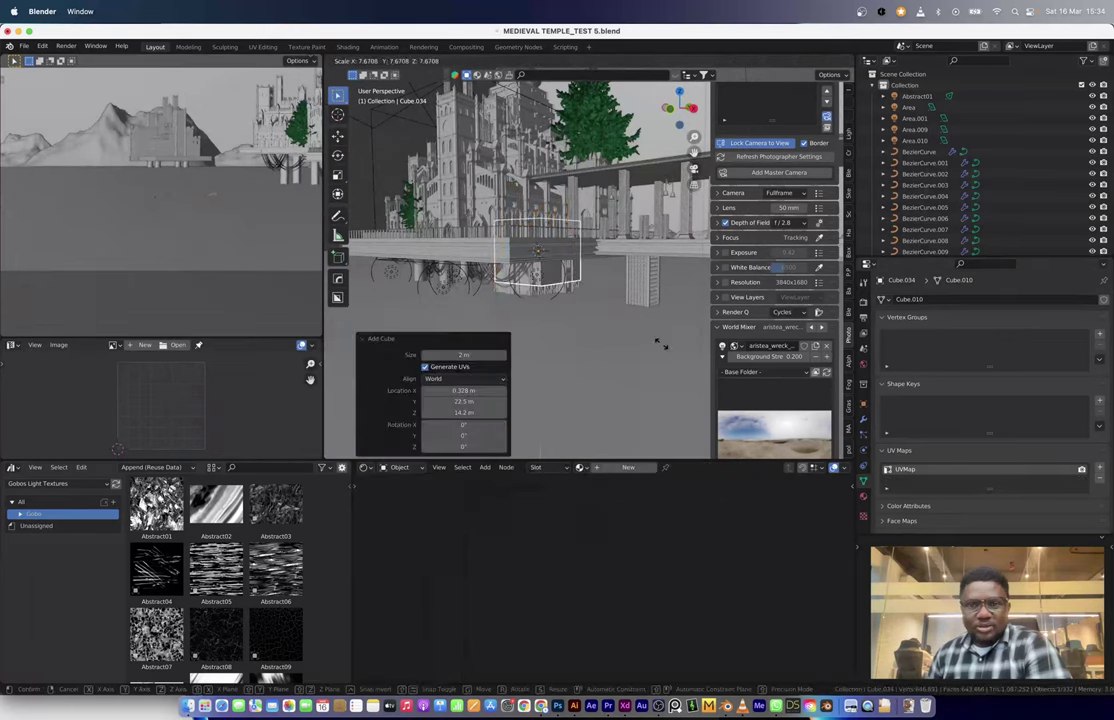
{"action": "key", "text": "s"}
{"action": "key", "text": "z"}
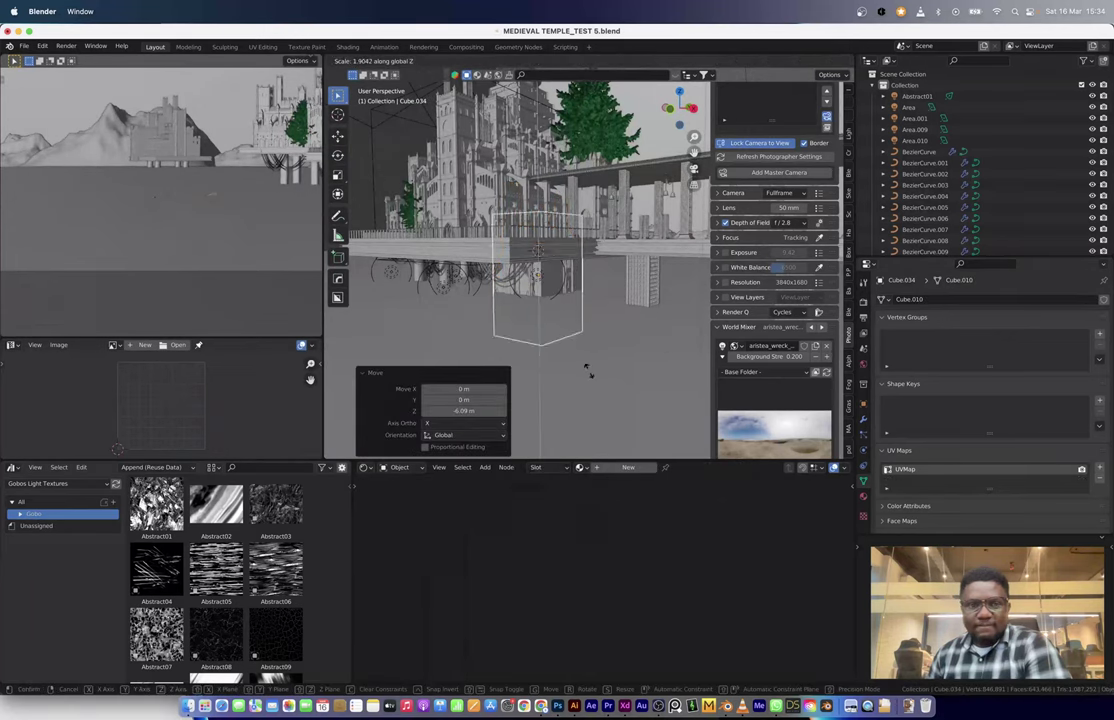
{"action": "left_click", "coordinate": [589, 372]}
{"action": "middle_click_drag", "start_coordinate": [589, 372], "coordinate": [575, 260]}
Step: Add 17 loop cuts along the block's height
{"action": "key", "text": "Tab"}
{"action": "key", "text": "ctrl+r"}
{"action": "scroll", "coordinate": [593, 228], "scroll_direction": "up", "scroll_amount": 16}
{"action": "left_click", "coordinate": [593, 228]}
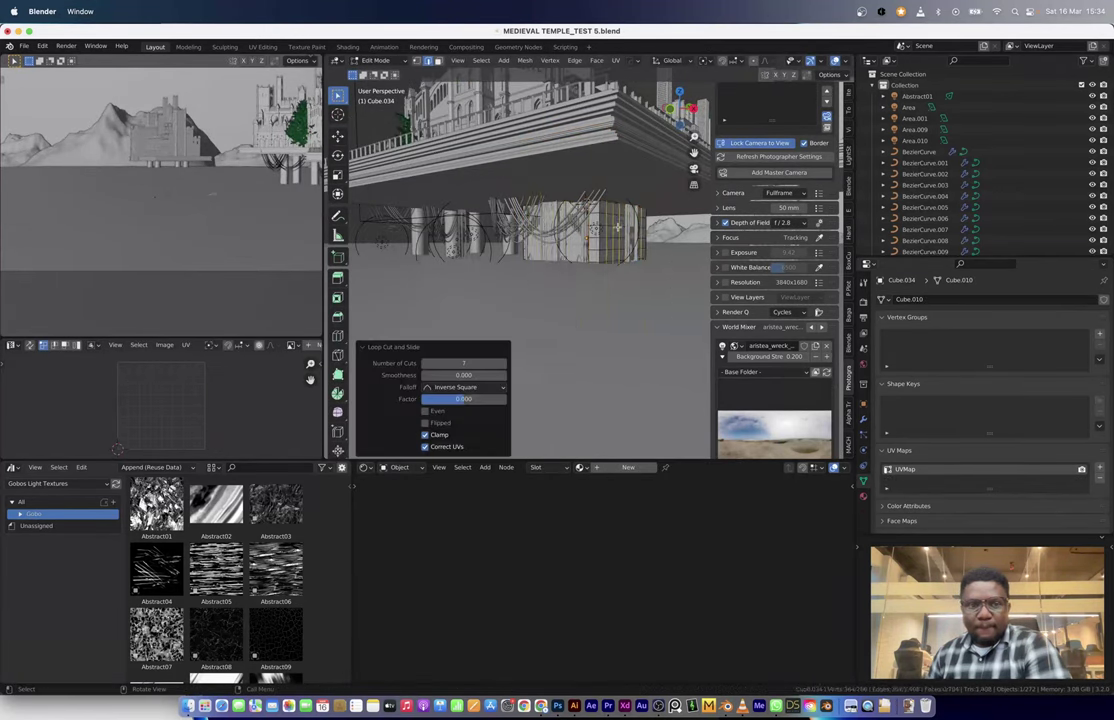
{"action": "key", "text": "Tab"}
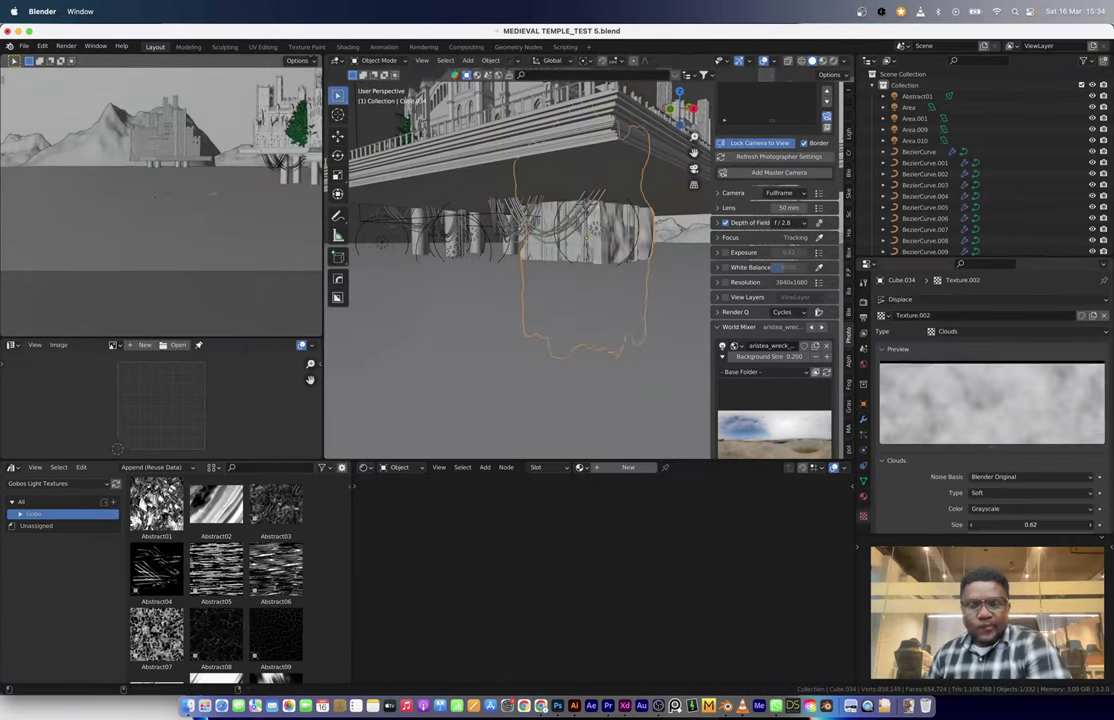
Step: Set the Clouds displacement texture size to 2
{"action": "scroll", "coordinate": [990, 450], "scroll_direction": "down", "scroll_amount": 2}
{"action": "double_click", "coordinate": [1030, 469]}
{"action": "type", "text": "2"}
{"action": "key", "text": "Return"}
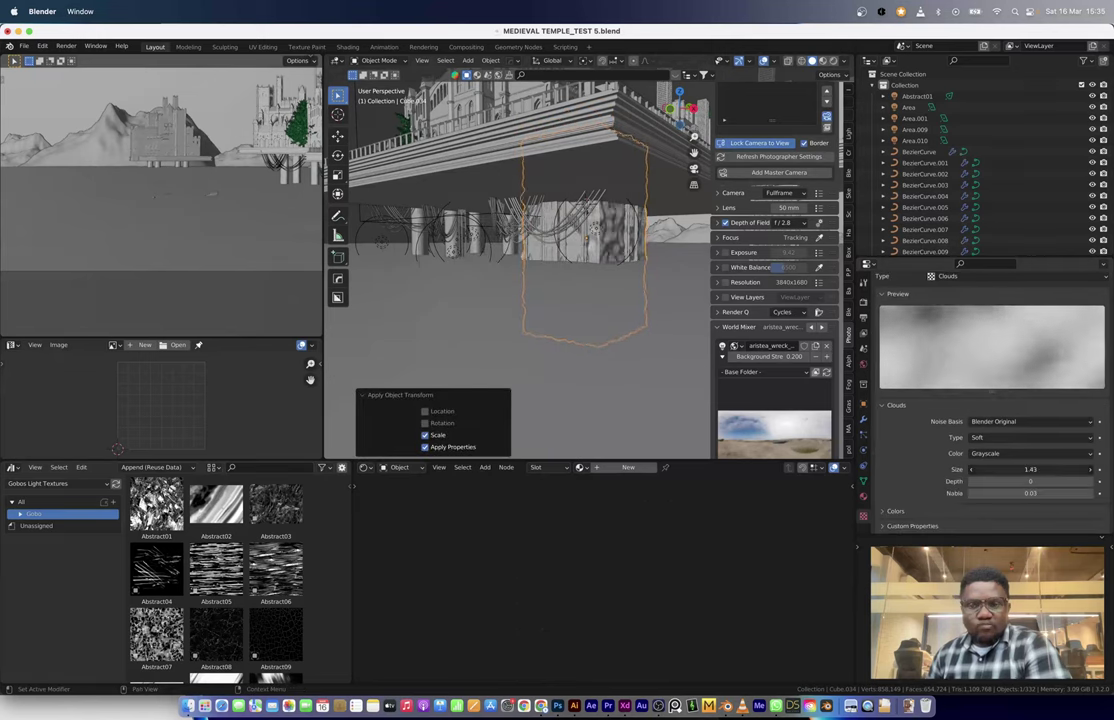
Step: Rescale the block's width while keeping its height fixed
{"action": "right_click", "coordinate": [540, 240]}
{"action": "key", "text": "s"}
{"action": "key", "text": "shift+z"}
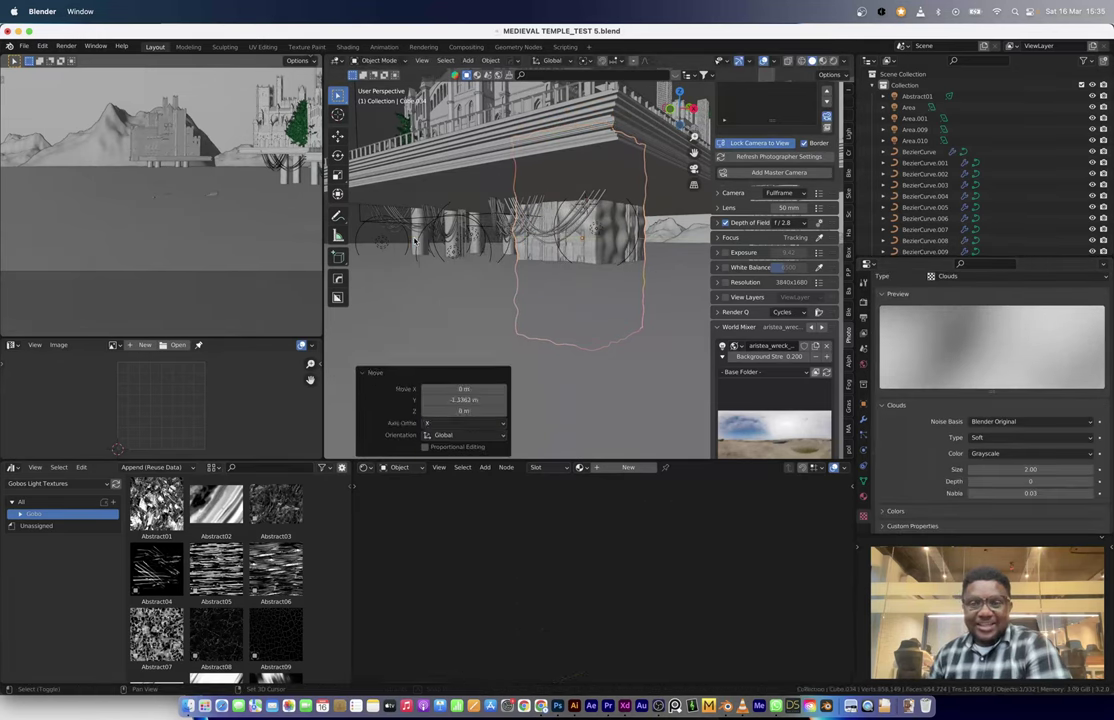
{"action": "left_click", "coordinate": [415, 240], "text": "shift"}
Step: Link the stone pillar's material to the block and shrink its UVs, stretching them along X
{"action": "key", "text": "ctrl+l"}
{"action": "left_click", "coordinate": [492, 362]}
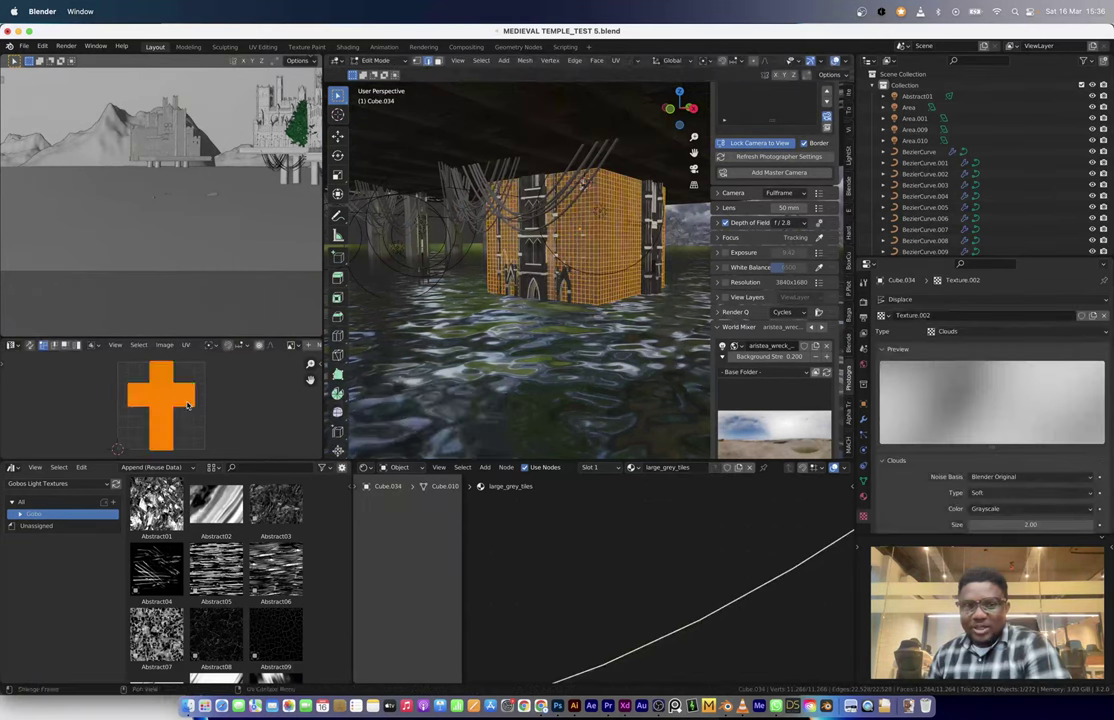
{"action": "key", "text": "s"}
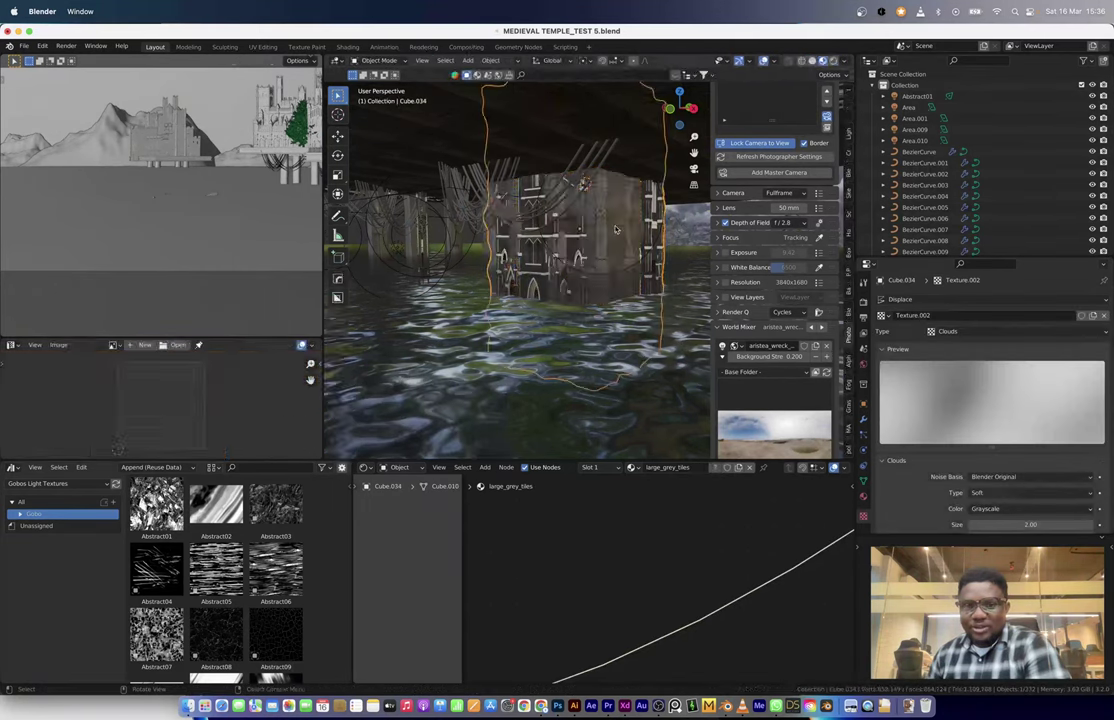
{"action": "left_click", "coordinate": [487, 302]}
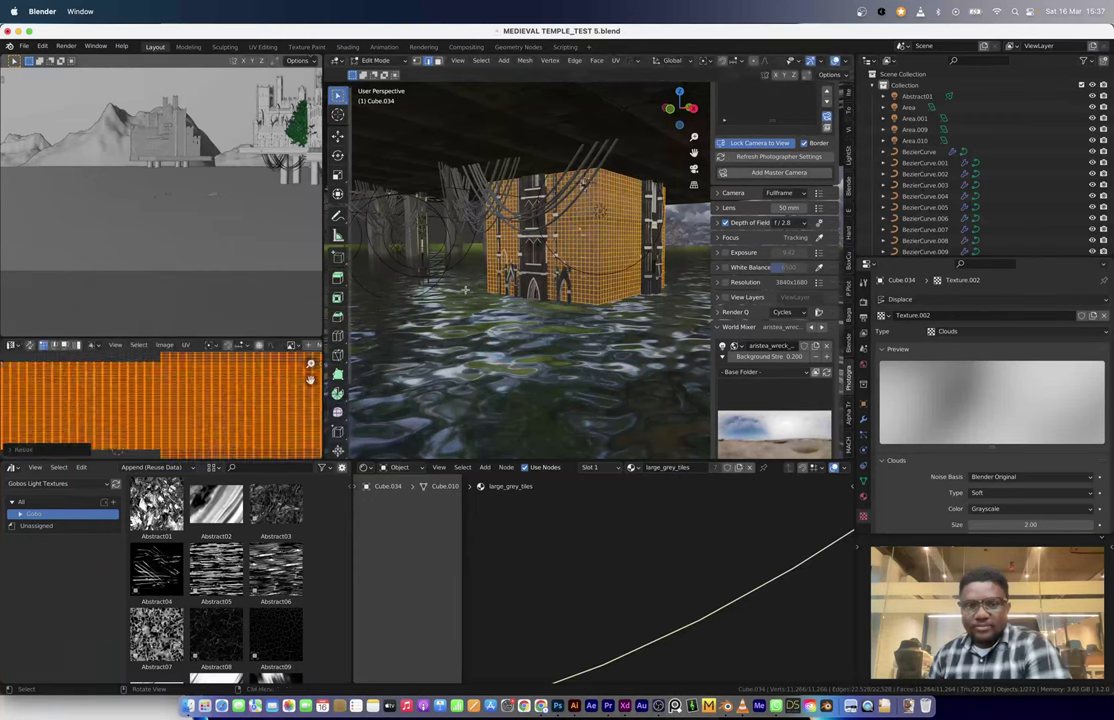
{"action": "key", "text": "Tab"}
{"action": "key", "text": "Tab"}
{"action": "key", "text": "s"}
{"action": "key", "text": "x"}
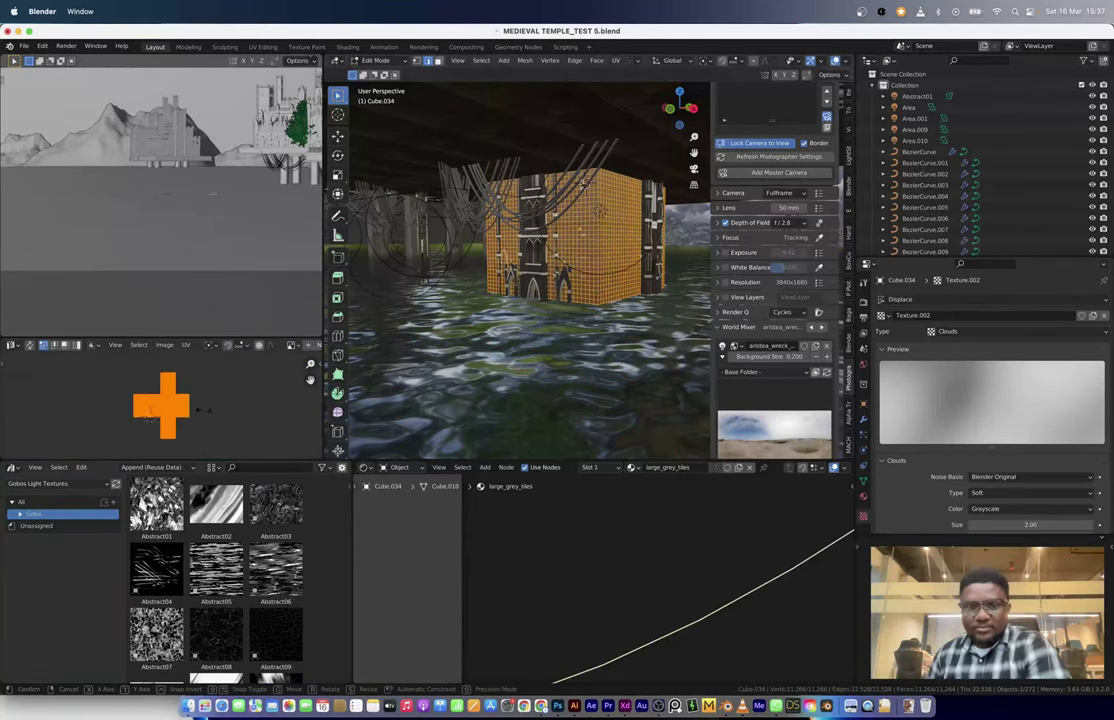
{"action": "left_click", "coordinate": [203, 410]}
{"action": "key", "text": "Tab"}
Step: Flatten BezierCurve.016 along Z and double Area.009's power to 40960 W
{"action": "left_click", "coordinate": [484, 208]}
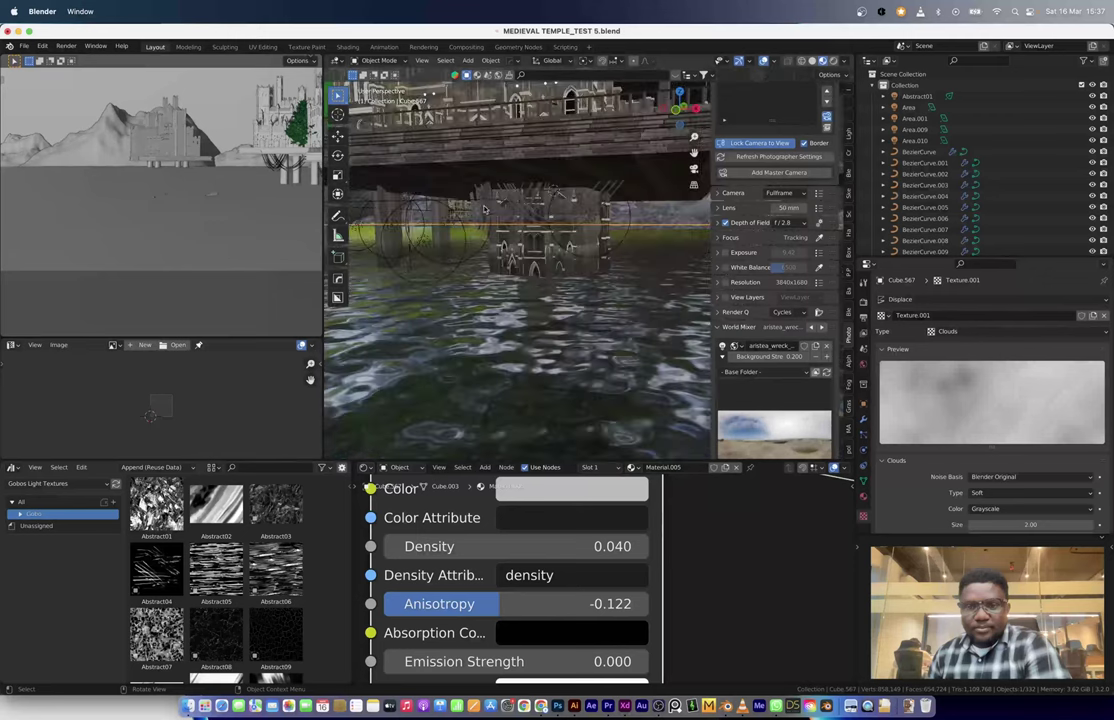
{"action": "left_click", "coordinate": [484, 208]}
{"action": "left_click", "coordinate": [531, 216]}
{"action": "middle_click_drag", "start_coordinate": [531, 216], "coordinate": [614, 178]}
{"action": "left_click", "coordinate": [614, 178]}
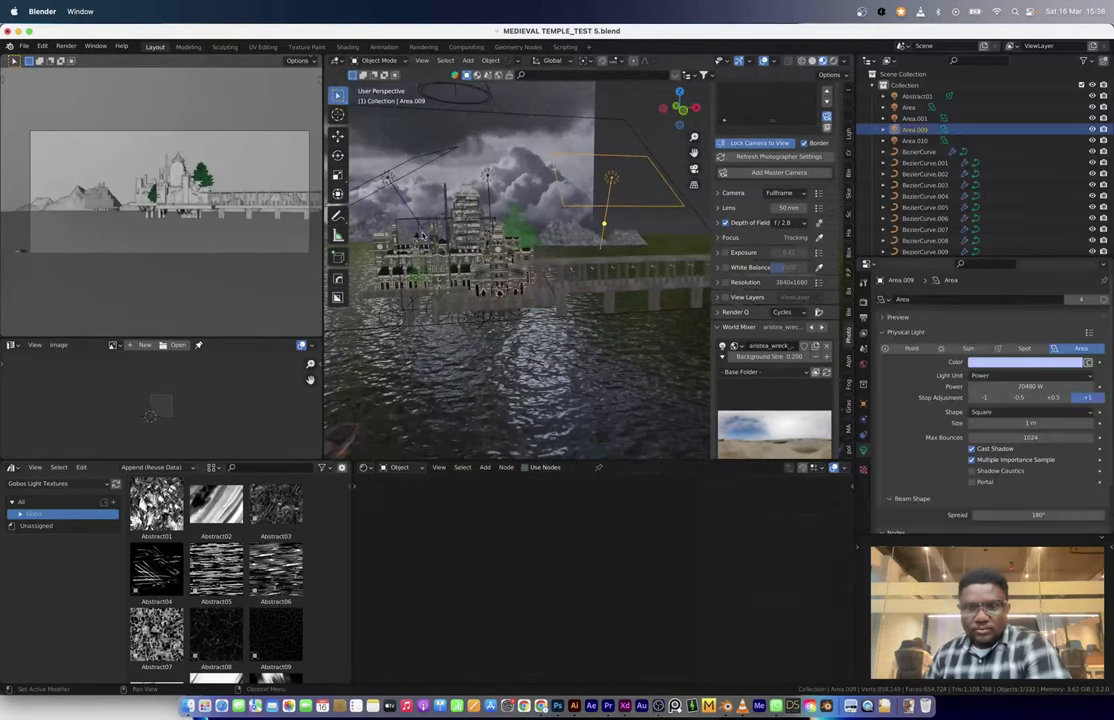
{"action": "left_click", "coordinate": [198, 171]}
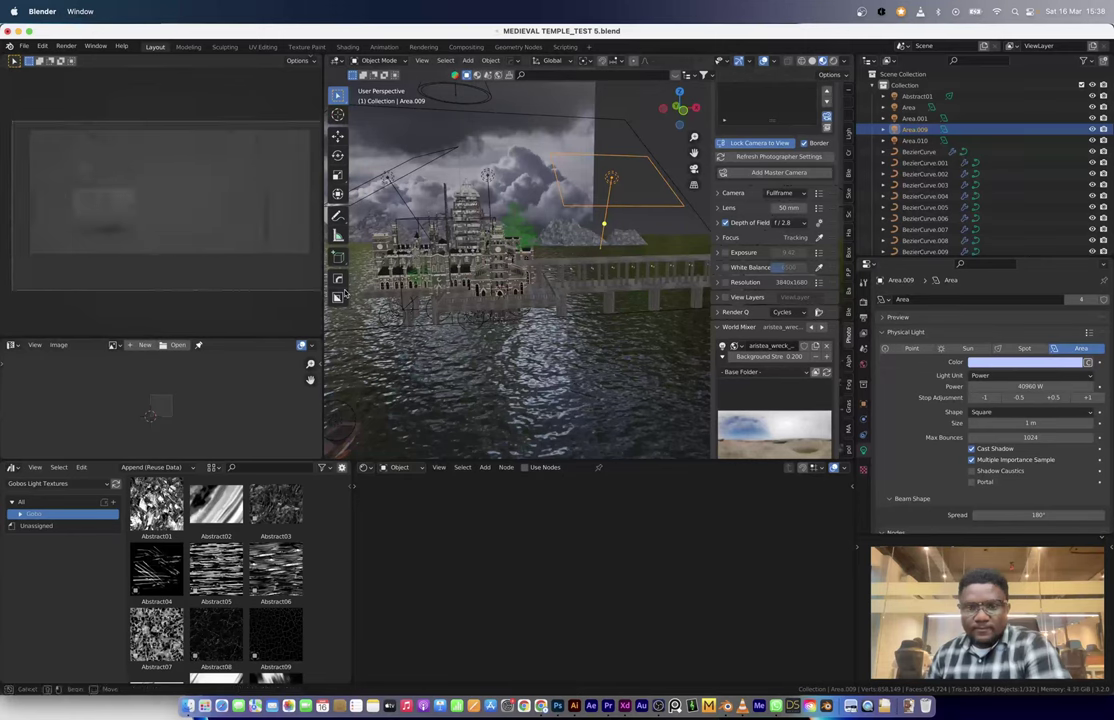
Step: Tint the fog volume's colour pale green, then hide the fog box
{"action": "left_click", "coordinate": [527, 142]}
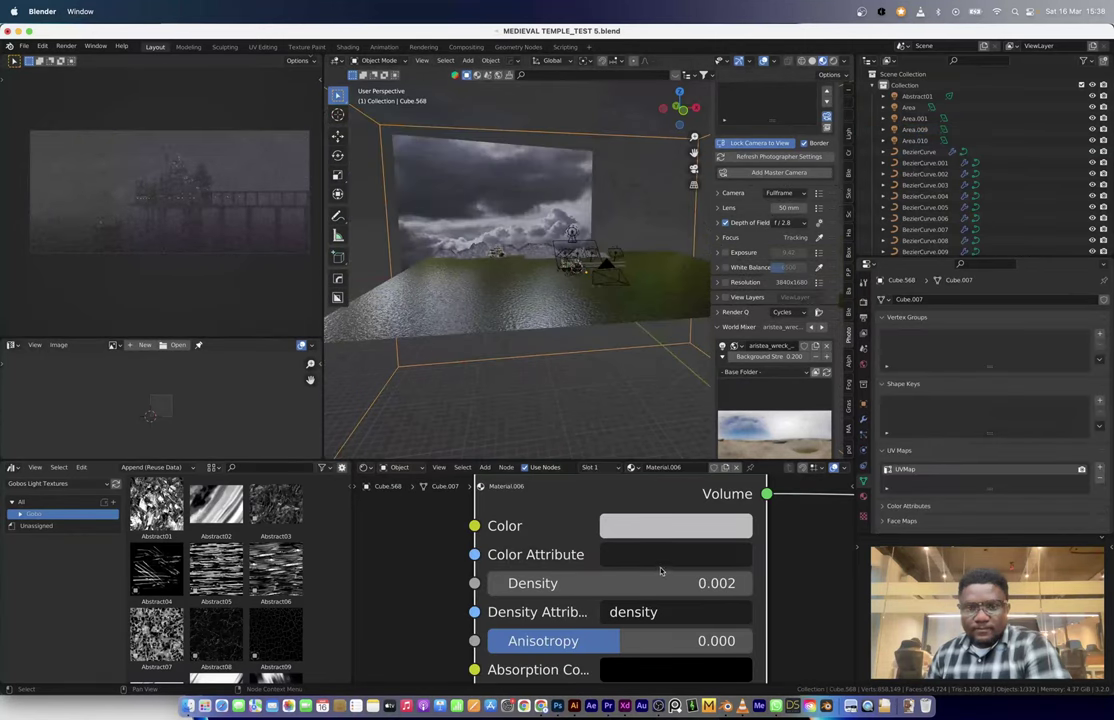
{"action": "left_click", "coordinate": [657, 532]}
{"action": "left_click", "coordinate": [729, 231]}
{"action": "left_click_drag", "start_coordinate": [726, 234], "coordinate": [701, 244]}
{"action": "key", "text": "h"}
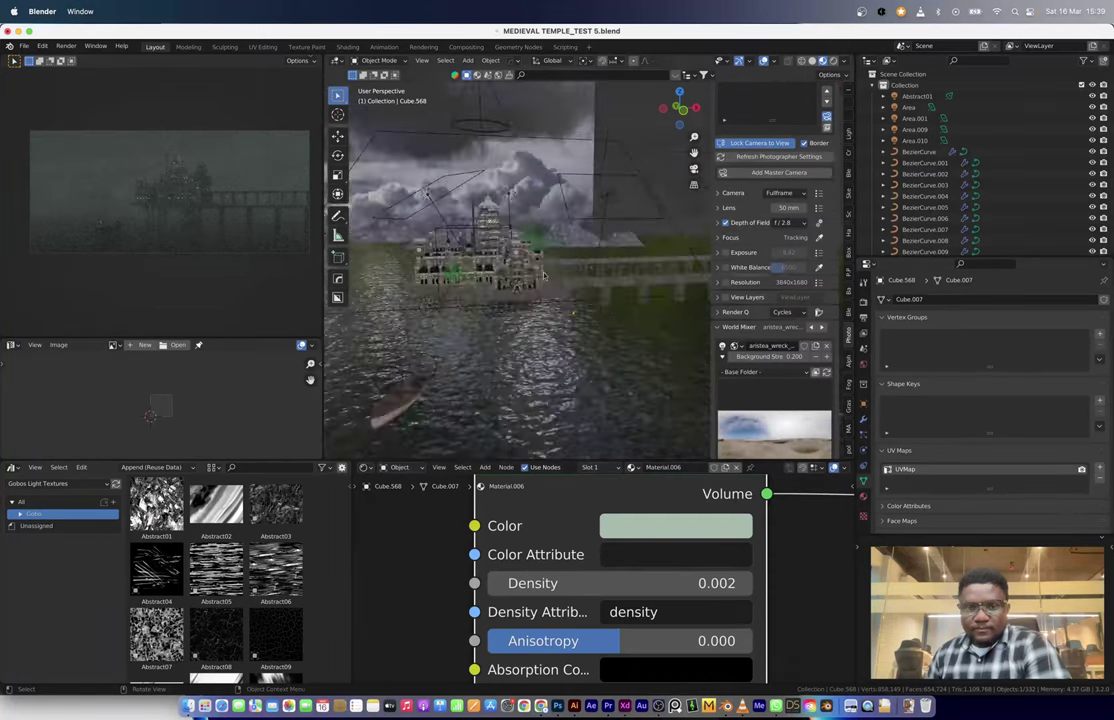
Step: Add a linked point light copy along X and set Camera.001's focal length to 36.6 mm
{"action": "left_click", "coordinate": [498, 243]}
{"action": "left_click", "coordinate": [567, 234]}
{"action": "key", "text": "alt+d"}
{"action": "key", "text": "x"}
{"action": "left_click", "coordinate": [569, 240]}
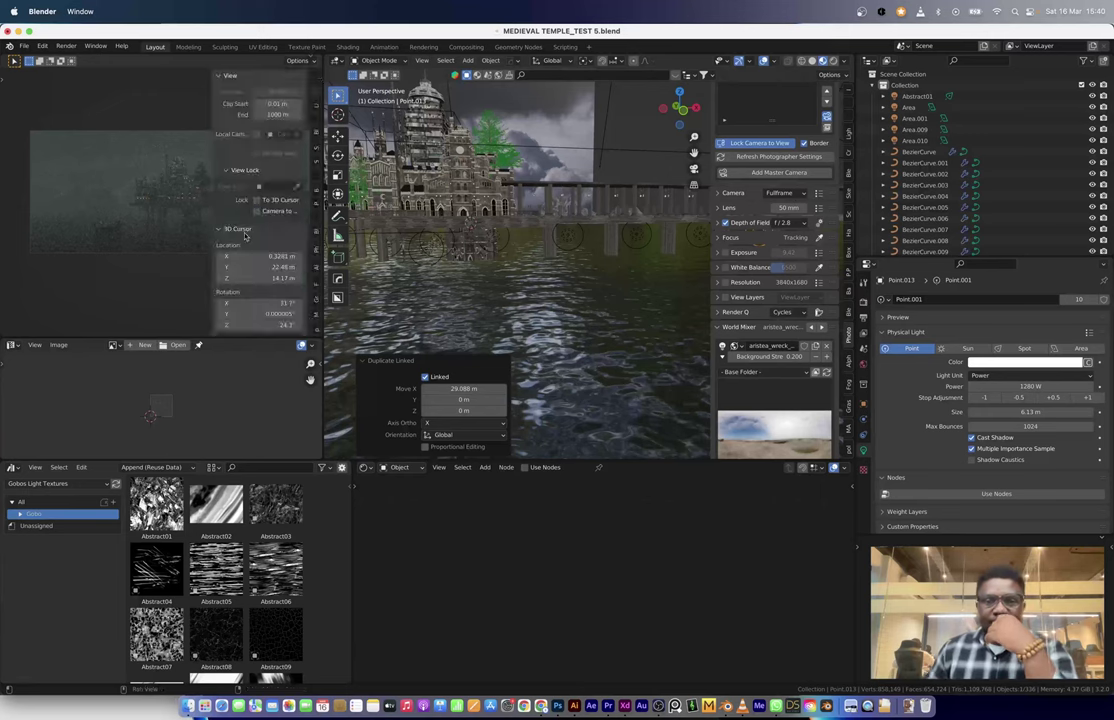
{"action": "left_click_drag", "start_coordinate": [660, 300], "coordinate": [650, 320]}
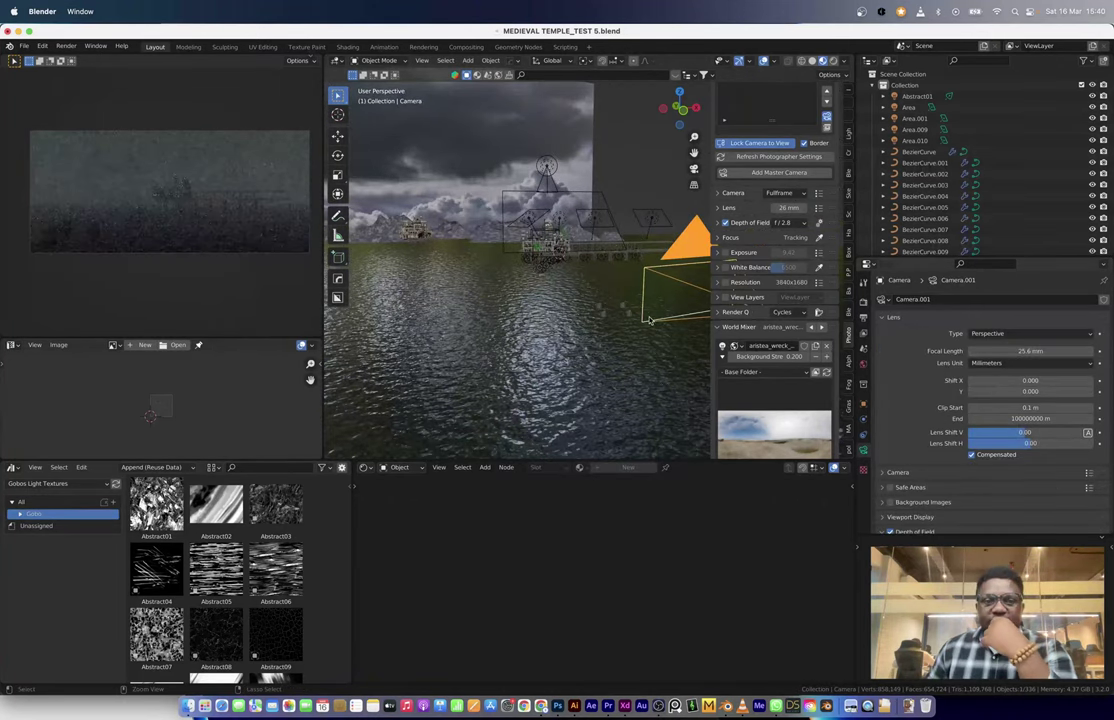
Step: Delete volume cube Cube.567 and view the scene through the camera
{"action": "left_click", "coordinate": [540, 290]}
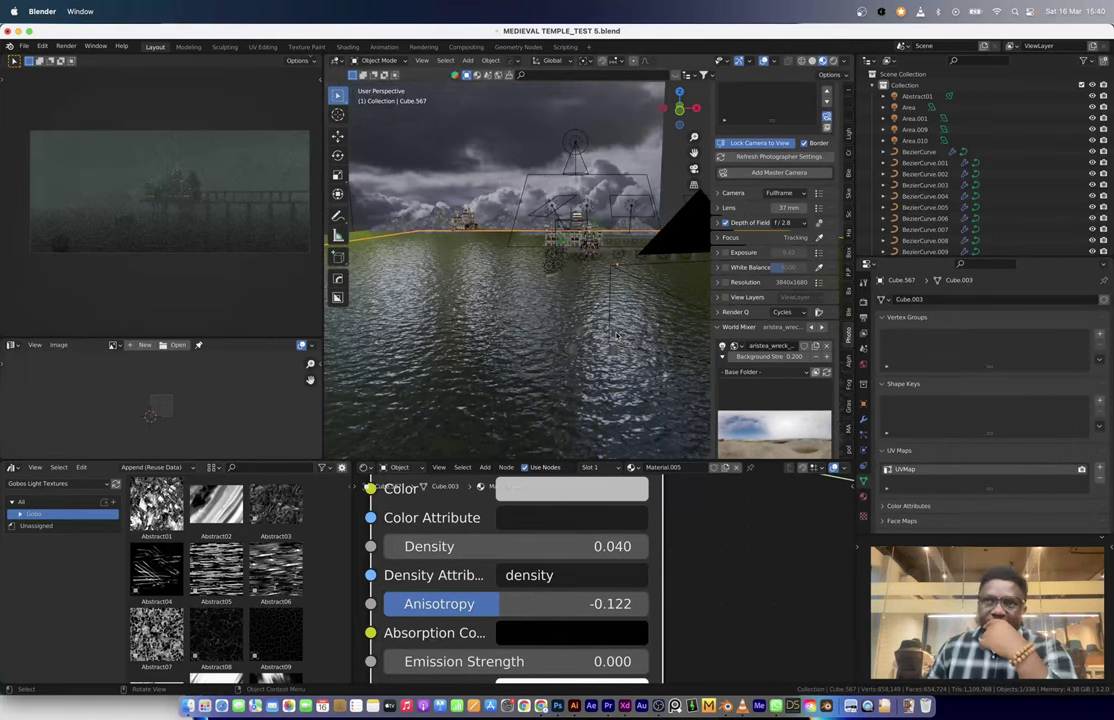
{"action": "key", "text": "x"}
{"action": "left_click", "coordinate": [627, 334]}
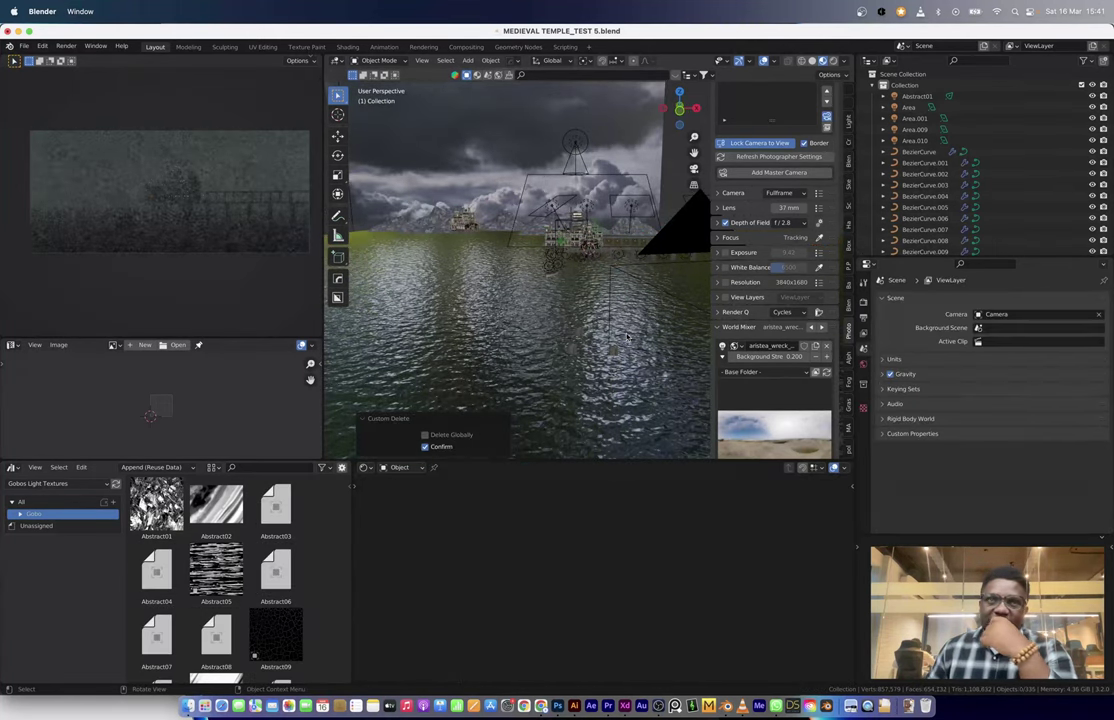
{"action": "left_click", "coordinate": [655, 242]}
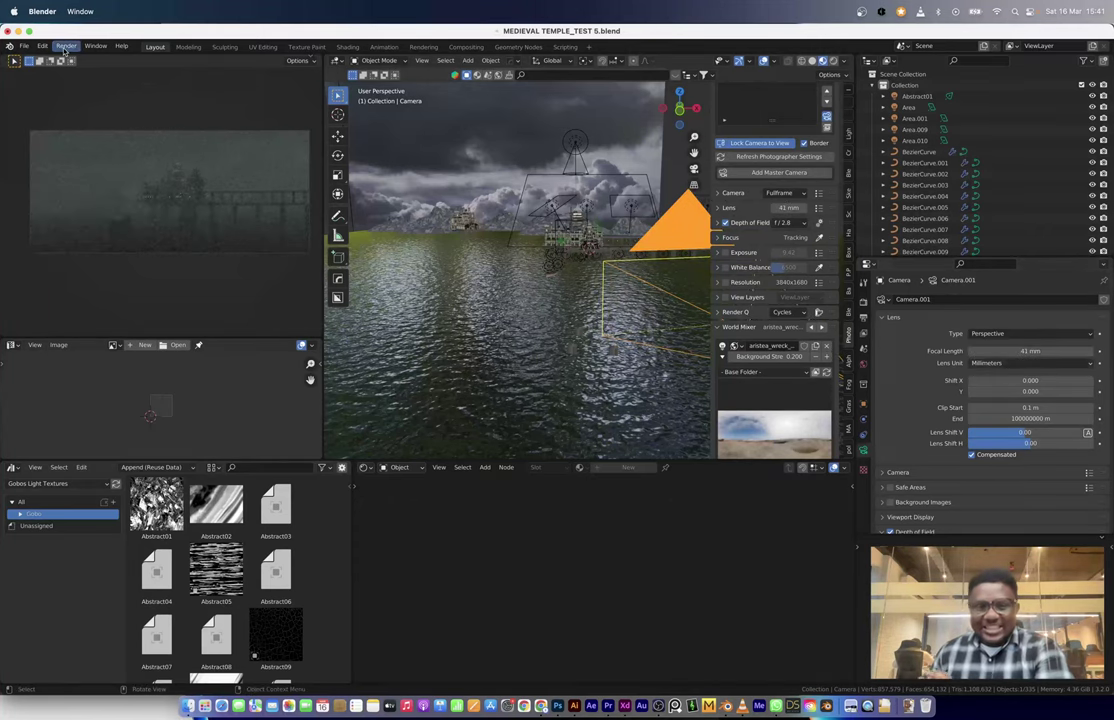
{"action": "left_click", "coordinate": [540, 358]}
{"action": "left_click", "coordinate": [614, 300]}
{"action": "key", "text": "KP_0"}
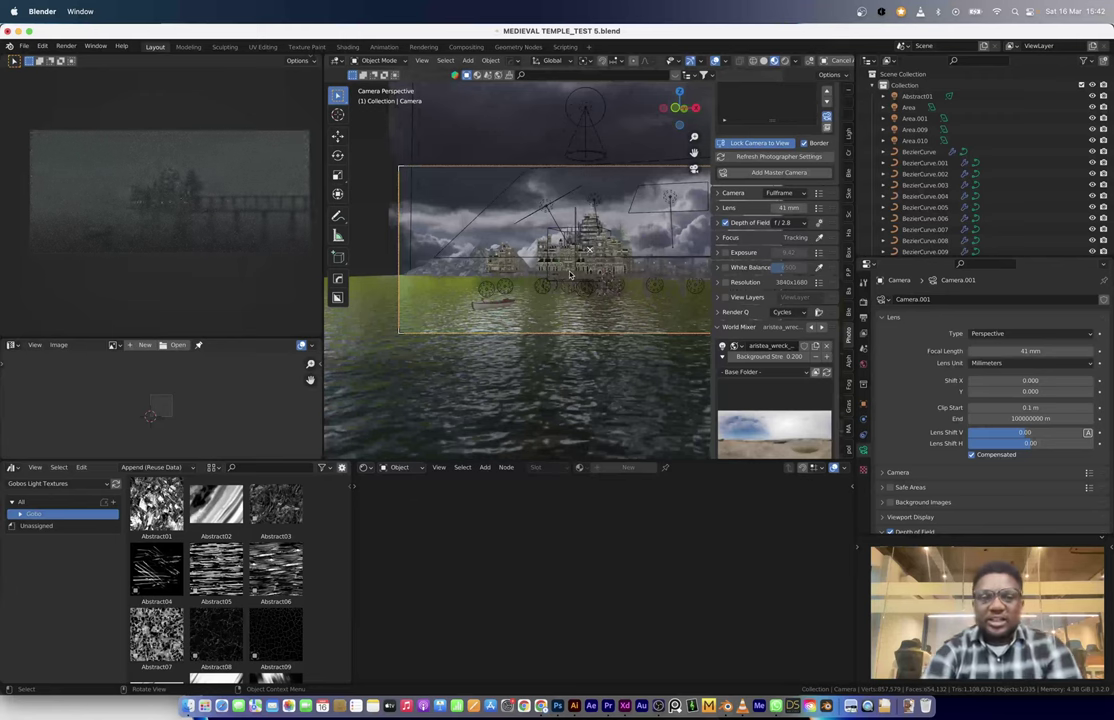
{"action": "left_click", "coordinate": [848, 190]}
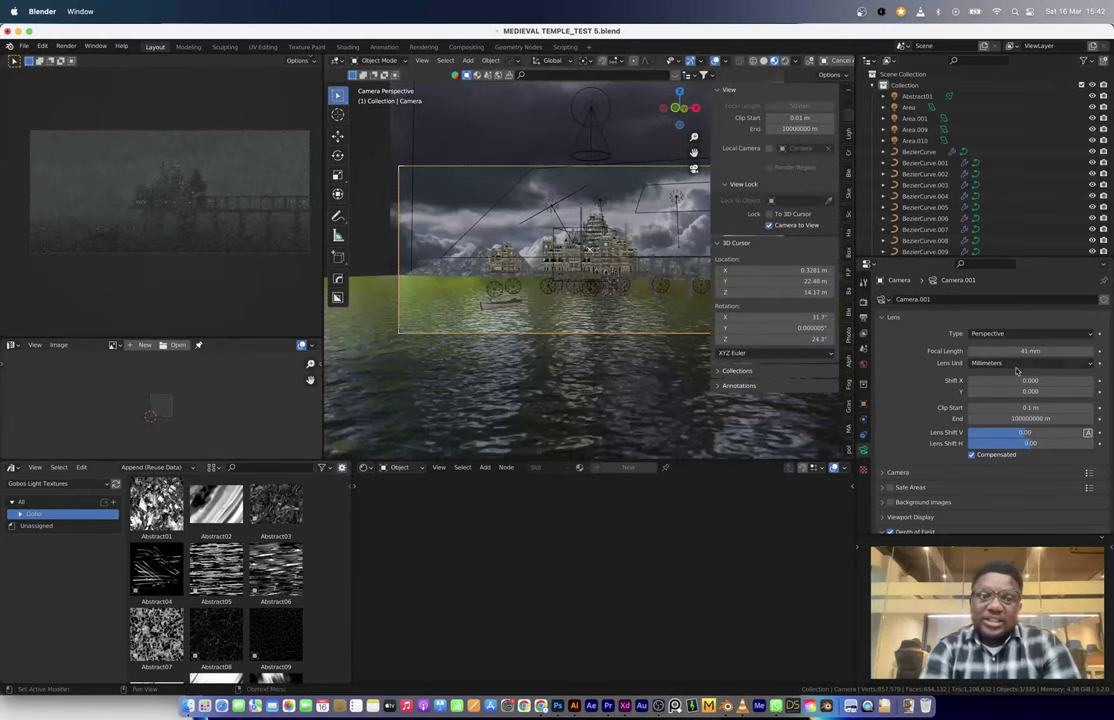
Step: Scale the background image plane to 1.048 and review output and render settings
{"action": "left_click", "coordinate": [405, 352]}
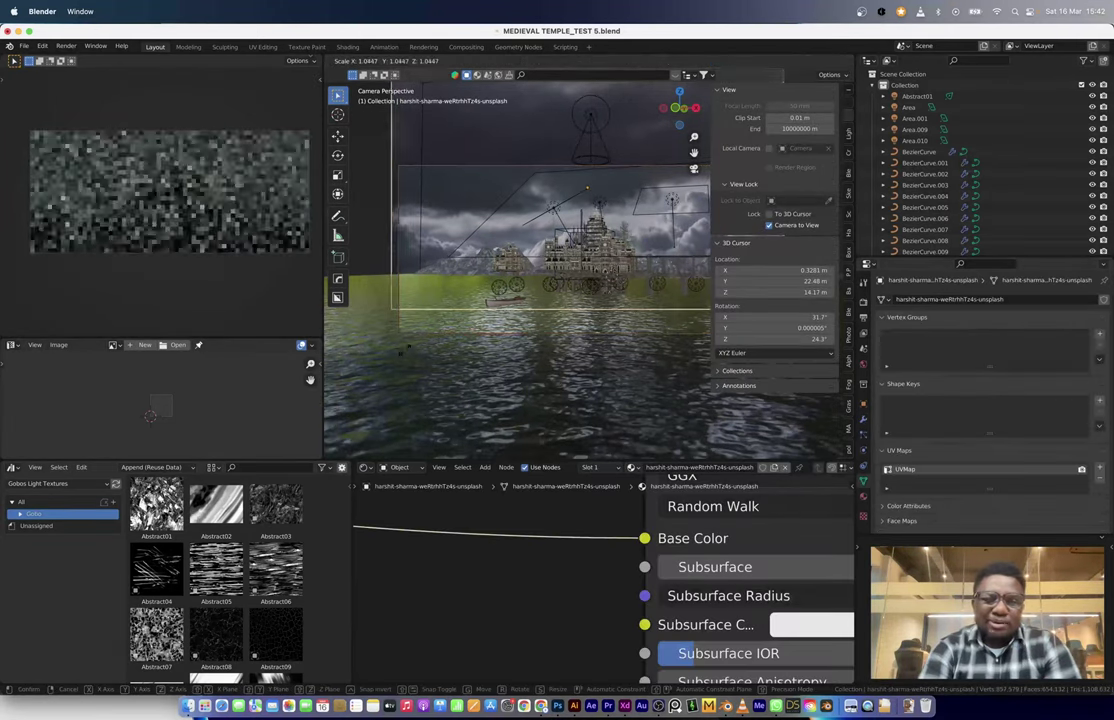
{"action": "key", "text": "s"}
{"action": "left_click", "coordinate": [405, 352]}
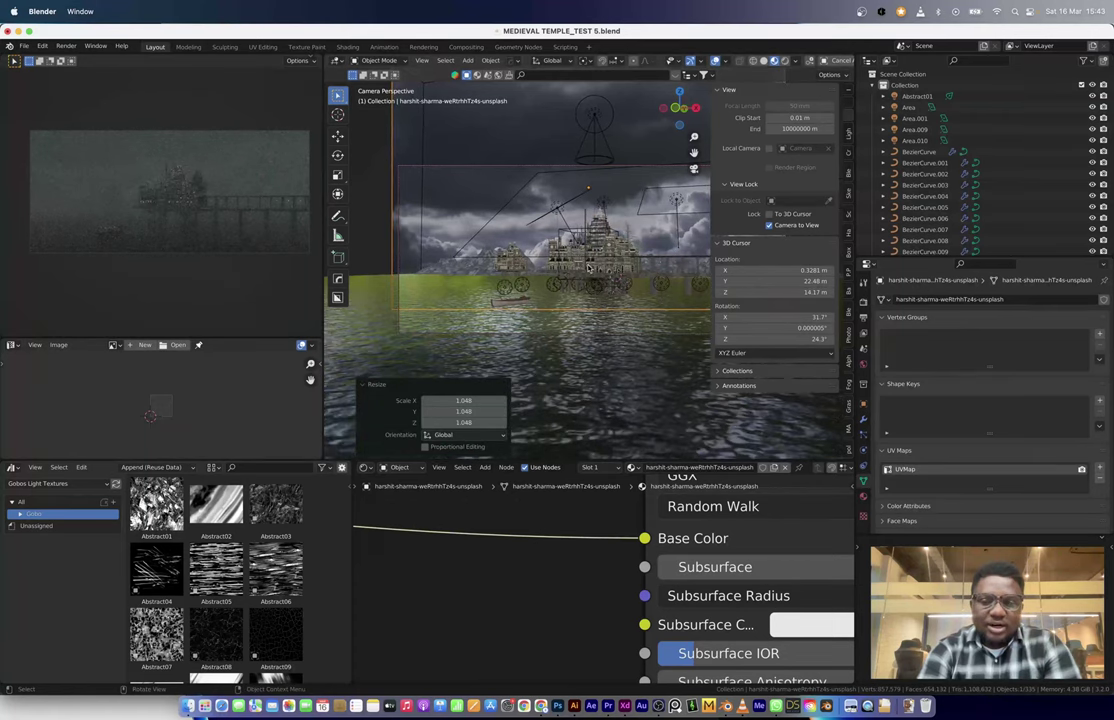
{"action": "left_click", "coordinate": [864, 307]}
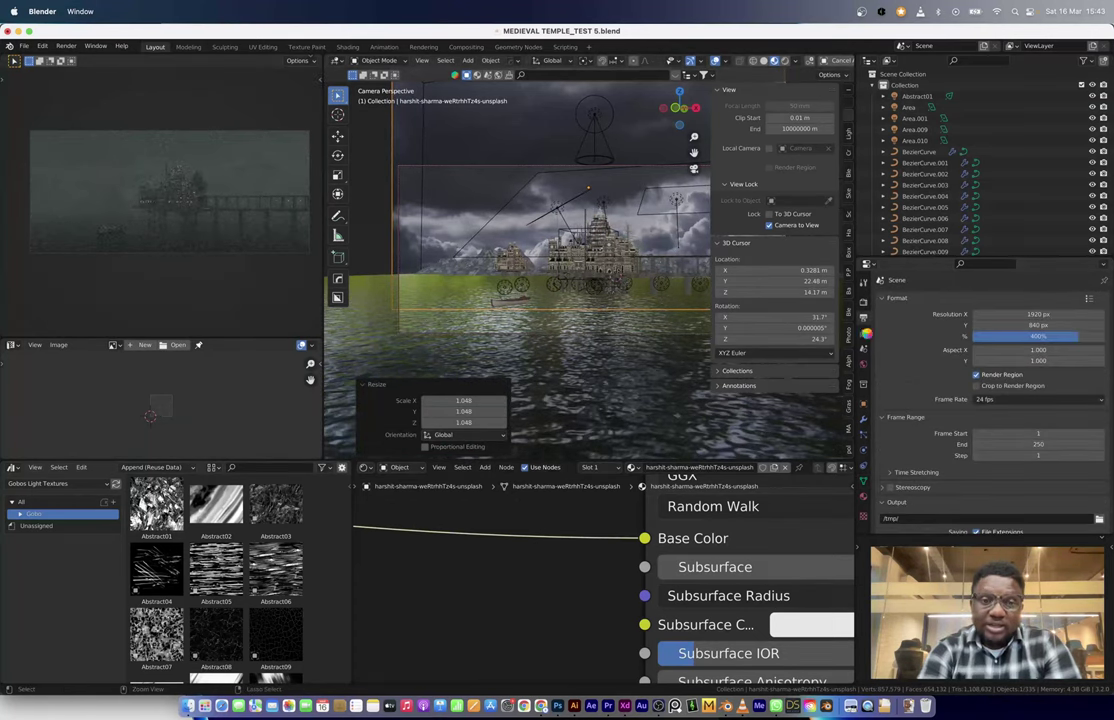
{"action": "left_click", "coordinate": [864, 299]}
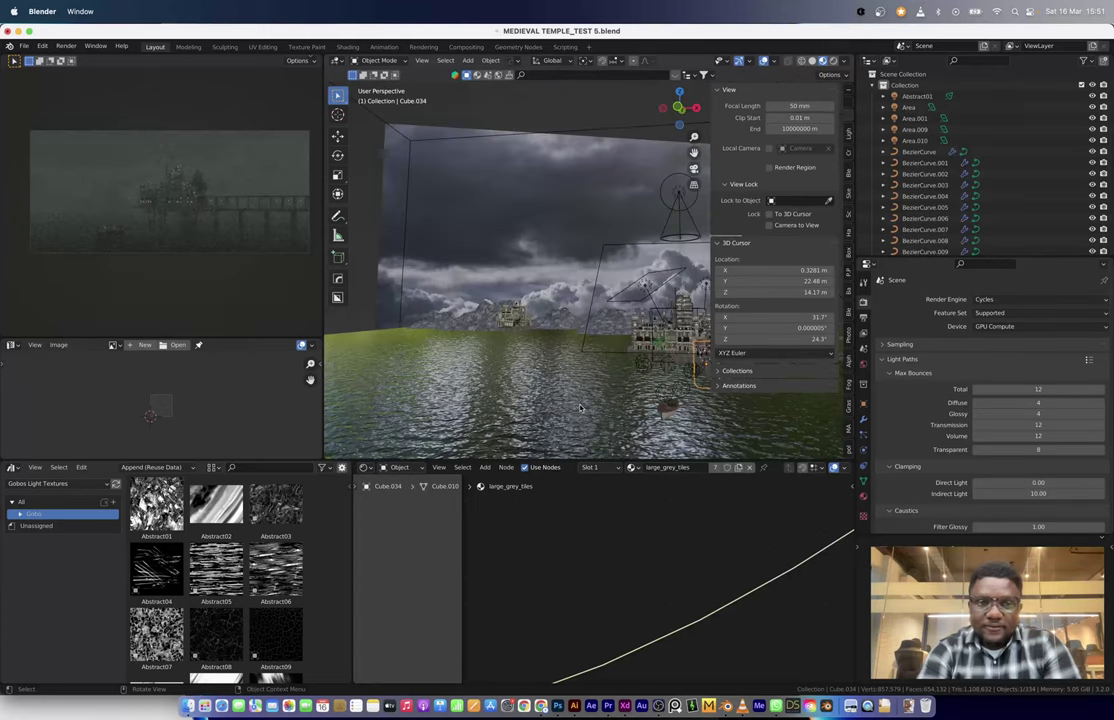
Step: Scale the boat and its lights down to 0.597
{"action": "middle_click_drag", "start_coordinate": [577, 406], "coordinate": [518, 203]}
{"action": "left_click", "coordinate": [518, 203], "text": "shift"}
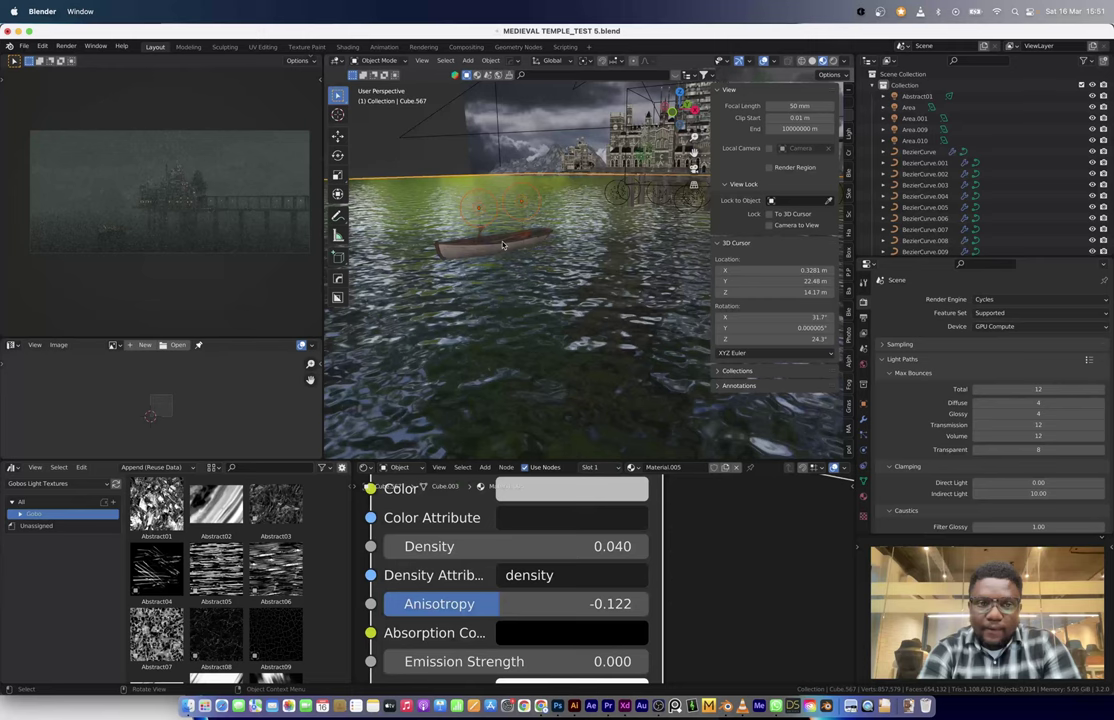
{"action": "left_click", "coordinate": [491, 206], "text": "shift"}
{"action": "key", "text": "s"}
{"action": "left_click", "coordinate": [497, 220]}
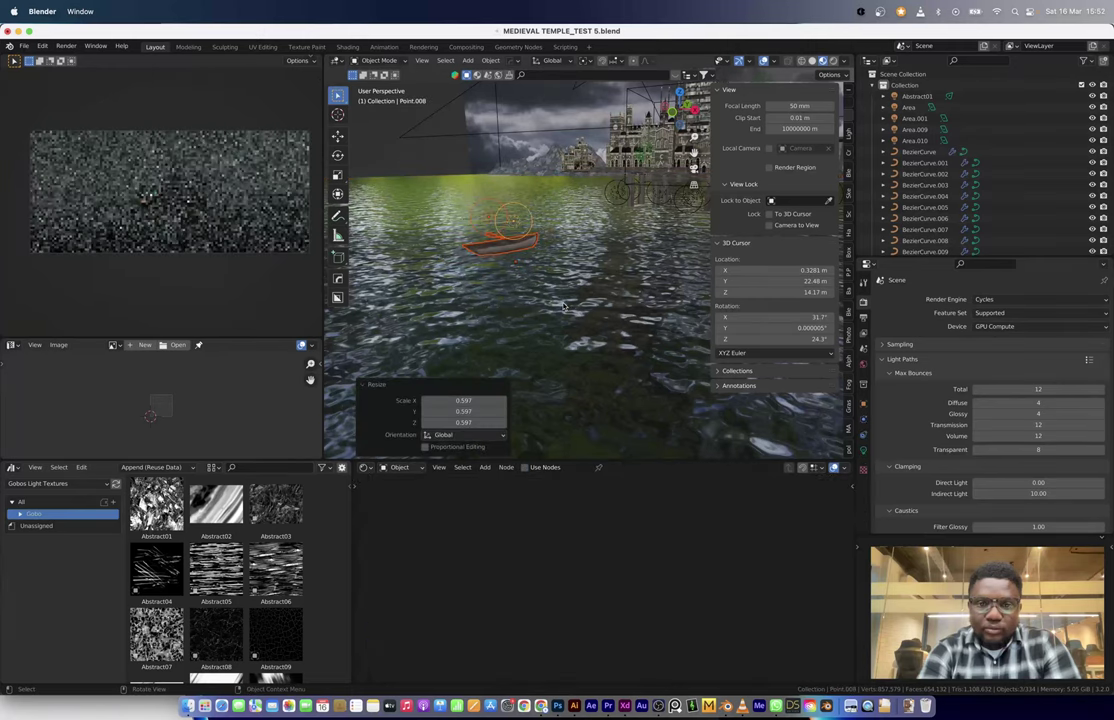
Step: Lower the boat and its lights along Z toward the water, checking the camera preview
{"action": "key", "text": "grave"}
{"action": "left_click", "coordinate": [117, 169]}
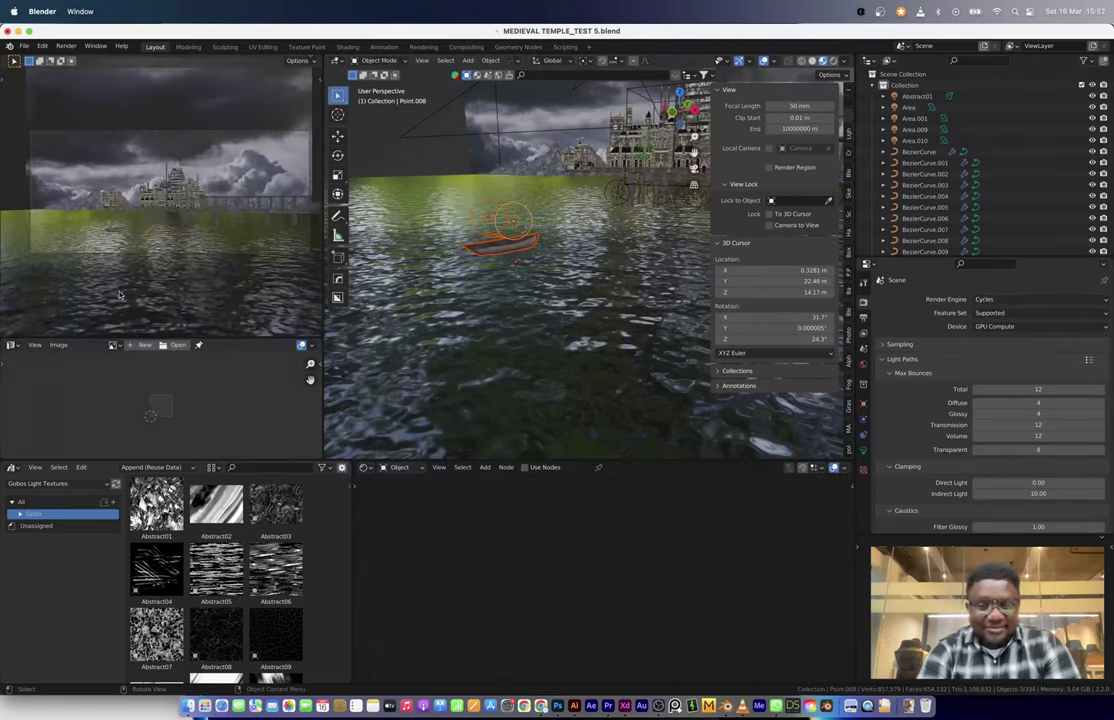
{"action": "key", "text": "KP_Decimal"}
{"action": "key", "text": "g"}
{"action": "key", "text": "z"}
{"action": "left_click", "coordinate": [510, 255]}
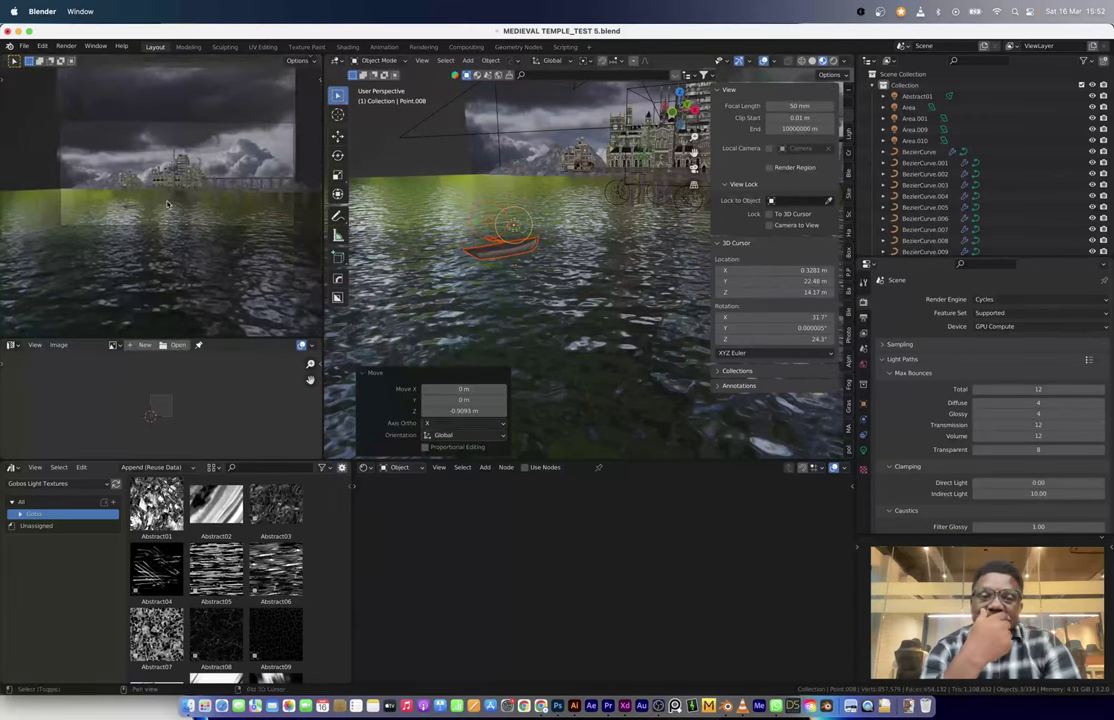
{"action": "key", "text": "s"}
{"action": "key", "text": "Escape"}
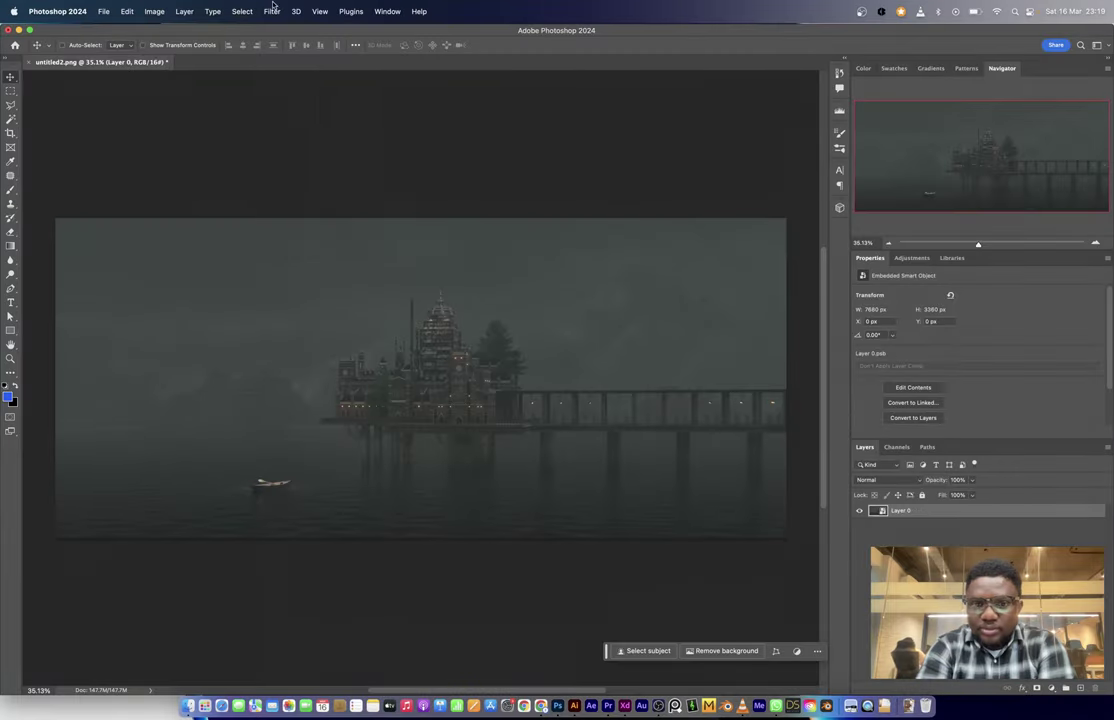
Step: In Camera Raw, cool Temperature to -11 and raise Vibrance to +38
{"action": "left_click", "coordinate": [1019, 239]}
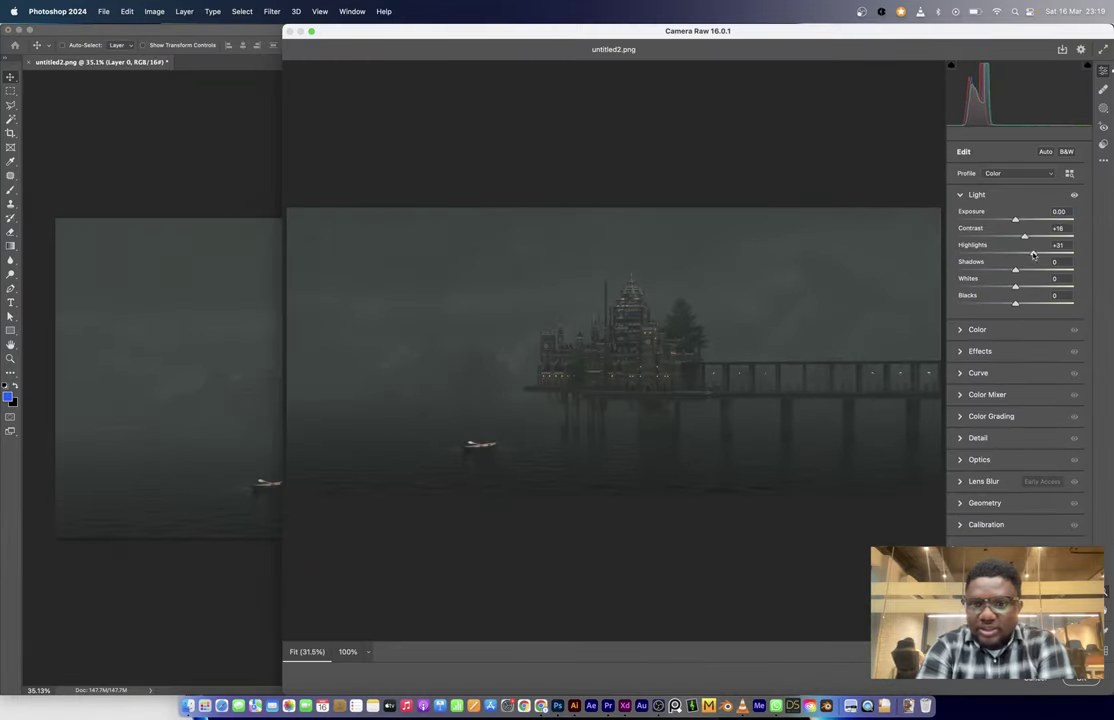
{"action": "left_click", "coordinate": [977, 329]}
{"action": "left_click_drag", "start_coordinate": [1015, 292], "coordinate": [1009, 259]}
{"action": "left_click_drag", "start_coordinate": [1015, 309], "coordinate": [1019, 310]}
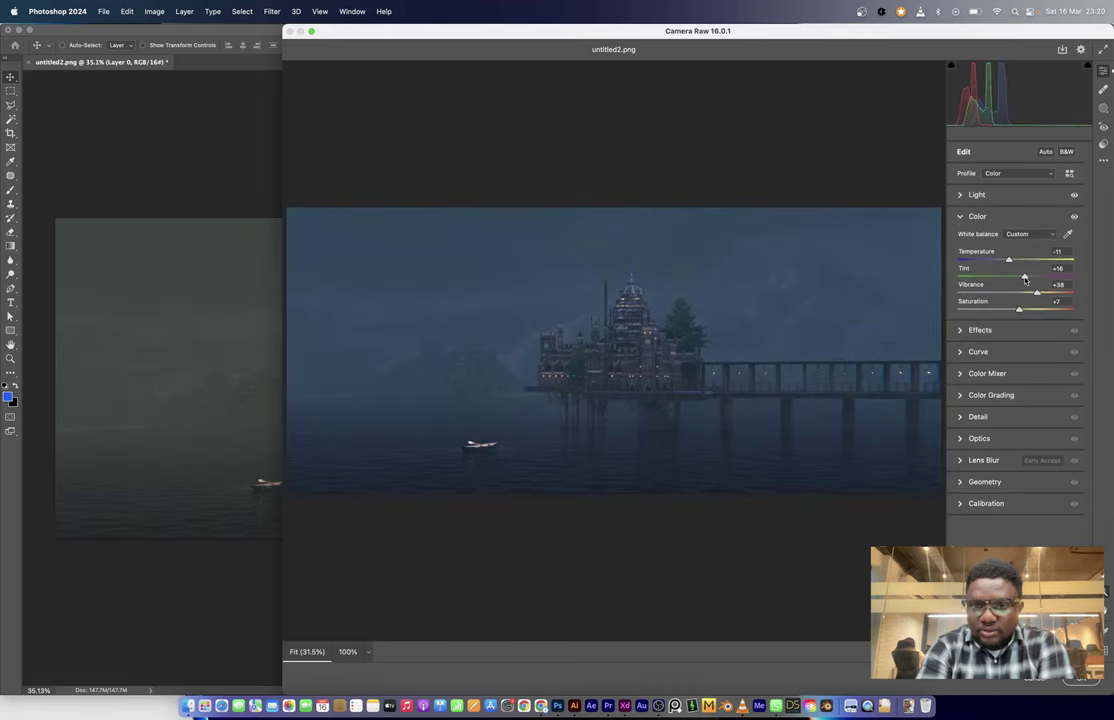
Step: Add texture, film grain and a slight vignette, and darken tone-curve shadows
{"action": "left_click", "coordinate": [980, 330]}
{"action": "key", "text": "super+equal"}
{"action": "left_click_drag", "start_coordinate": [1016, 262], "coordinate": [1008, 314]}
{"action": "key", "text": "super+minus"}
{"action": "scroll", "coordinate": [696, 322], "scroll_direction": "up", "scroll_amount": 5}
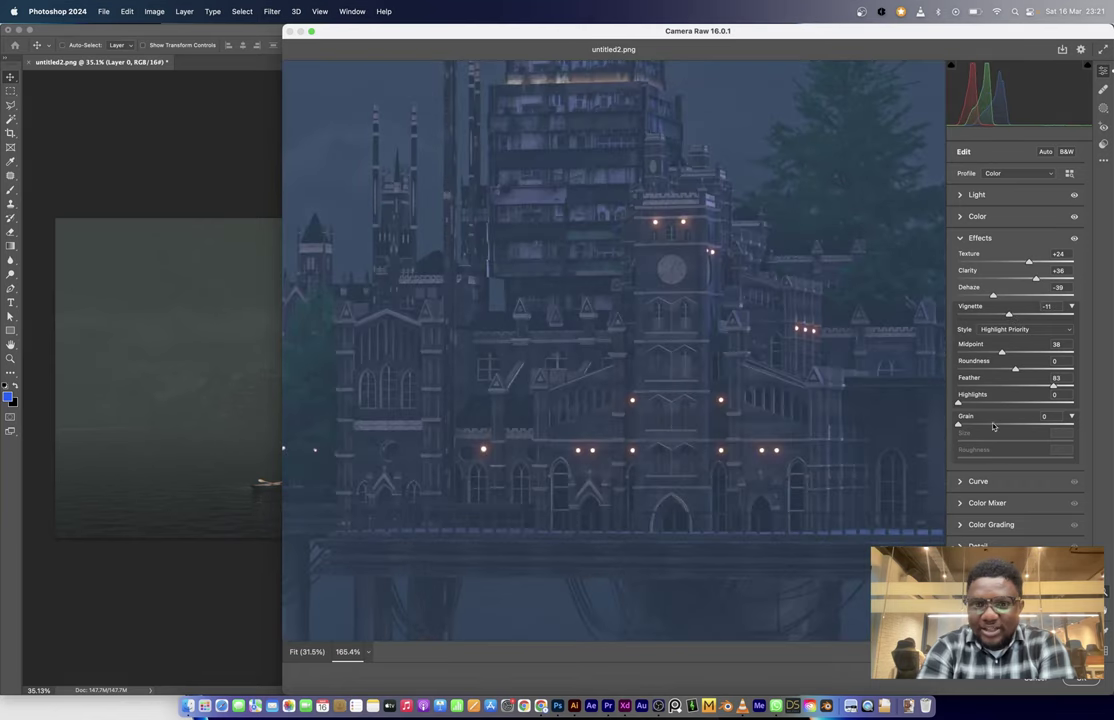
{"action": "left_click_drag", "start_coordinate": [957, 424], "coordinate": [980, 441]}
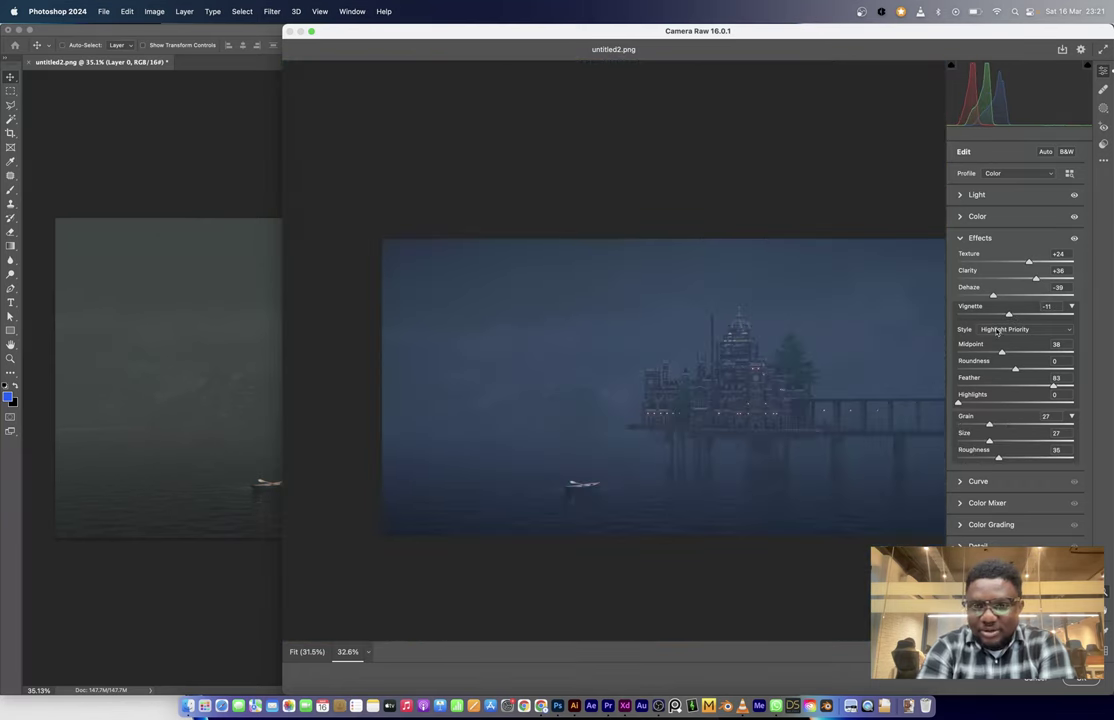
{"action": "left_click_drag", "start_coordinate": [1008, 314], "coordinate": [1018, 316]}
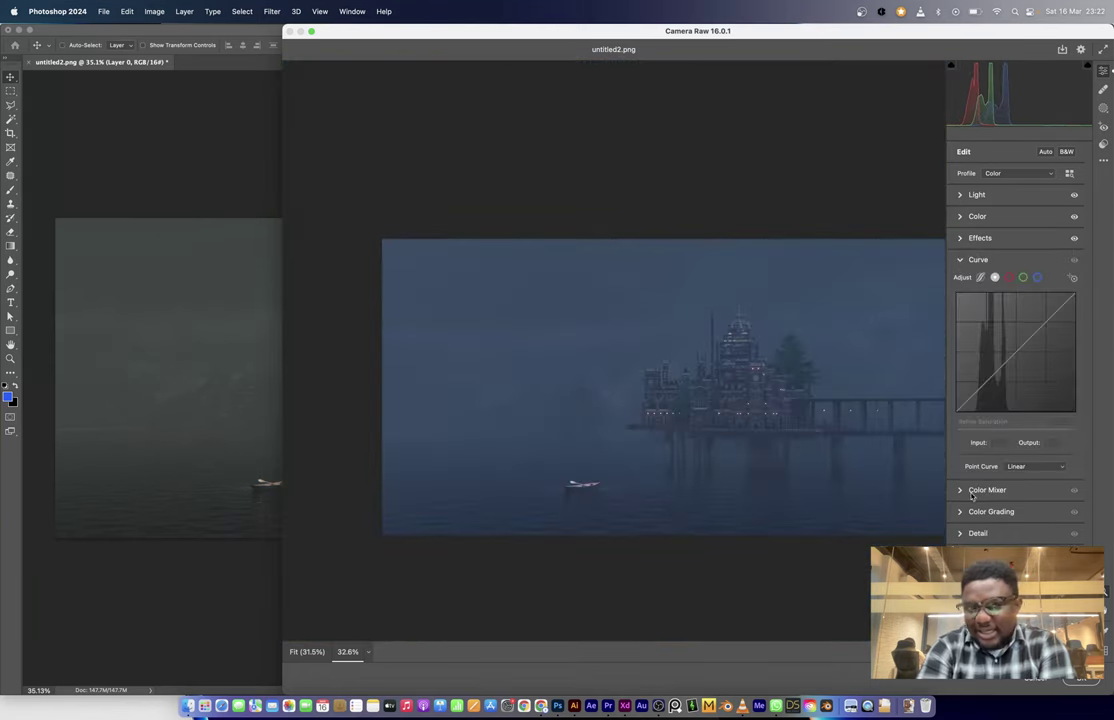
{"action": "left_click_drag", "start_coordinate": [984, 383], "coordinate": [984, 389]}
Step: Check the colour mixer, colour grading, light, colour and effects panels
{"action": "left_click", "coordinate": [968, 490]}
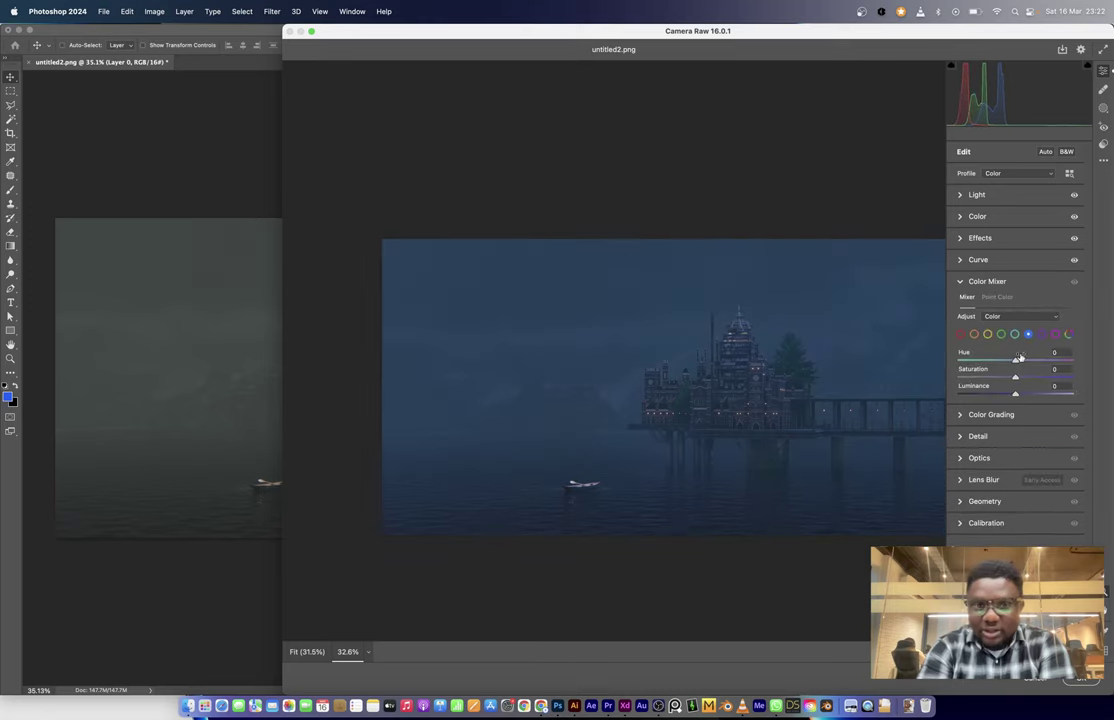
{"action": "left_click", "coordinate": [990, 412]}
{"action": "left_click", "coordinate": [987, 281]}
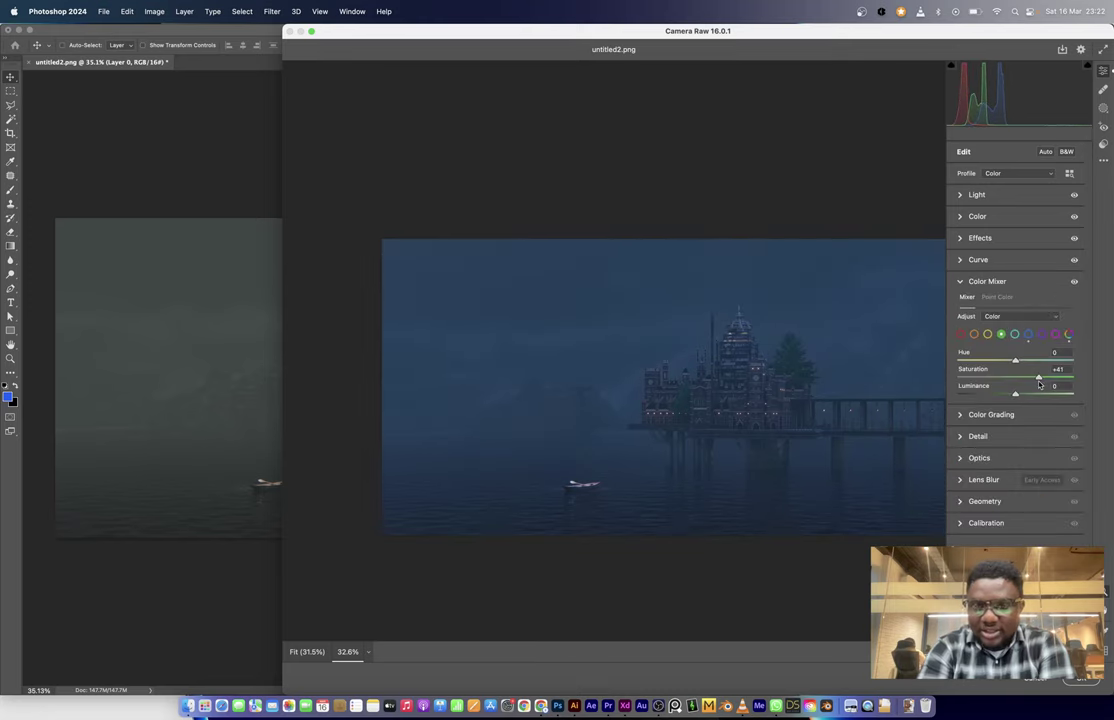
{"action": "left_click", "coordinate": [1045, 151]}
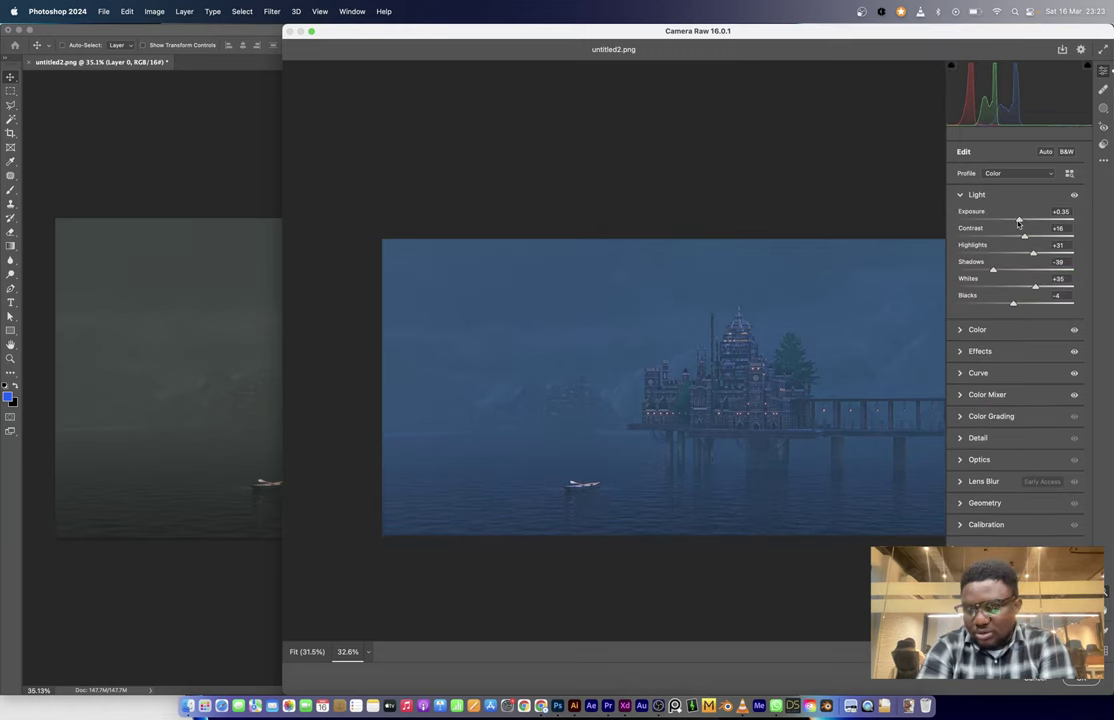
{"action": "left_click", "coordinate": [977, 329]}
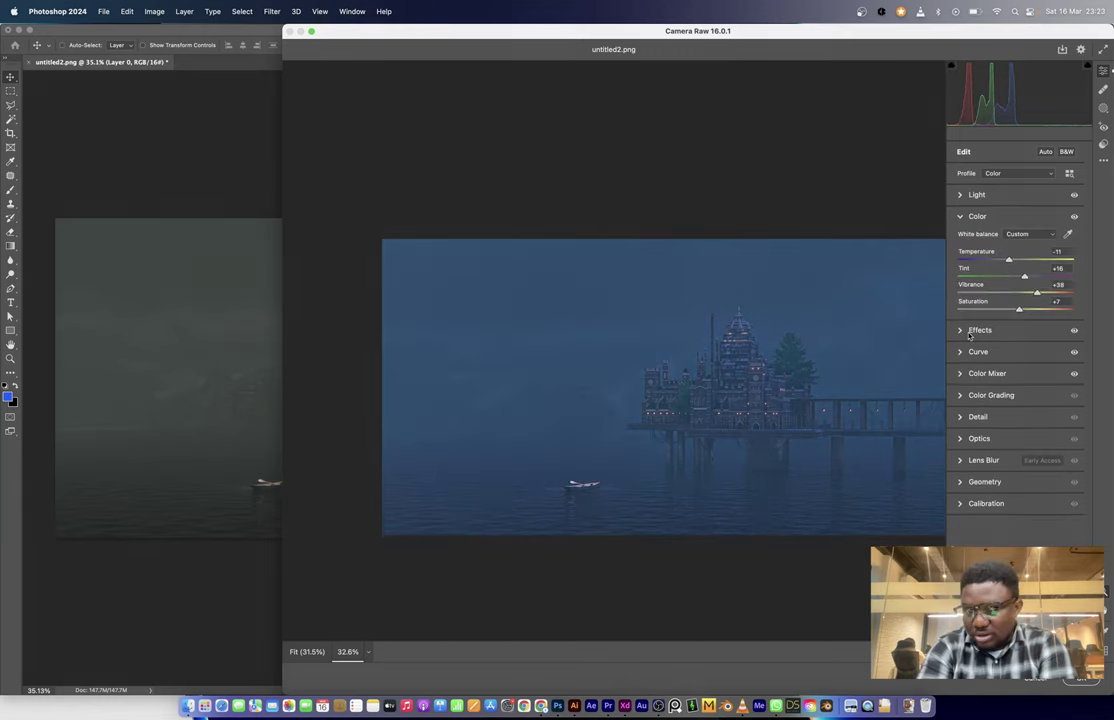
{"action": "left_click", "coordinate": [979, 329]}
{"action": "left_click", "coordinate": [979, 238]}
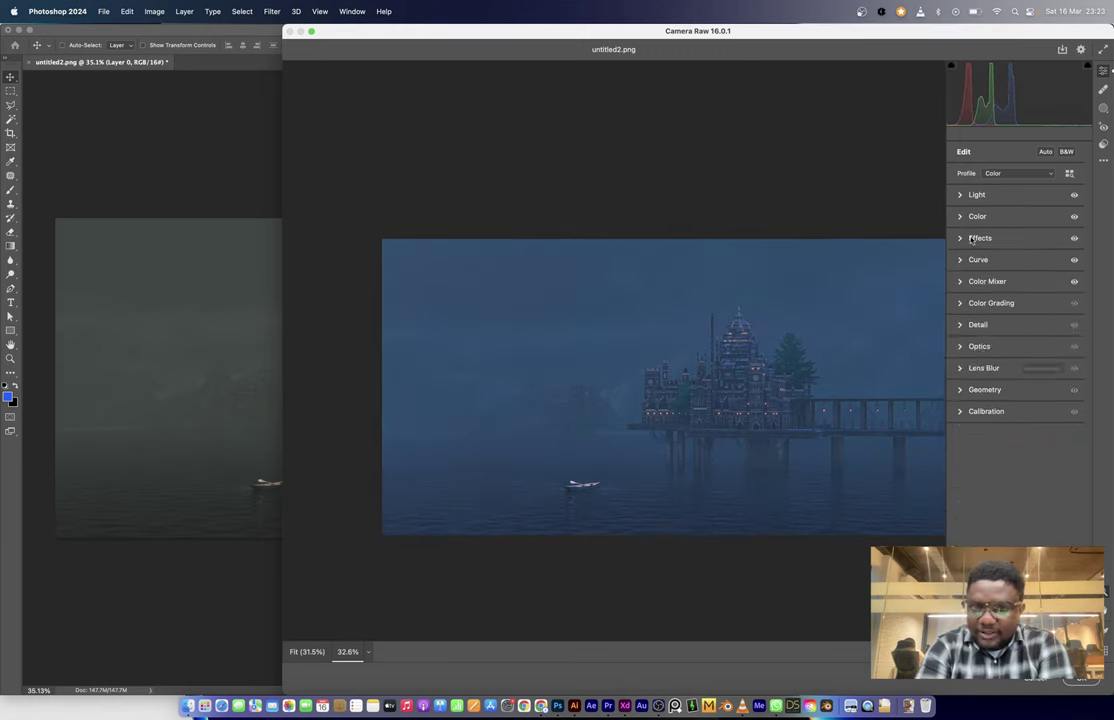
Step: Adjust lens distortion under Optics, apply the Camera Raw filter, and reopen it
{"action": "left_click", "coordinate": [977, 324]}
{"action": "scroll", "coordinate": [693, 360], "scroll_direction": "up", "scroll_amount": 3}
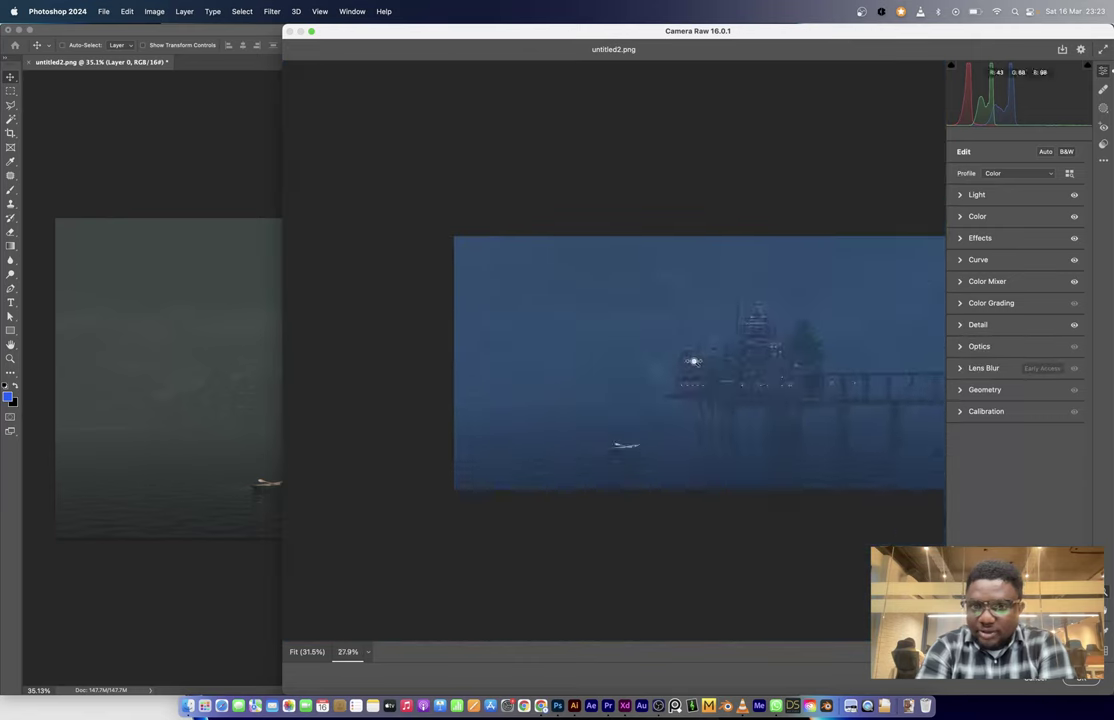
{"action": "left_click", "coordinate": [979, 346]}
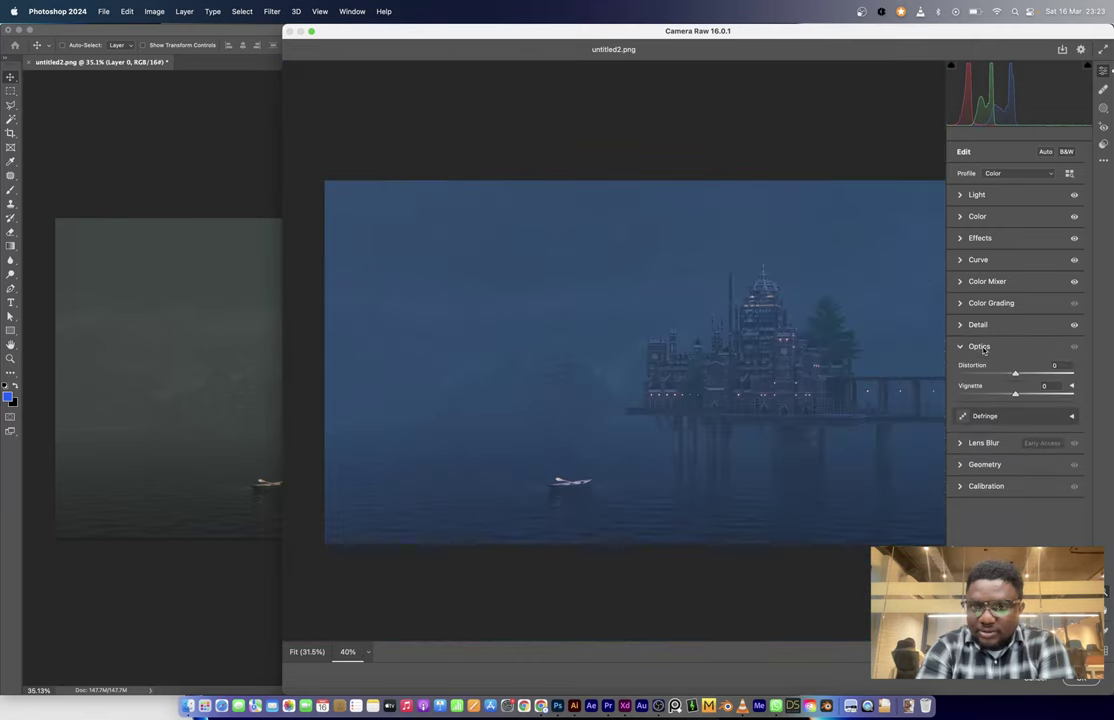
{"action": "mouse_move", "coordinate": [1054, 366]}
{"action": "left_mouse_down"}
{"action": "mouse_move", "coordinate": [1040, 366]}
{"action": "mouse_move", "coordinate": [1065, 366]}
{"action": "left_mouse_up"}
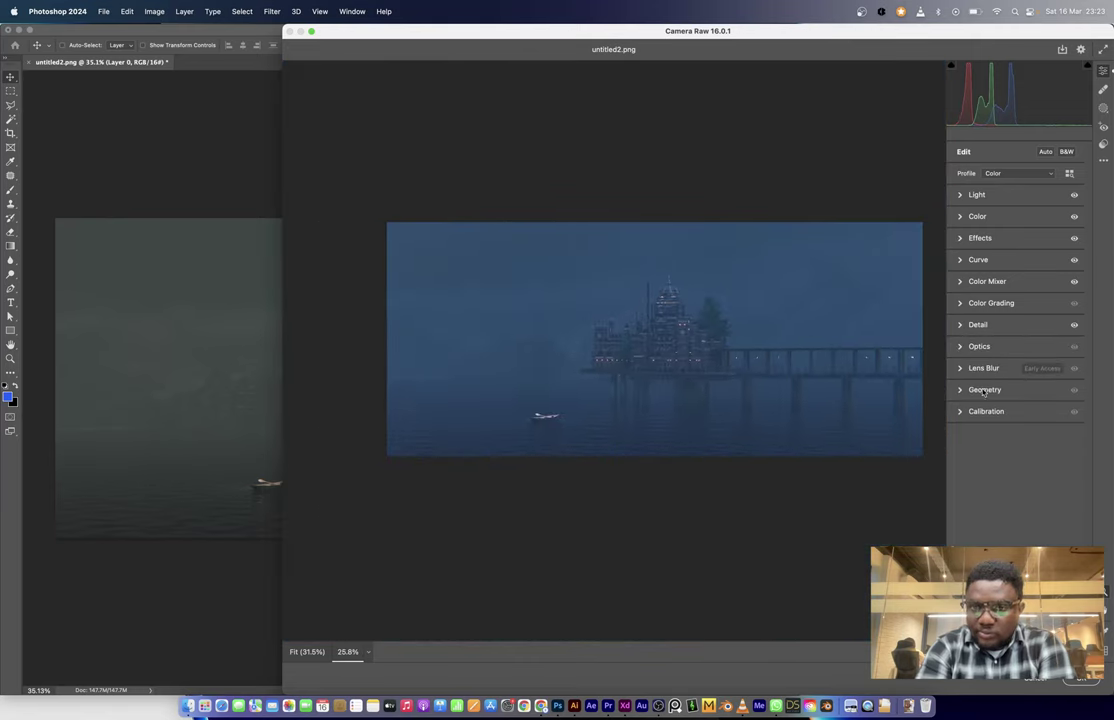
{"action": "key", "text": "Return"}
{"action": "double_click", "coordinate": [931, 533]}
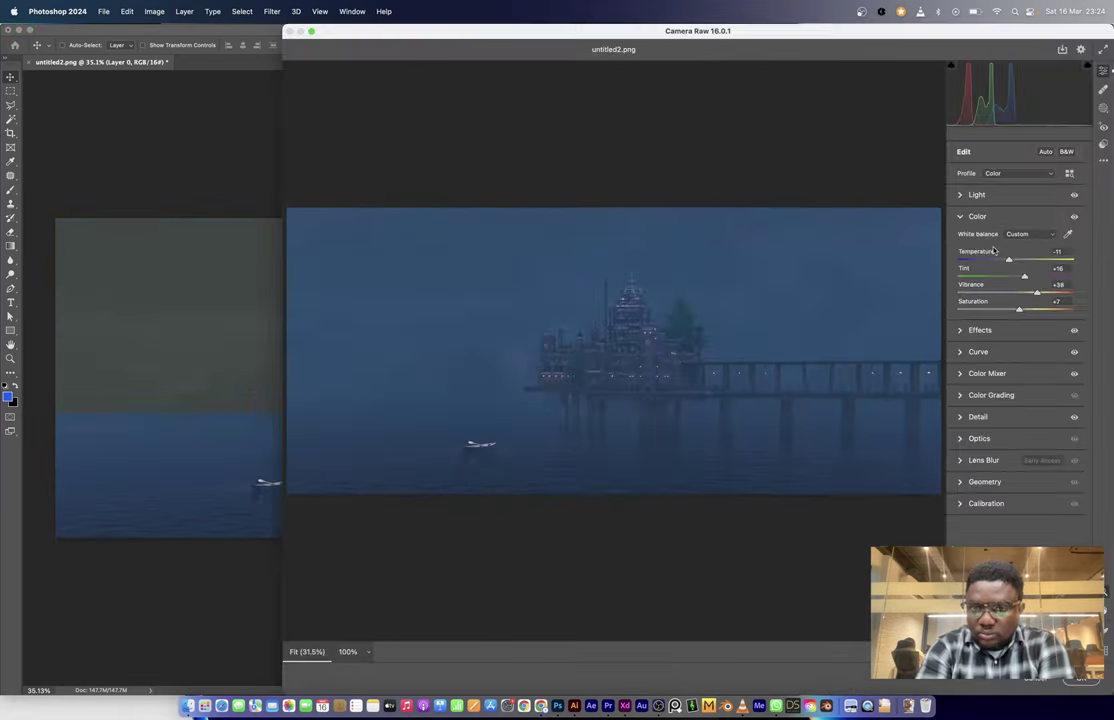
Step: Reopen the Camera Raw smart filter on Layer 0 and raise Vibrance to +42
{"action": "key", "text": "Return"}
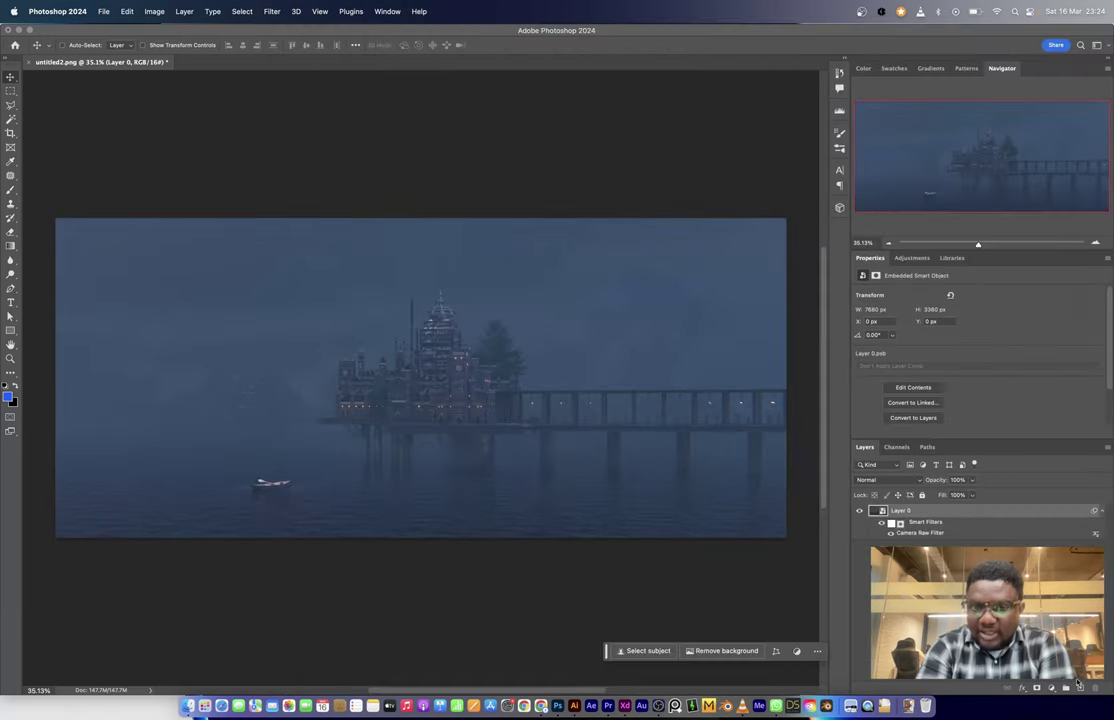
{"action": "double_click", "coordinate": [910, 532]}
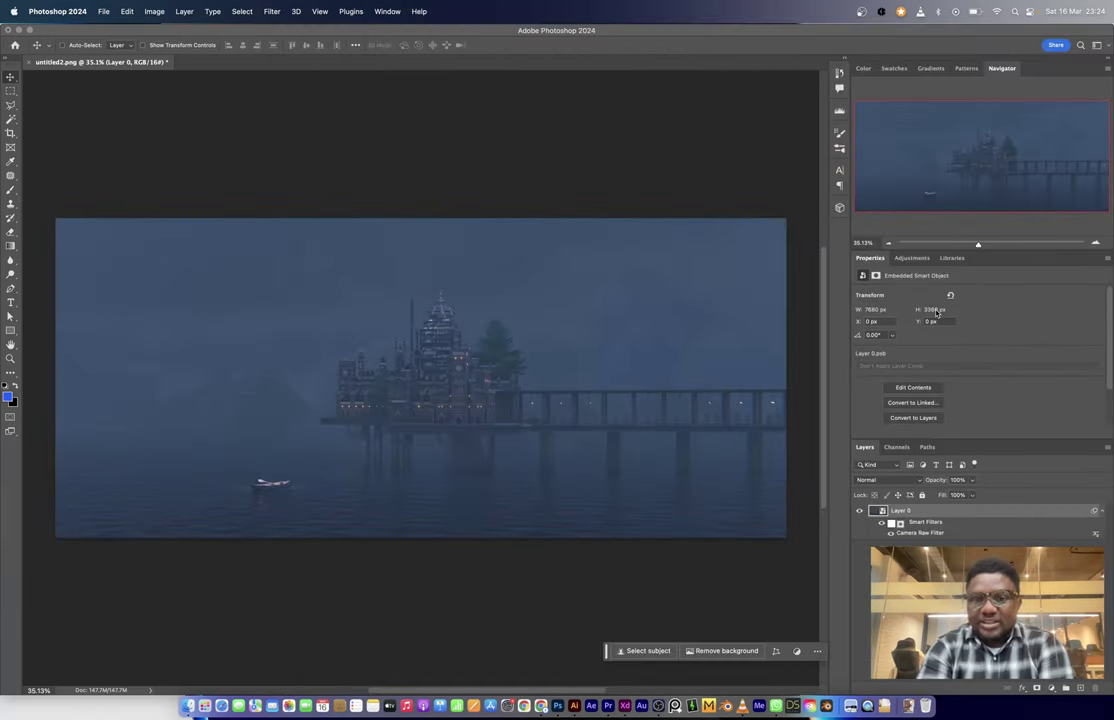
{"action": "left_click", "coordinate": [977, 194]}
{"action": "left_click", "coordinate": [977, 216]}
{"action": "left_click_drag", "start_coordinate": [1066, 292], "coordinate": [1013, 261]}
{"action": "key", "text": "Return"}
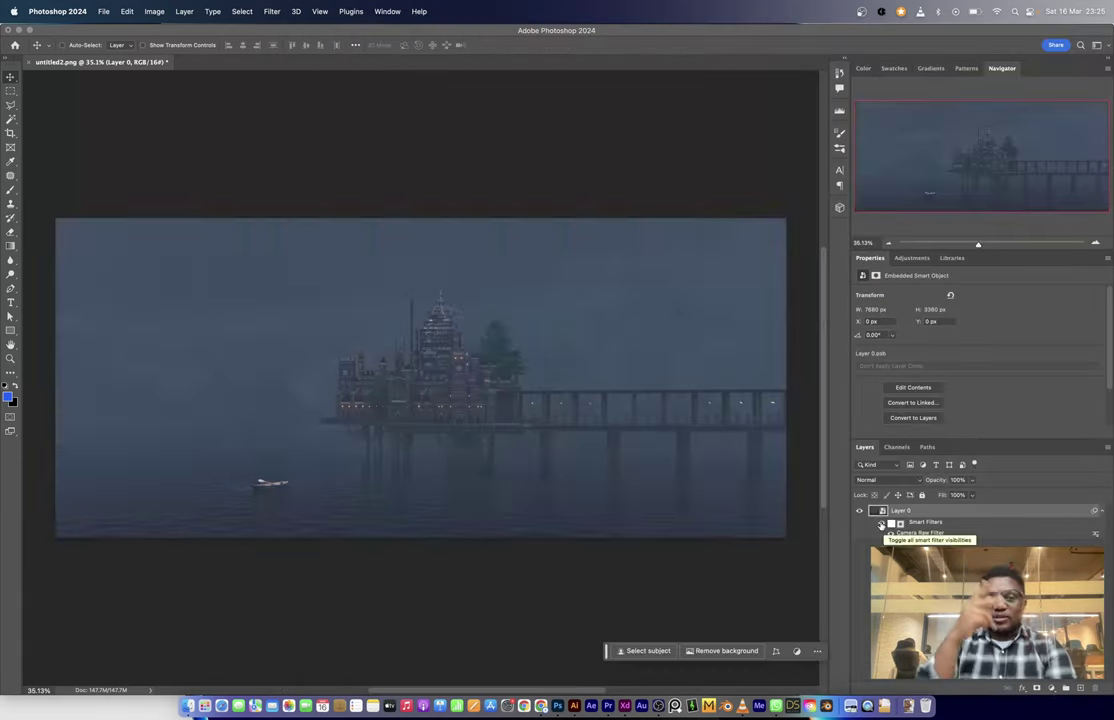